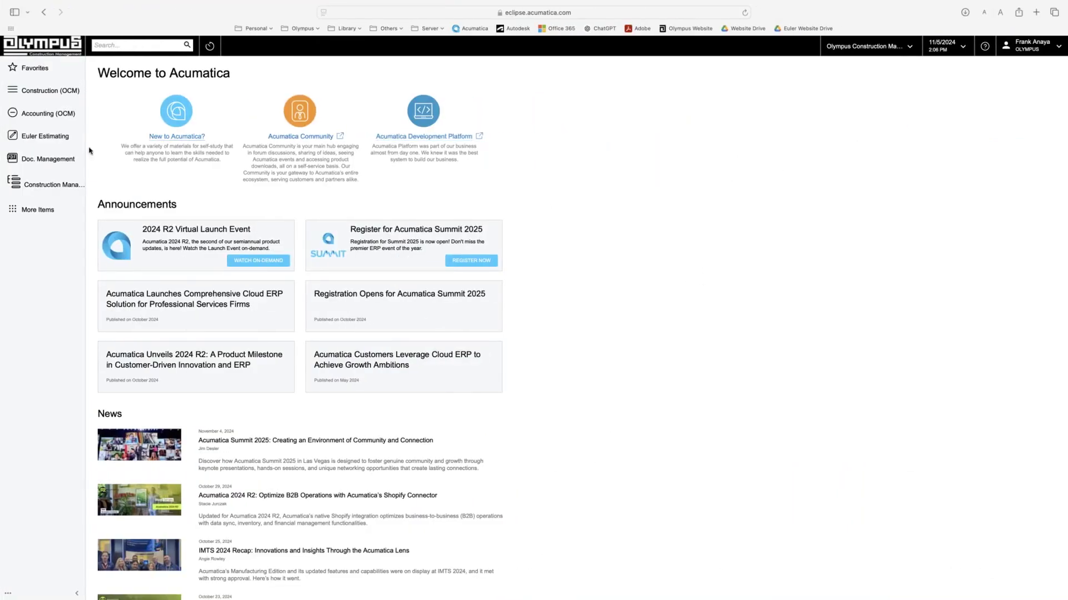
Step: Open the Estimating Preferences of Euler Estimating and display the list of divisions
{"action": "left_click", "coordinate": [46, 137]}
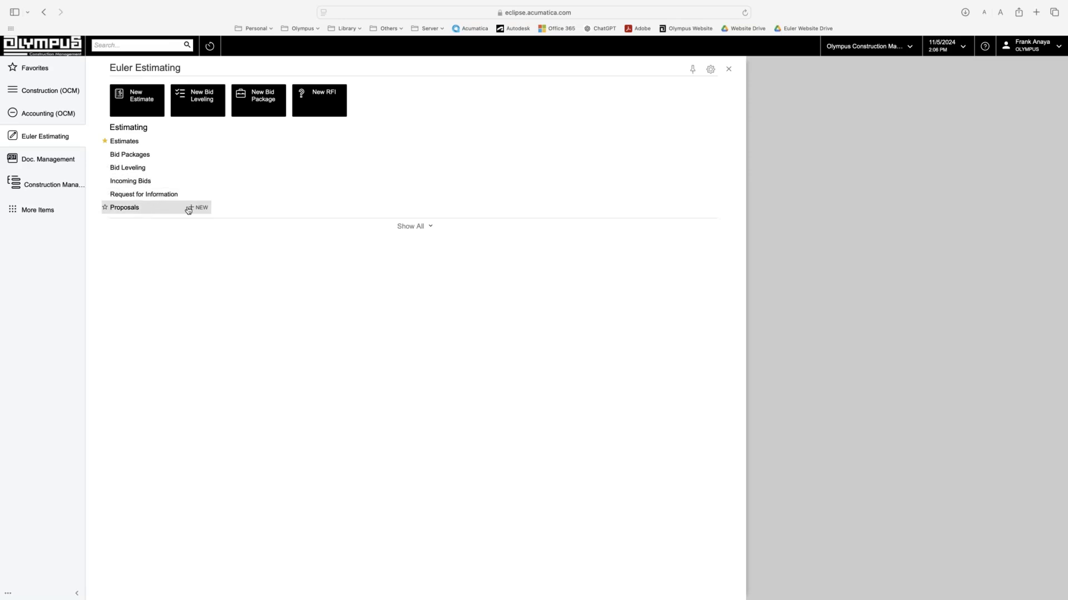
{"action": "left_click", "coordinate": [432, 228]}
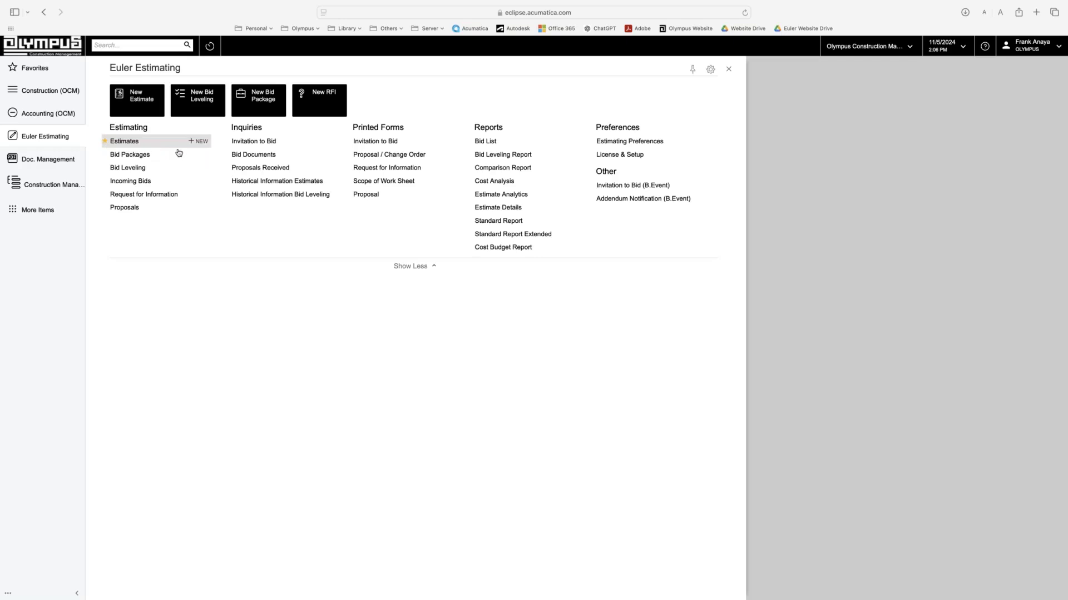
{"action": "left_click", "coordinate": [606, 146]}
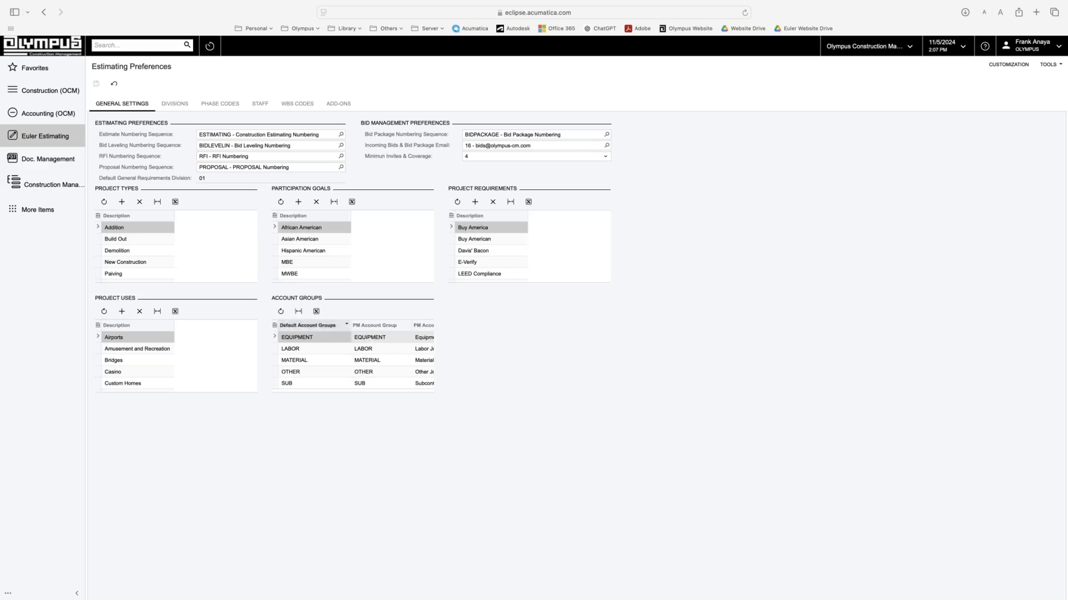
{"action": "left_click", "coordinate": [180, 110]}
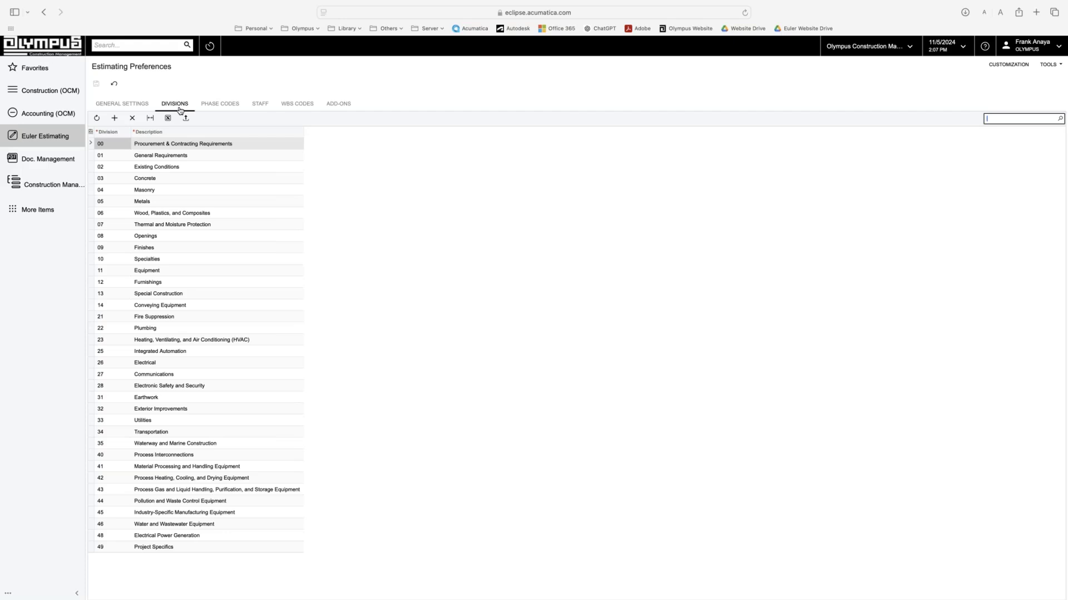
Step: Display the phase codes and search the data bank of additional codes for "libra"
{"action": "left_click", "coordinate": [209, 106]}
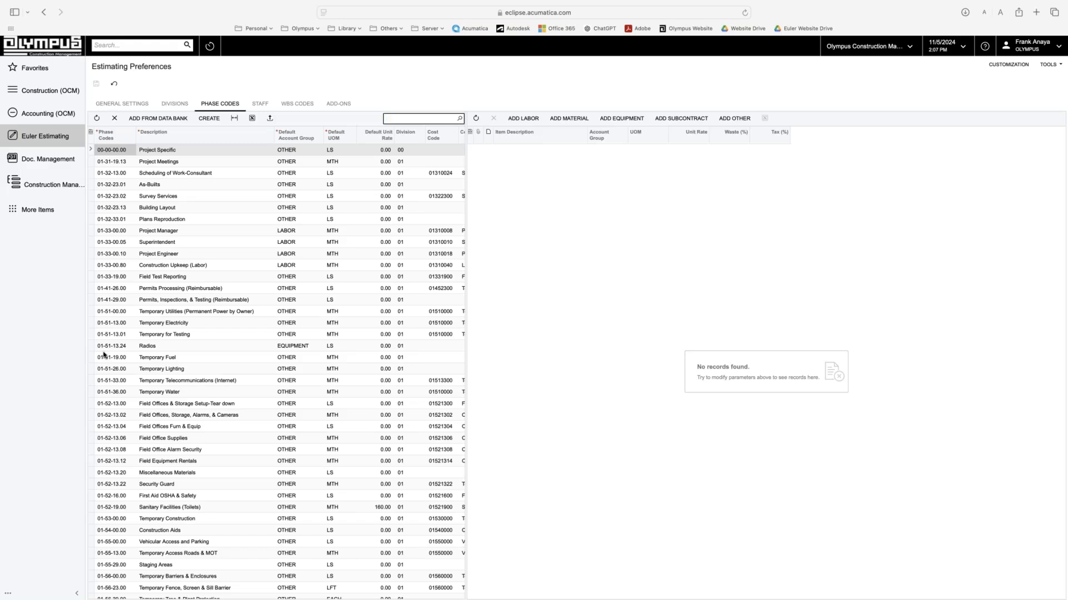
{"action": "left_click", "coordinate": [158, 119]}
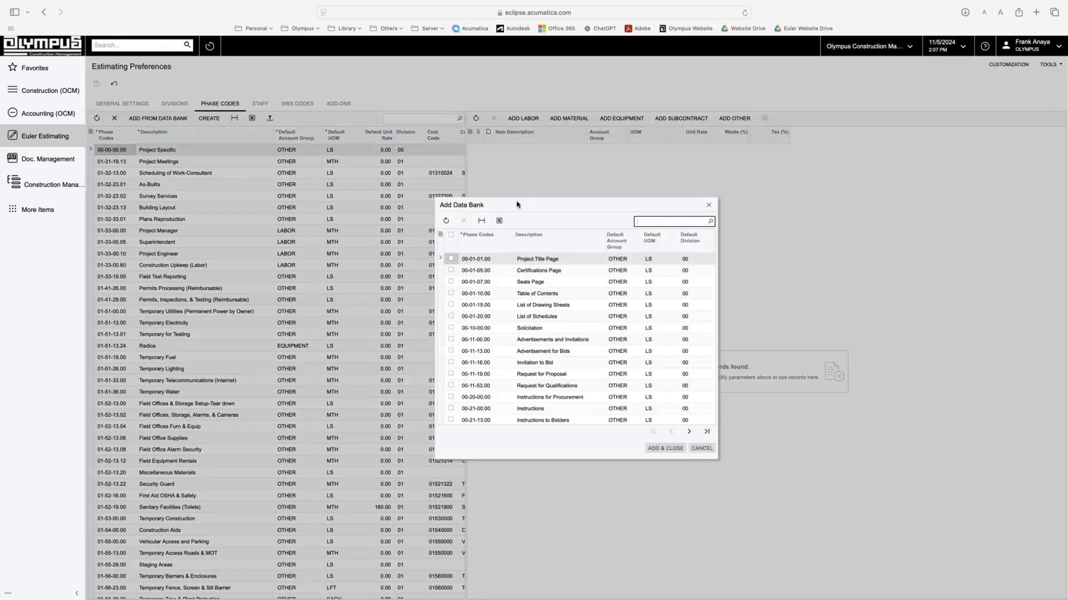
{"action": "left_click_drag", "start_coordinate": [464, 204], "coordinate": [239, 182]}
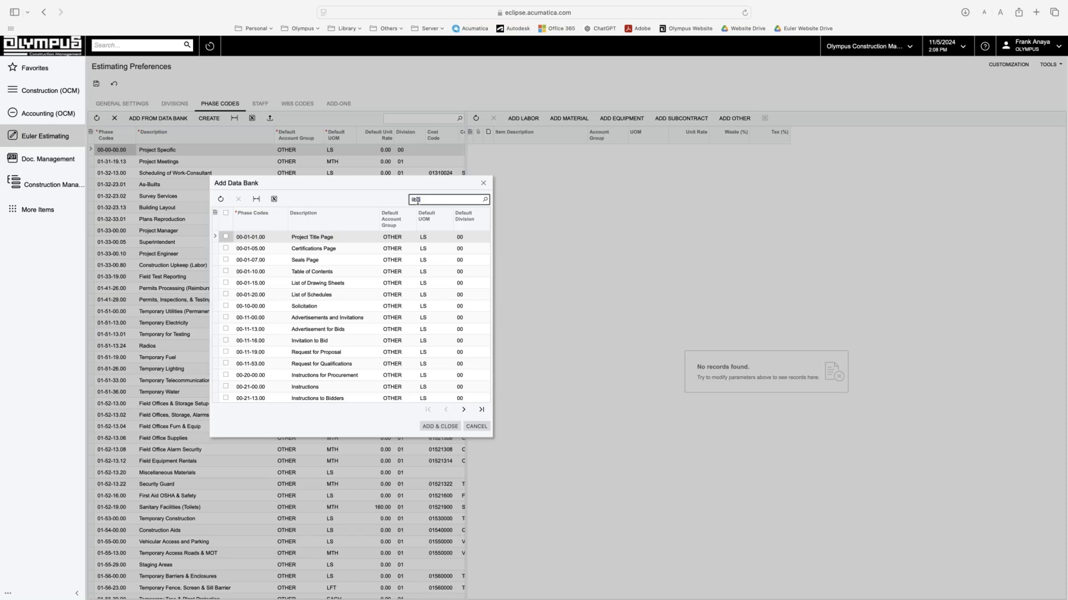
{"action": "type", "text": "rir"}
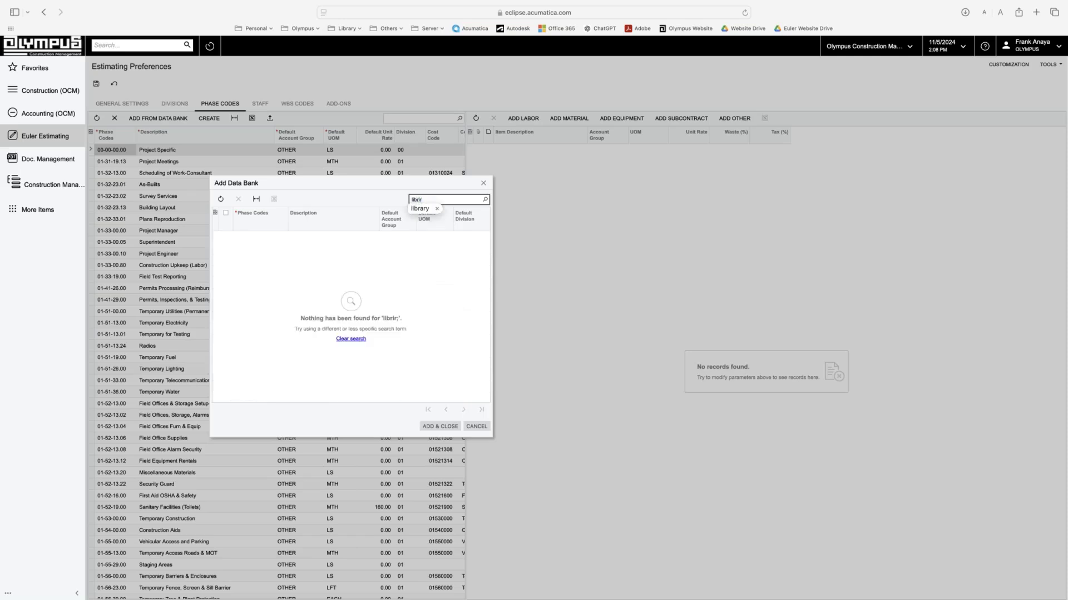
{"action": "key", "text": "BackSpace"}
{"action": "key", "text": "BackSpace"}
{"action": "type", "text": "a"}
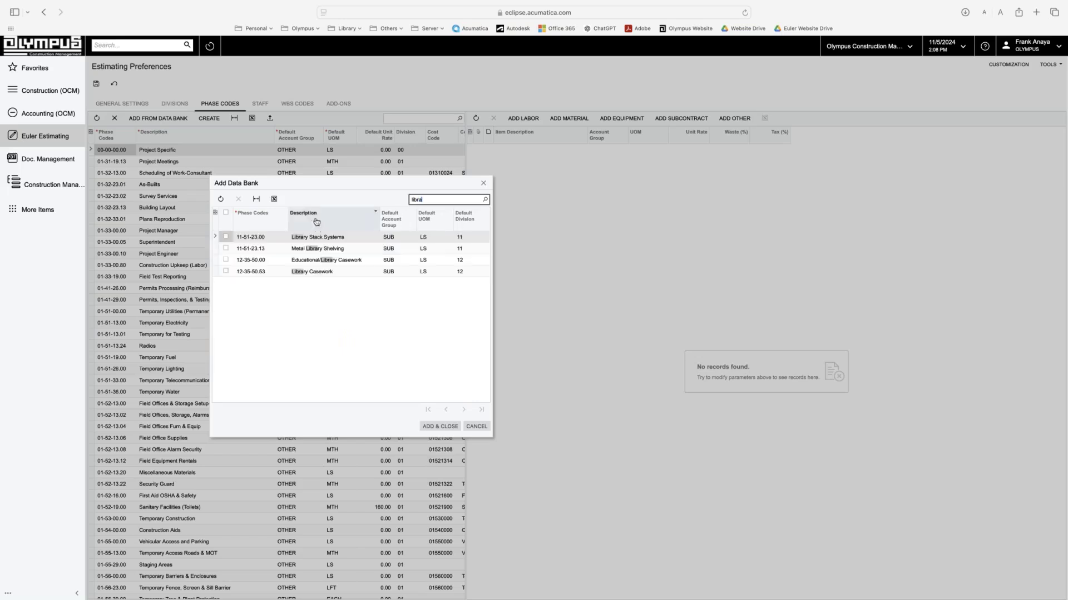
Step: Mark Library Stack Systems and Metal Library Shelving in the data bank, leaving it without adding them
{"action": "left_click", "coordinate": [225, 236]}
{"action": "left_click", "coordinate": [225, 248]}
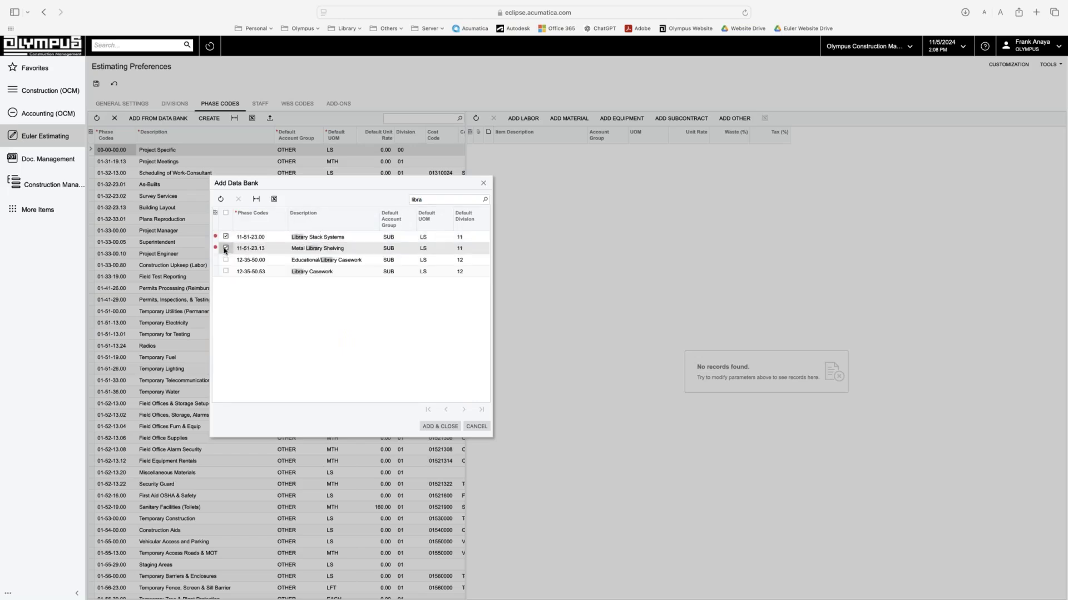
{"action": "left_click", "coordinate": [476, 426]}
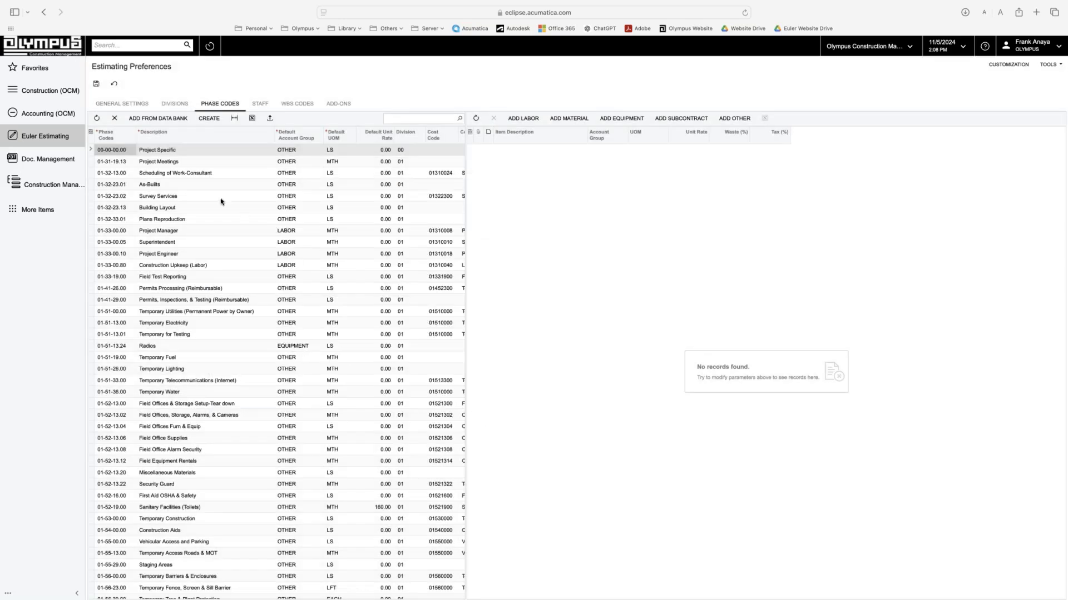
Step: Examine the Survey Services phase code's item breakdown and the cost codes assigned to the phase codes
{"action": "left_click", "coordinate": [178, 197]}
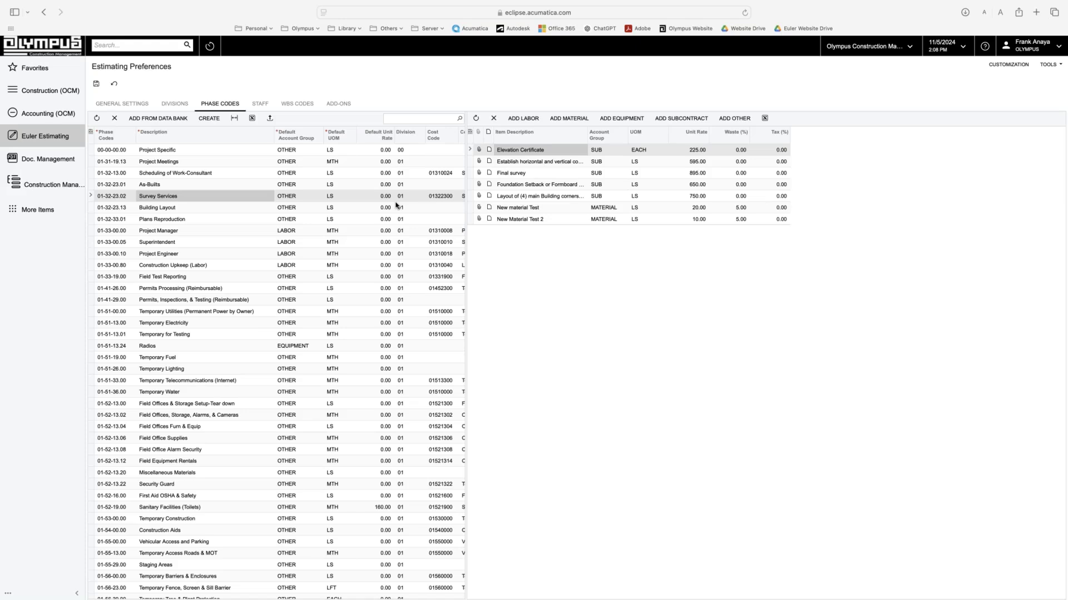
{"action": "scroll", "coordinate": [389, 204], "scroll_direction": "right", "scroll_amount": 4}
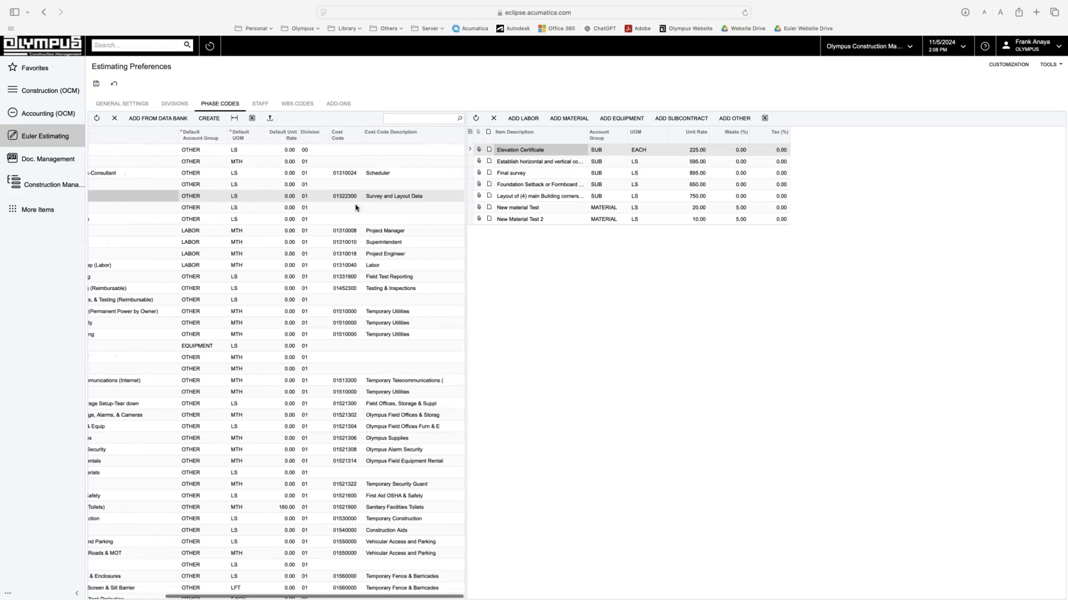
{"action": "scroll", "coordinate": [351, 204], "scroll_direction": "down", "scroll_amount": 1}
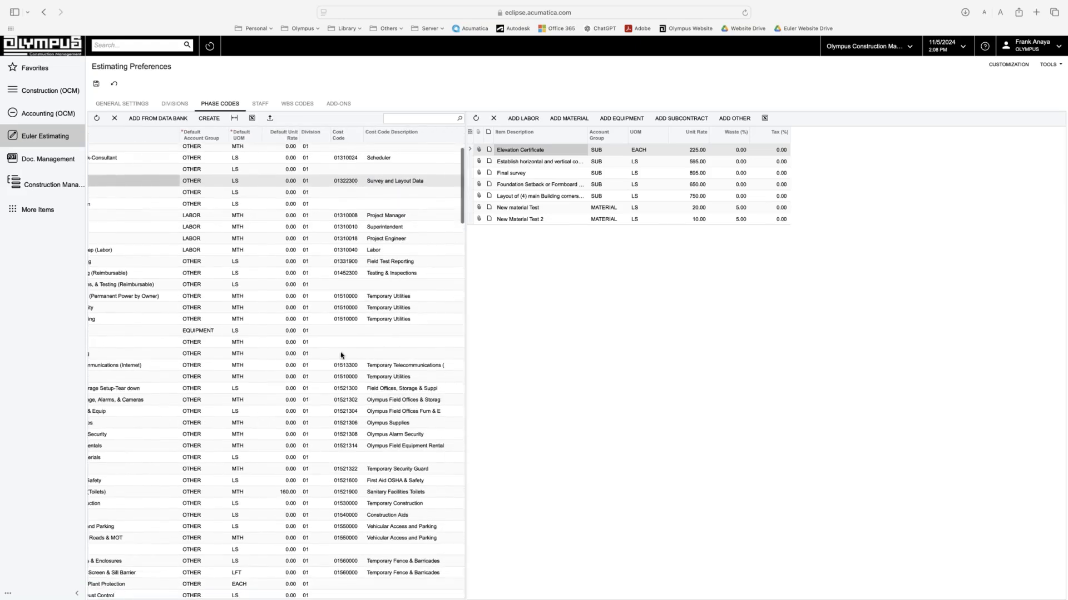
{"action": "scroll", "coordinate": [312, 214], "scroll_direction": "up", "scroll_amount": 1}
{"action": "scroll", "coordinate": [302, 204], "scroll_direction": "left", "scroll_amount": 1}
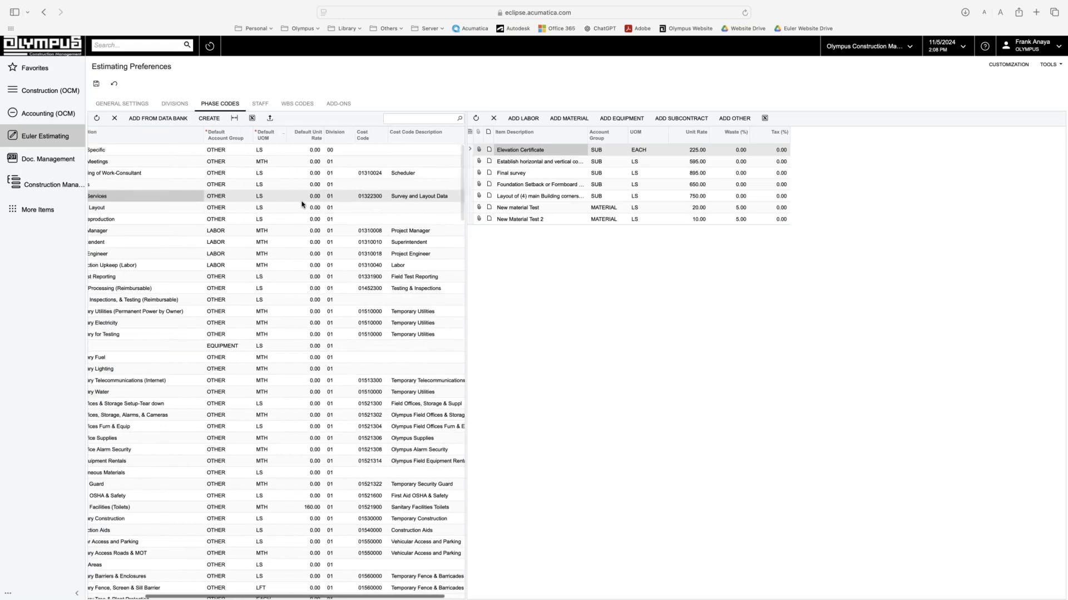
{"action": "scroll", "coordinate": [302, 204], "scroll_direction": "left", "scroll_amount": 3}
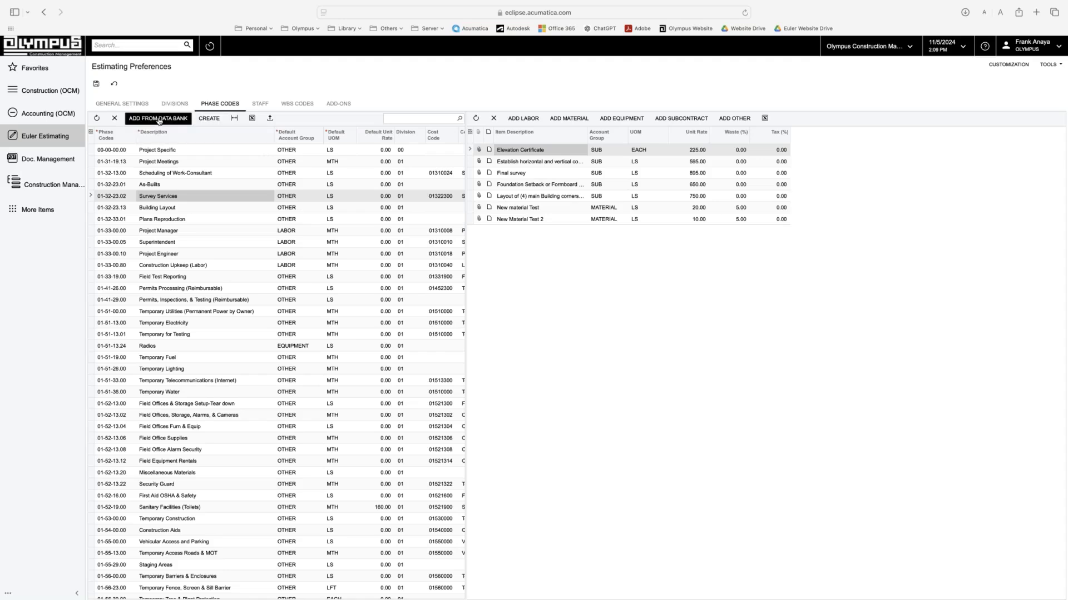
Step: View the form for creating a phase code and close it without creating one
{"action": "left_click", "coordinate": [204, 124]}
{"action": "left_click_drag", "start_coordinate": [575, 286], "coordinate": [337, 209]}
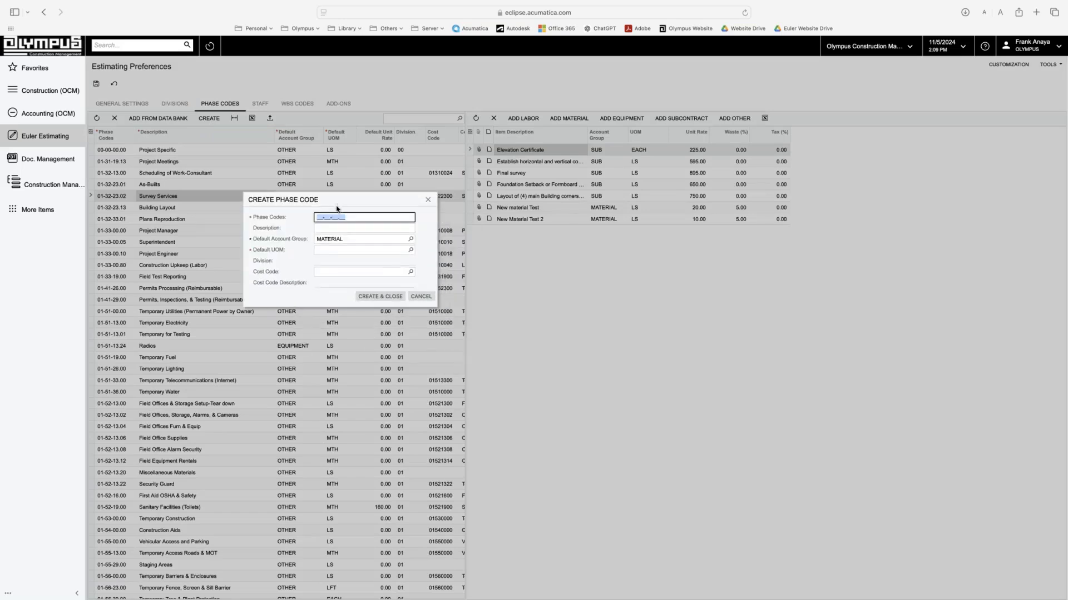
{"action": "left_click", "coordinate": [427, 201]}
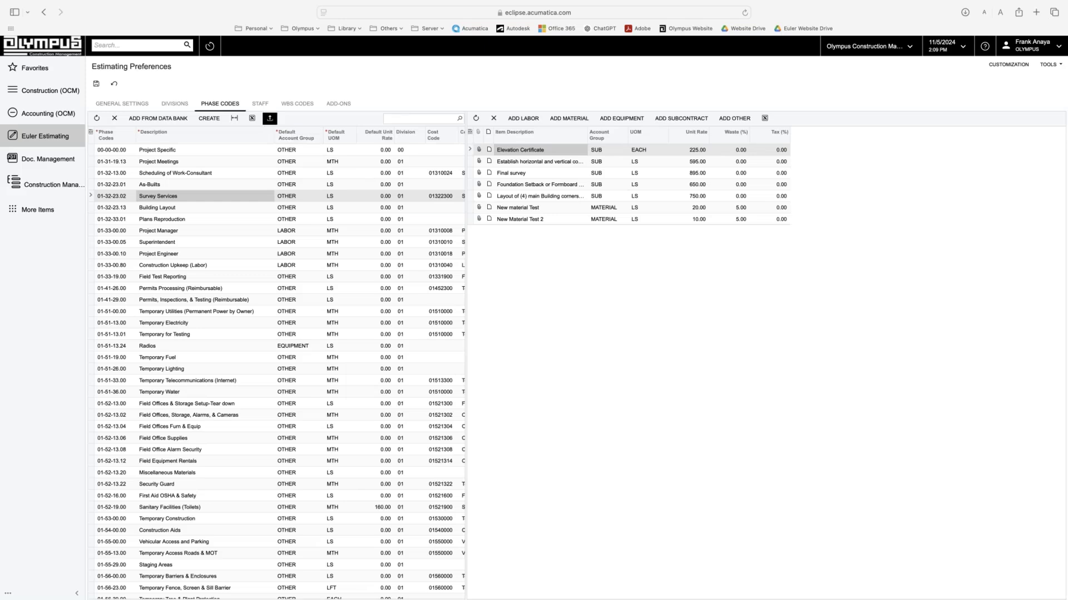
Step: Review the staff rates with the years of experience column widened, and display the WBS codes for Buildings
{"action": "left_click", "coordinate": [259, 104]}
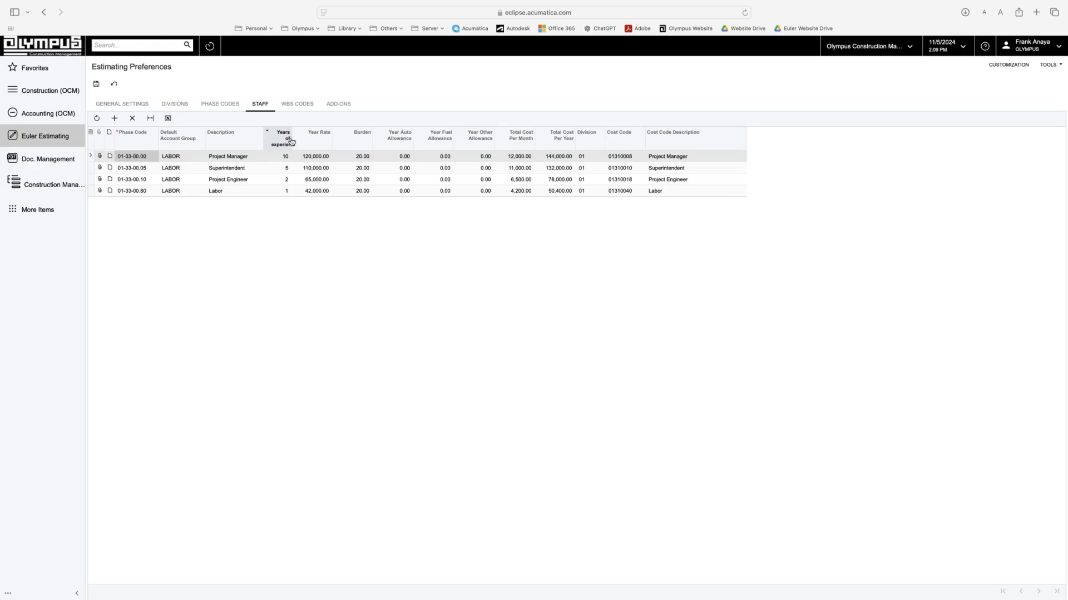
{"action": "left_click_drag", "start_coordinate": [291, 141], "coordinate": [296, 141]}
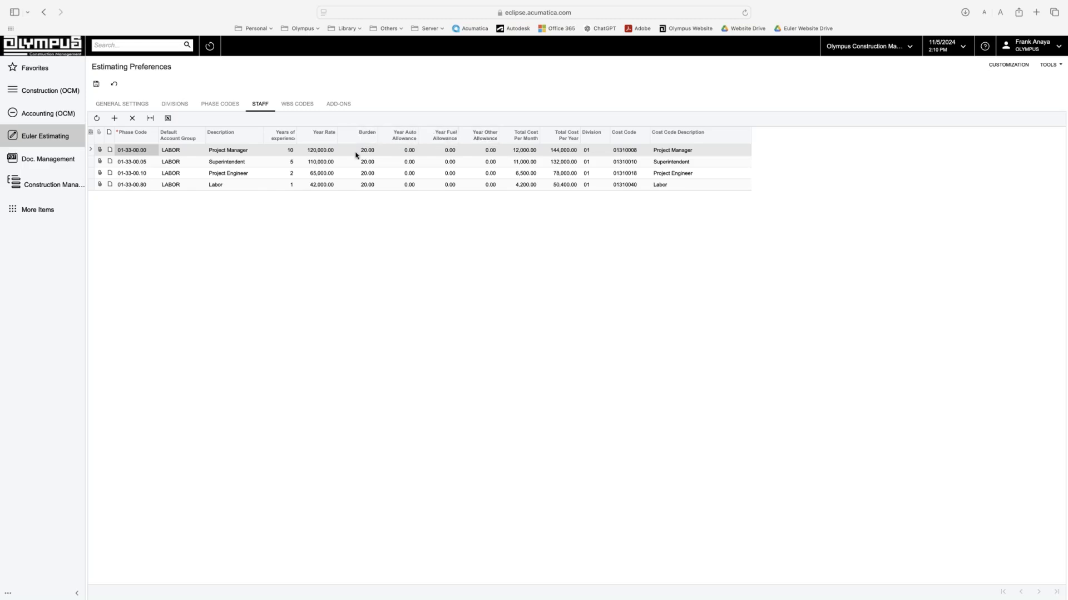
{"action": "left_click", "coordinate": [297, 104]}
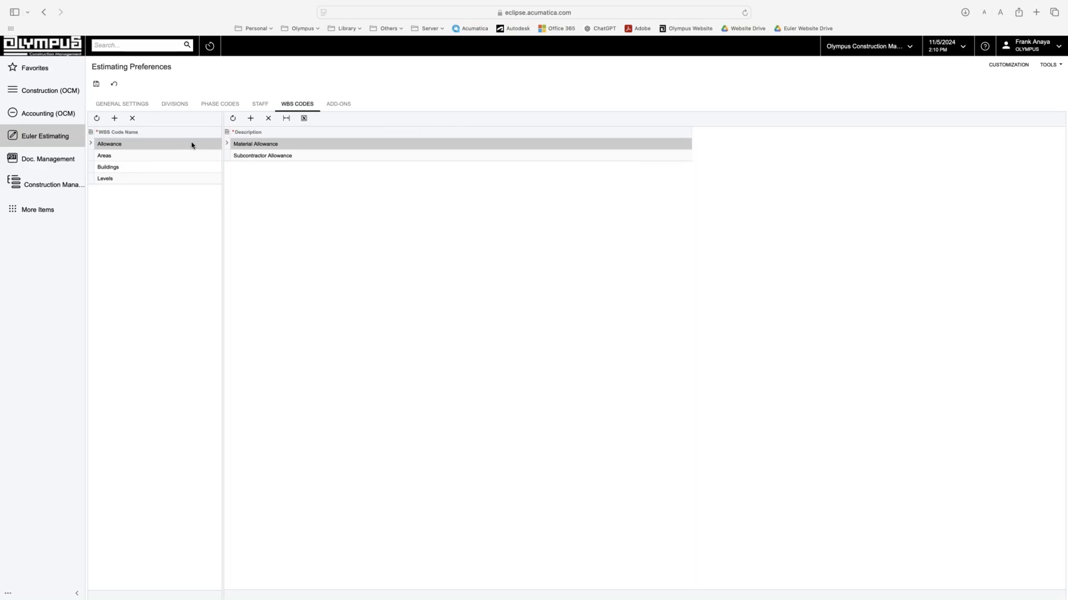
{"action": "left_click", "coordinate": [155, 169]}
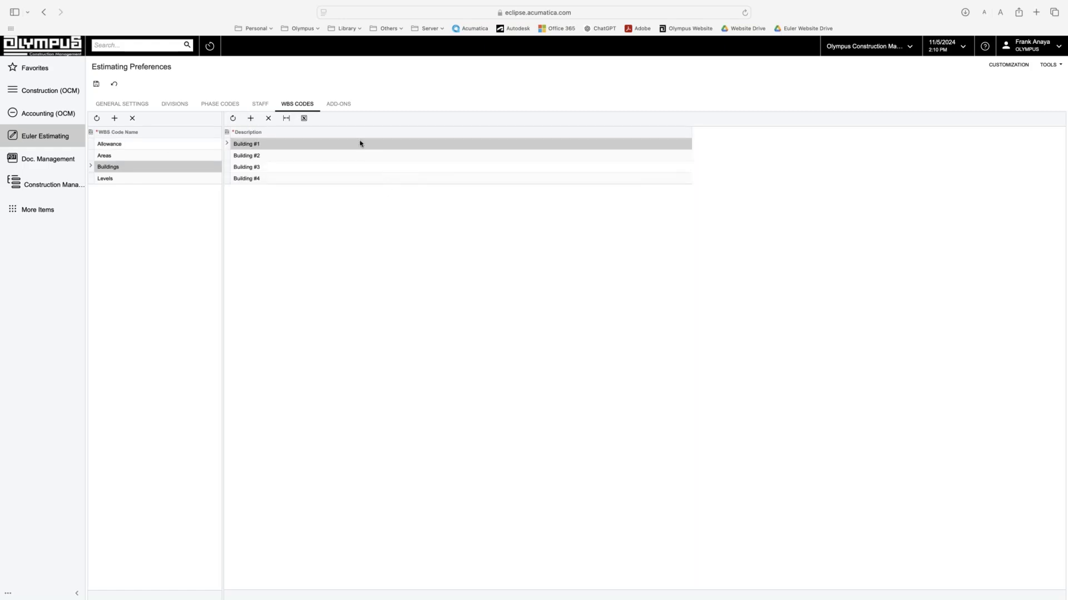
Step: Set the dollar markup of the OH & Profit LS add-on to 5,000.00
{"action": "left_click", "coordinate": [338, 104]}
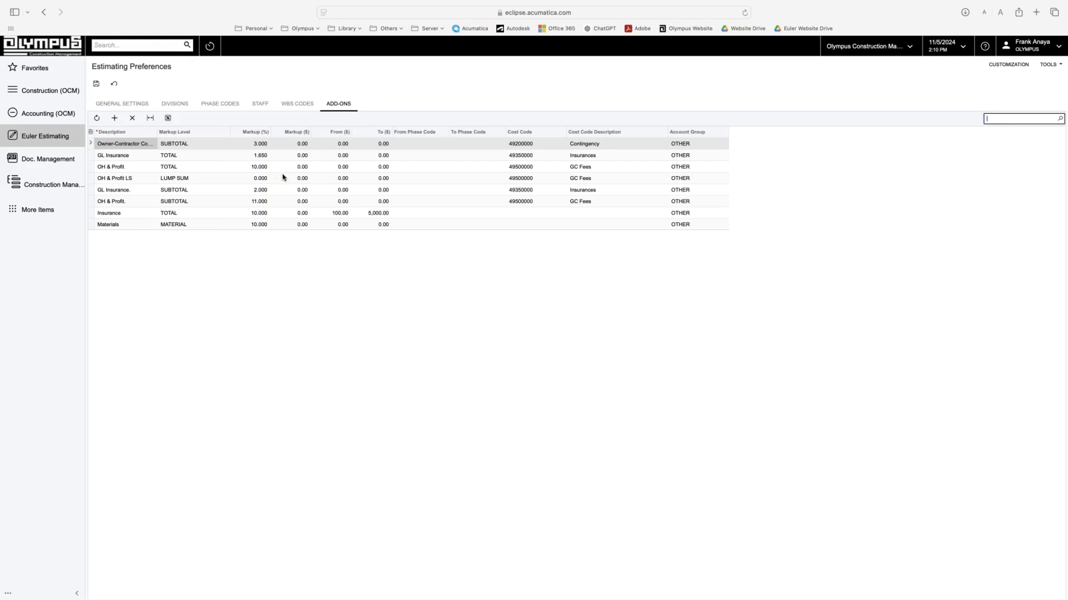
{"action": "left_click", "coordinate": [298, 179]}
{"action": "left_click", "coordinate": [298, 179]}
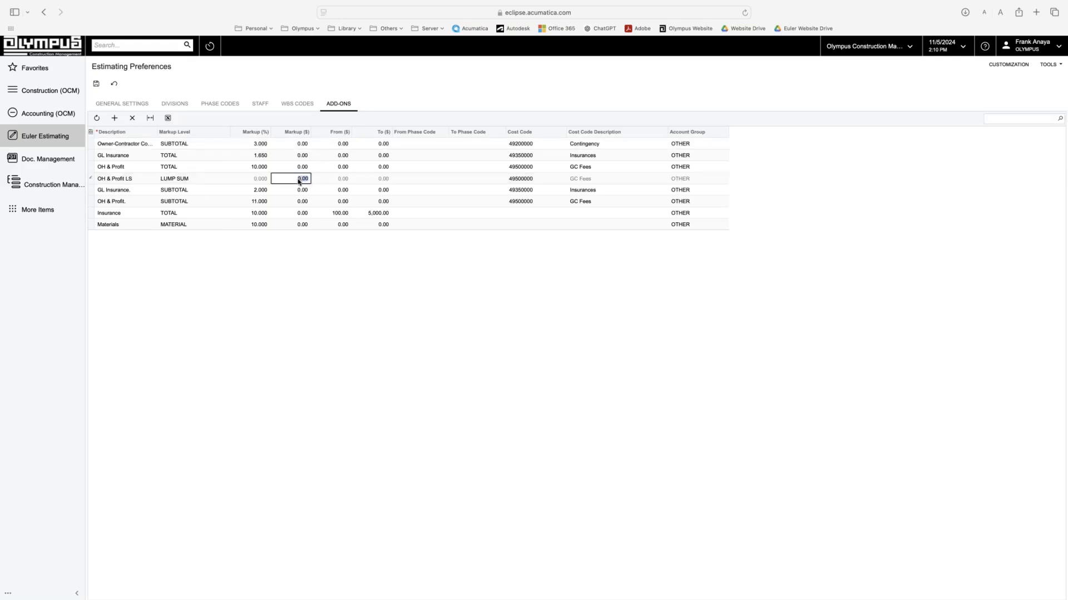
{"action": "type", "text": "500"}
{"action": "left_click", "coordinate": [299, 191]}
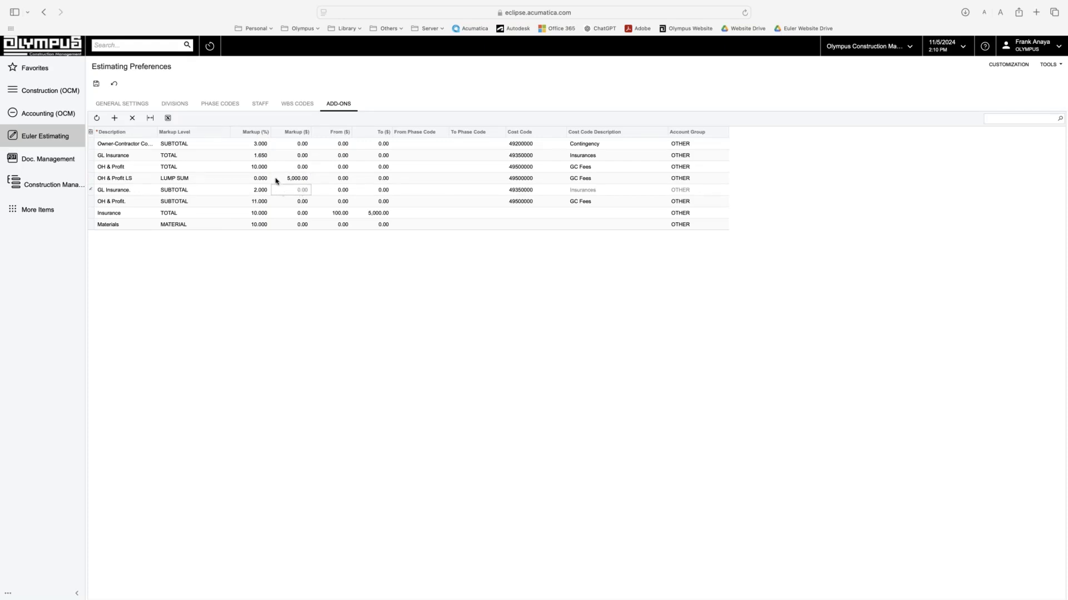
Step: Examine the add-ons' markup levels and percentages, including the level options available for the Materials add-on
{"action": "left_click", "coordinate": [196, 145]}
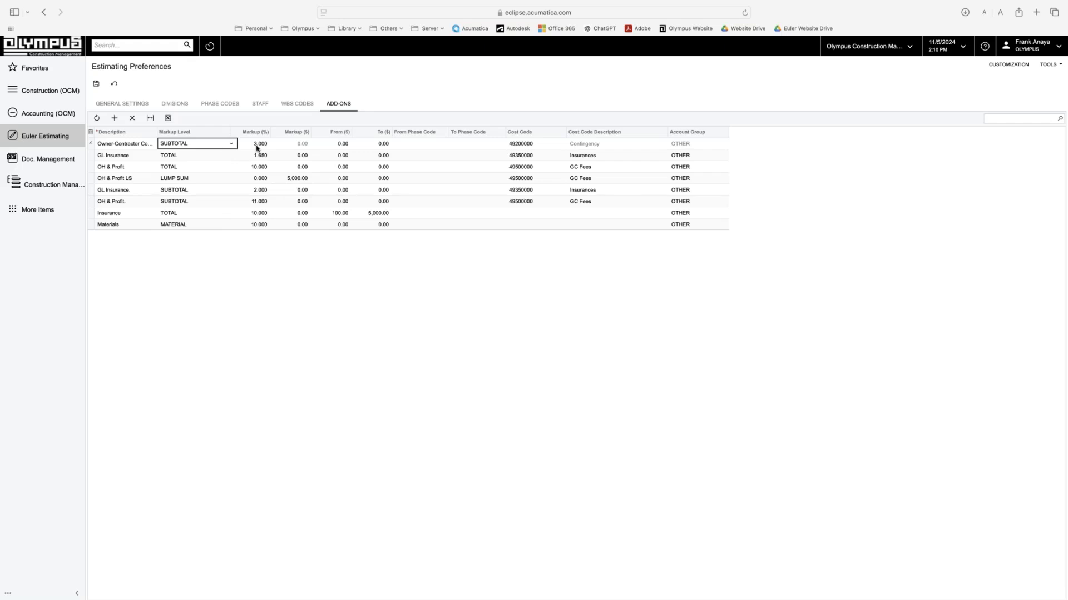
{"action": "left_click", "coordinate": [234, 155]}
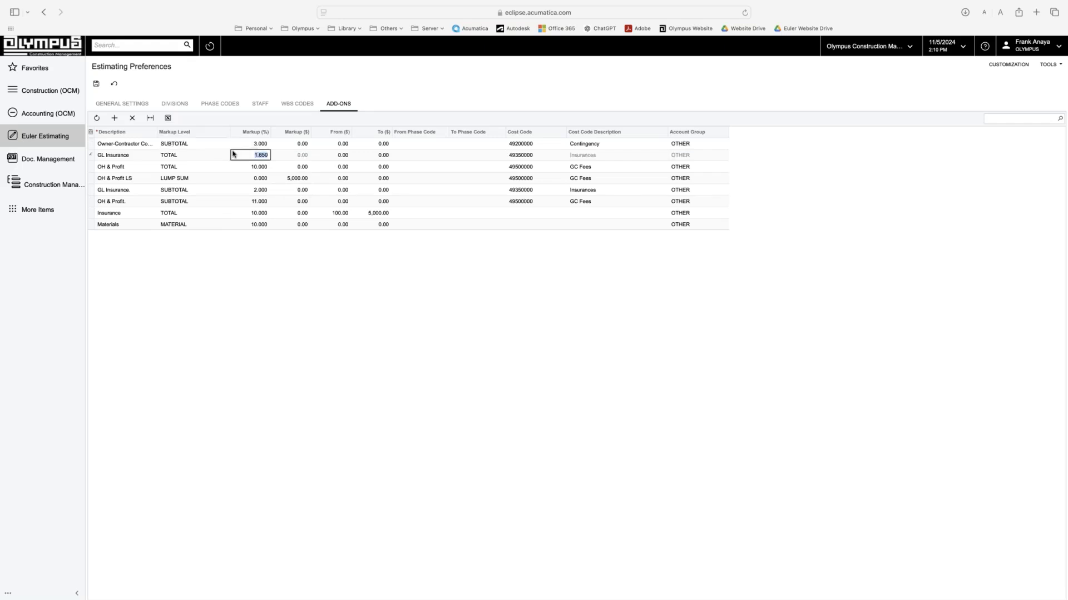
{"action": "left_click", "coordinate": [225, 155]}
{"action": "left_click", "coordinate": [190, 225]}
{"action": "left_click", "coordinate": [210, 226]}
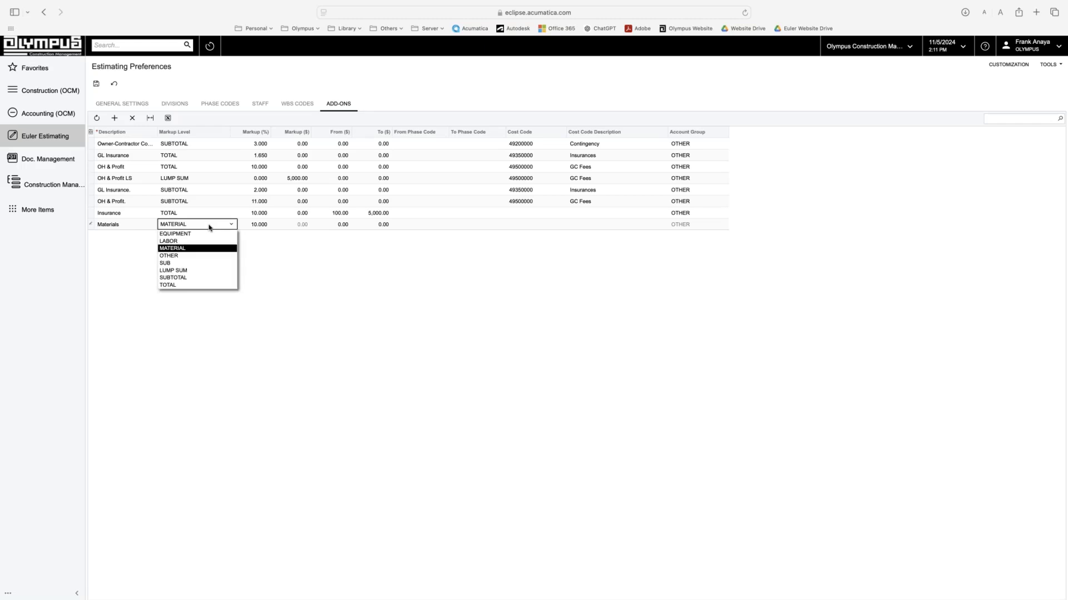
{"action": "left_click", "coordinate": [209, 226]}
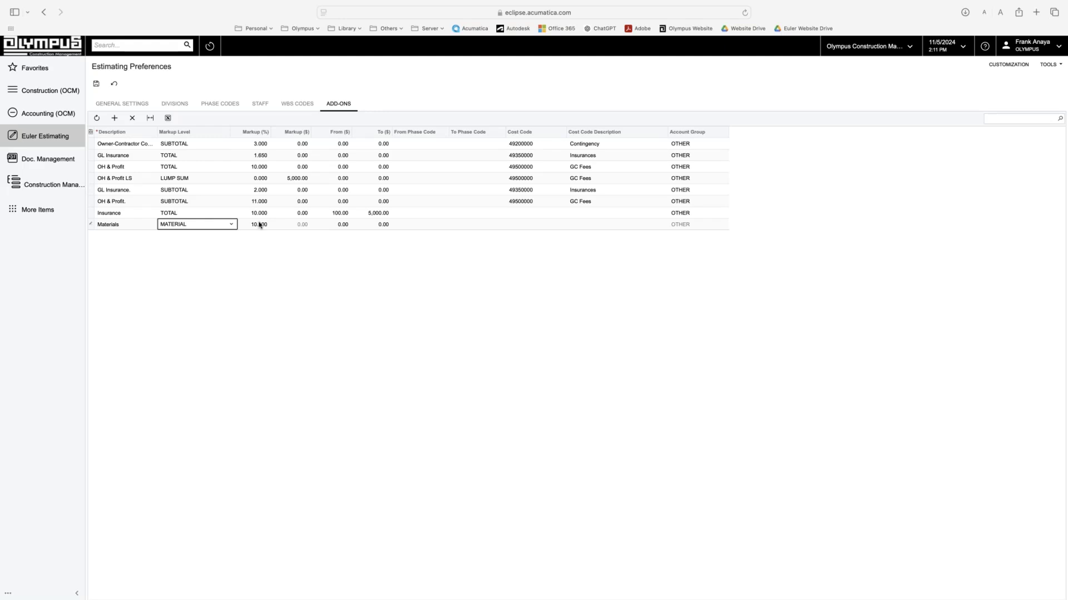
Step: Inspect the Insurance add-on's dollar range and the phase codes available for limiting its markup
{"action": "left_click", "coordinate": [330, 215]}
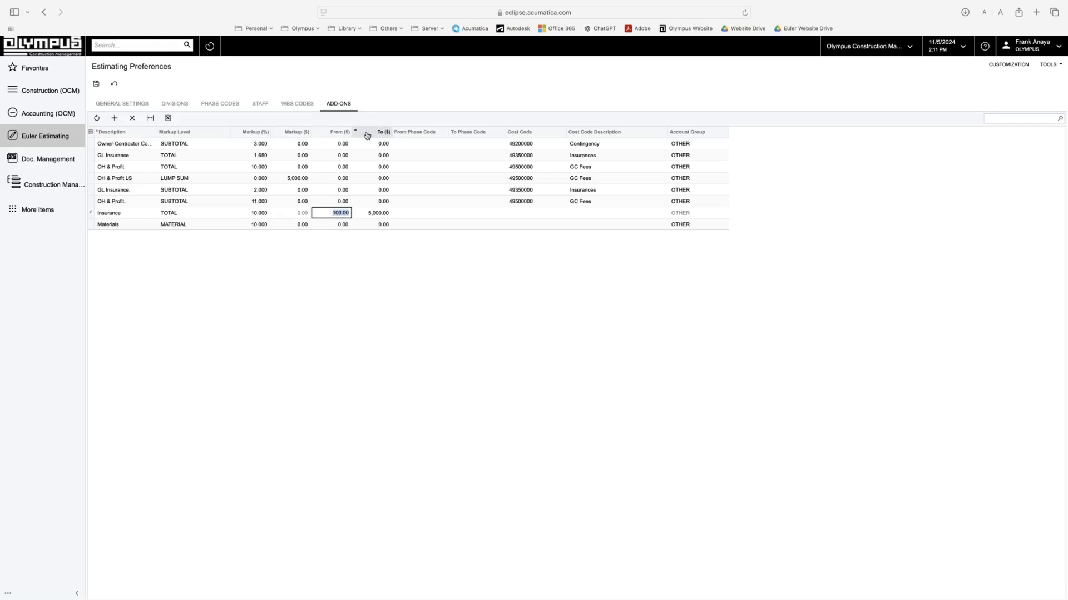
{"action": "left_click", "coordinate": [403, 214]}
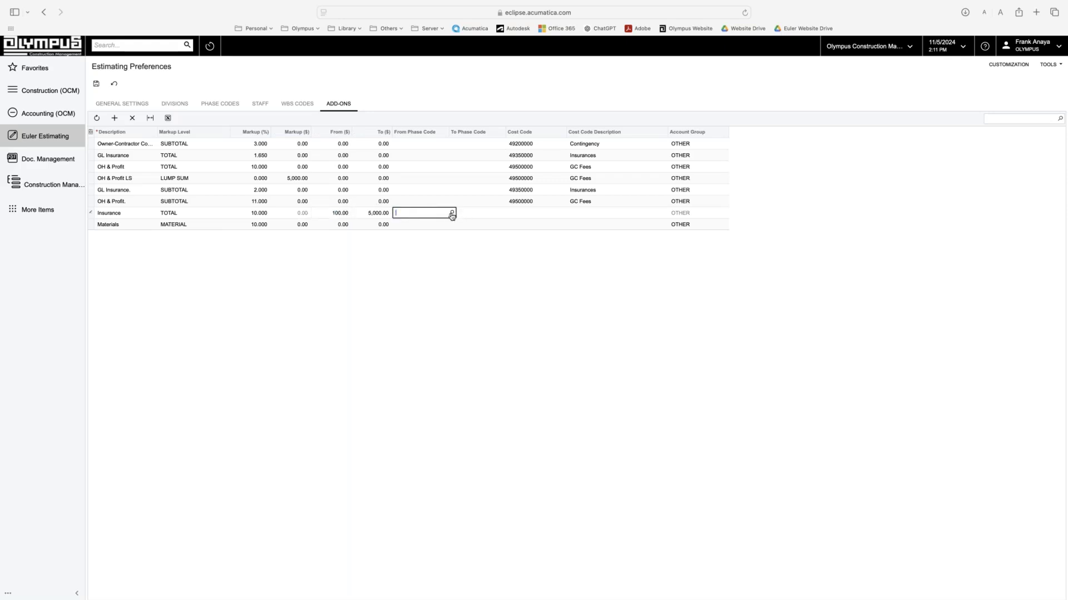
{"action": "left_click", "coordinate": [451, 213]}
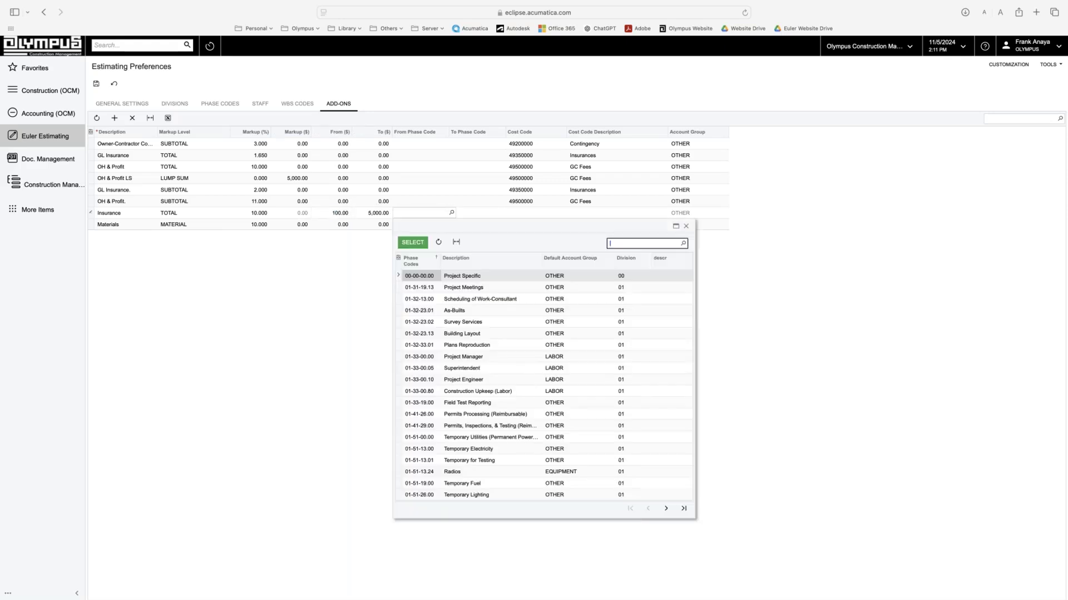
{"action": "left_click", "coordinate": [451, 214]}
{"action": "left_click", "coordinate": [482, 216]}
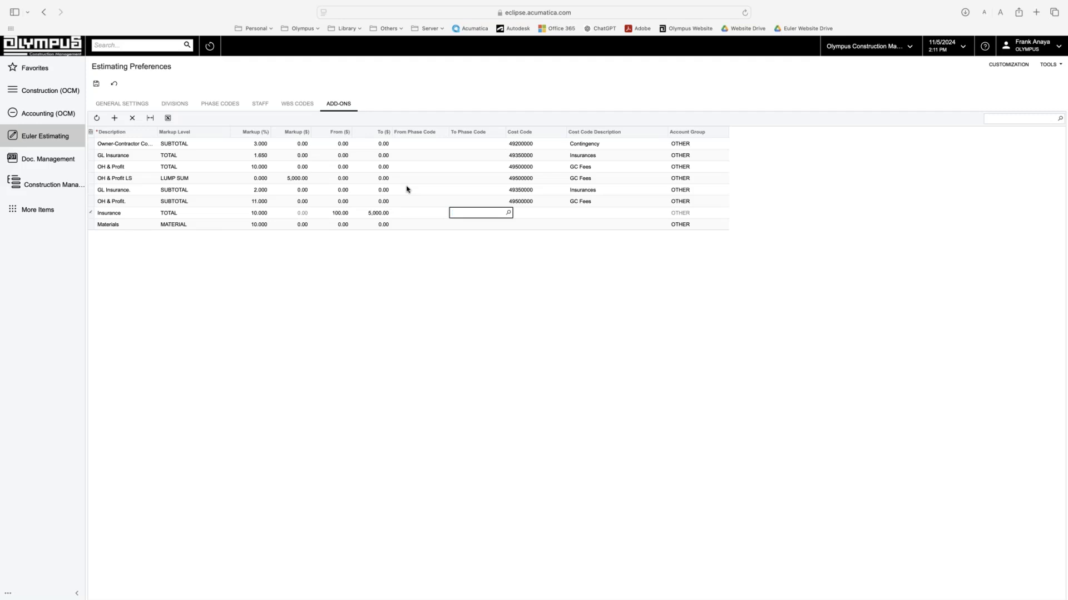
Step: Leave the preferences without saving, open estimate 24-0016 Miami Senior High School and display its estimate lines
{"action": "left_click", "coordinate": [47, 142]}
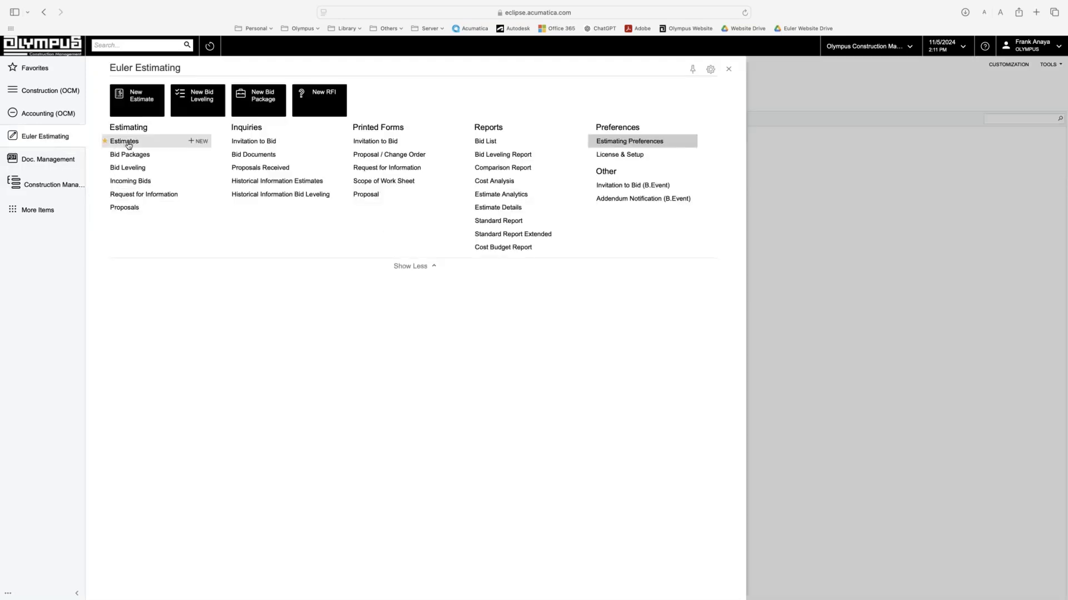
{"action": "left_click", "coordinate": [127, 143]}
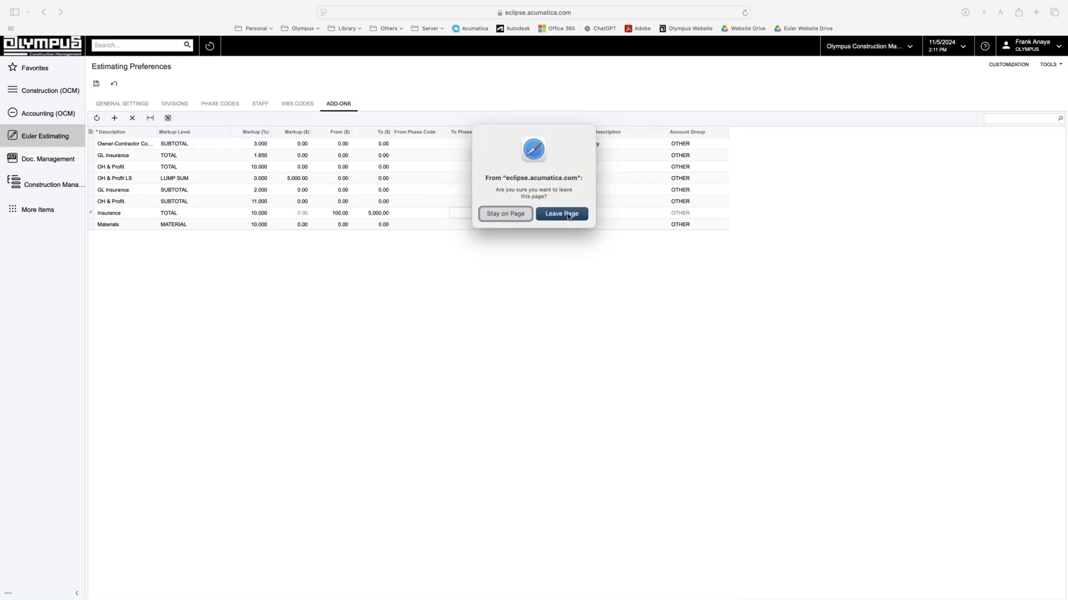
{"action": "left_click", "coordinate": [567, 217]}
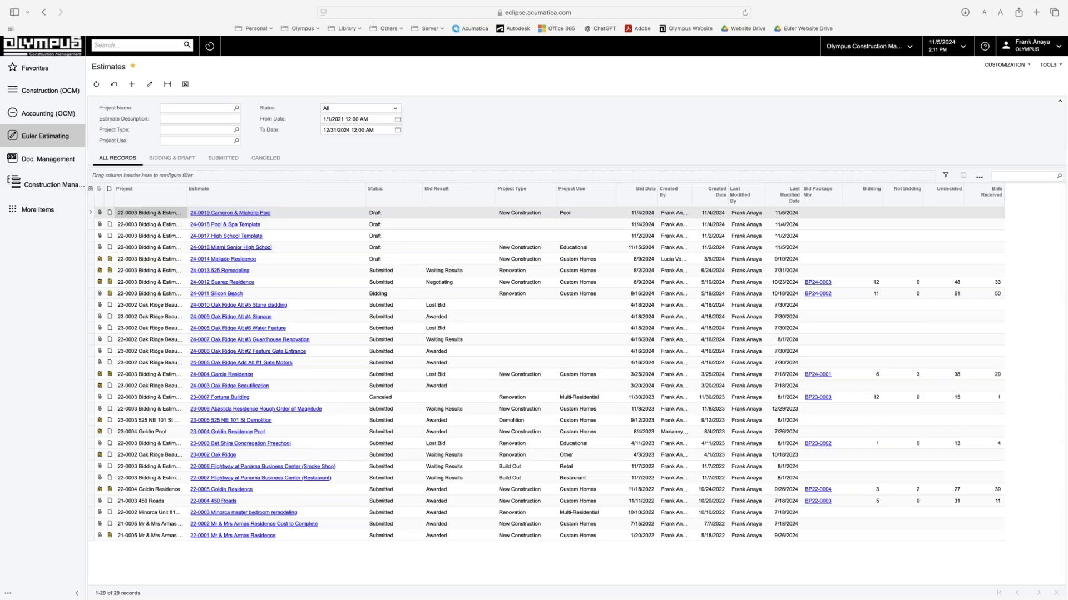
{"action": "left_click", "coordinate": [225, 249]}
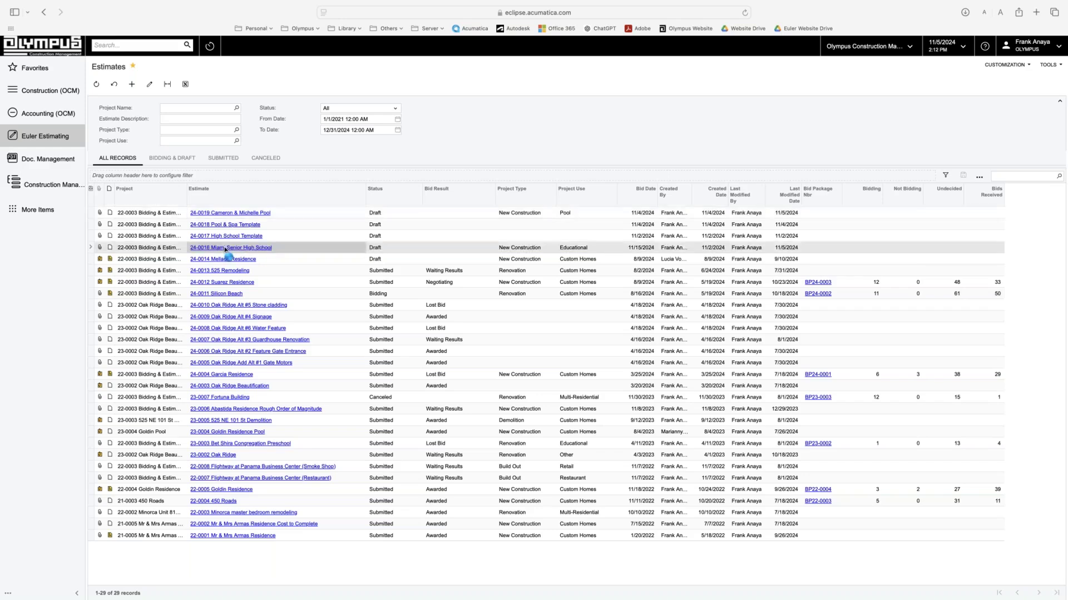
{"action": "left_click", "coordinate": [225, 248]}
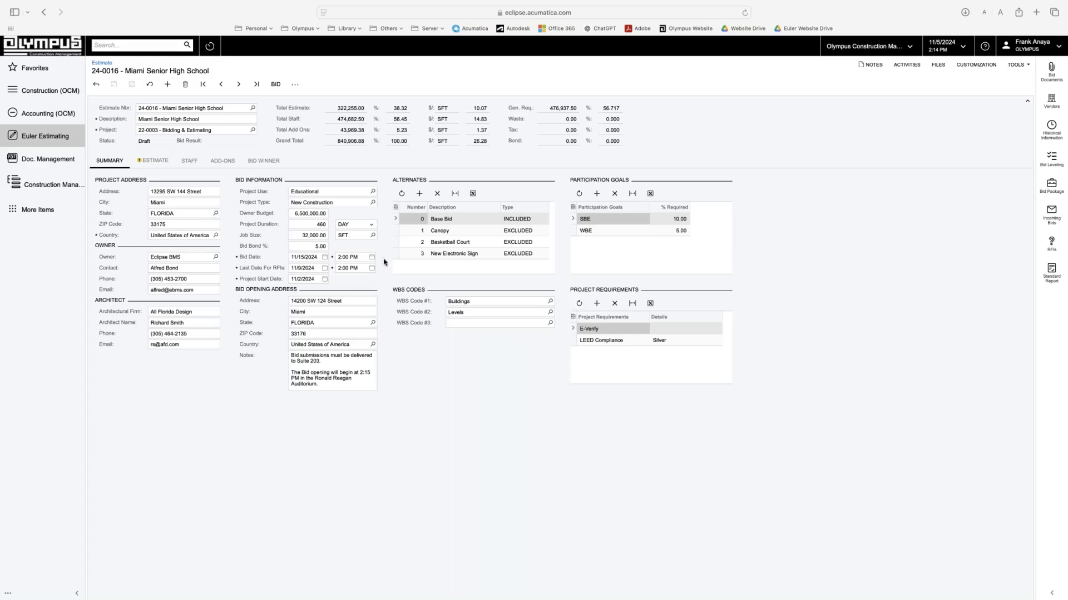
{"action": "left_click", "coordinate": [153, 162]}
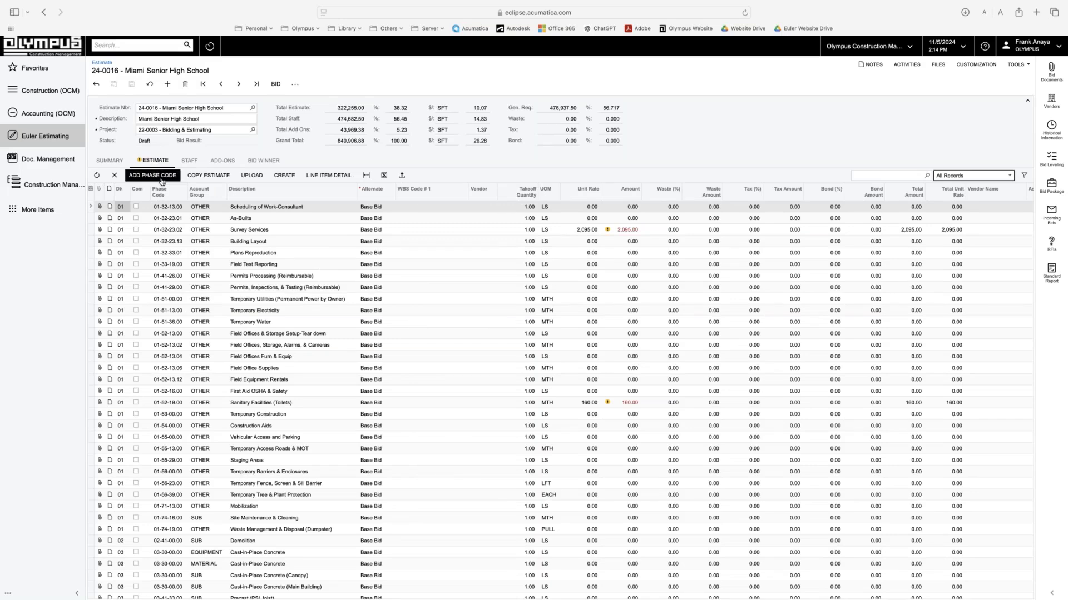
Step: Add the Project Specific and Project Meetings phase codes to the estimate
{"action": "left_click", "coordinate": [152, 176]}
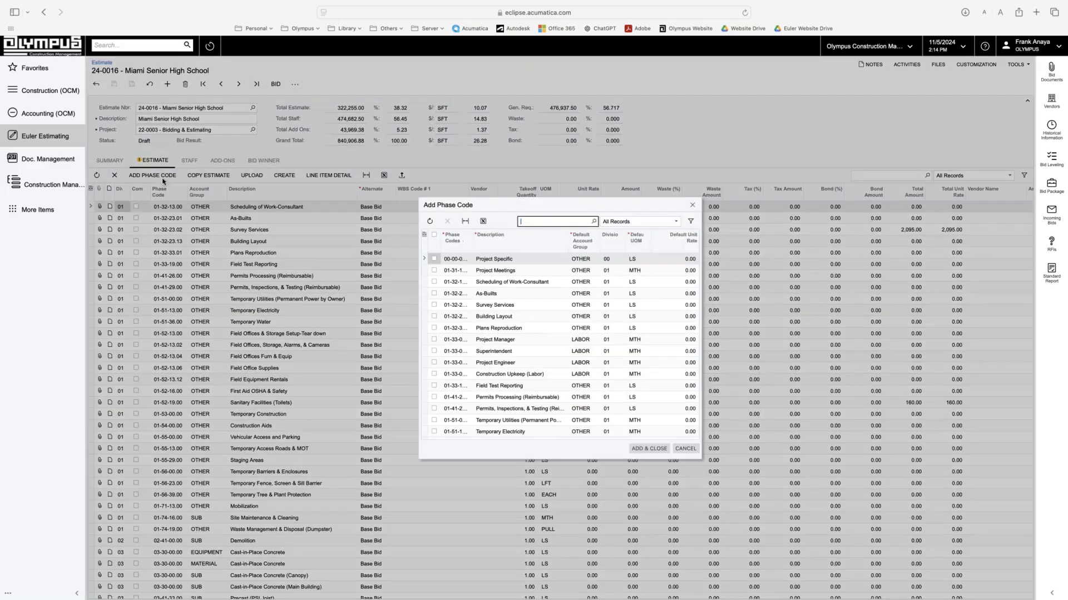
{"action": "left_click", "coordinate": [434, 259]}
{"action": "left_click", "coordinate": [434, 270]}
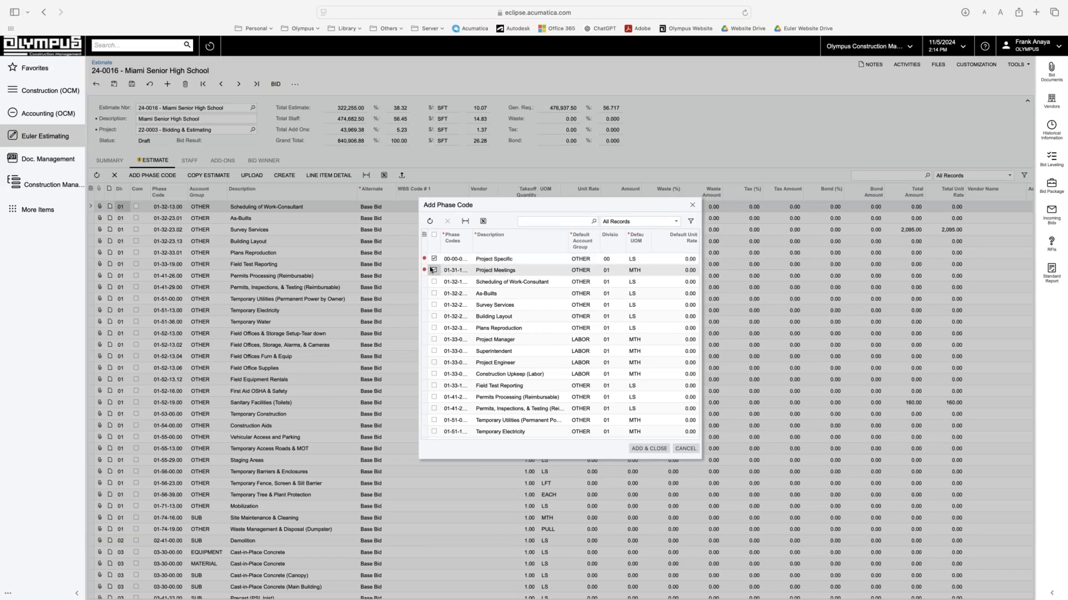
{"action": "left_click", "coordinate": [654, 450]}
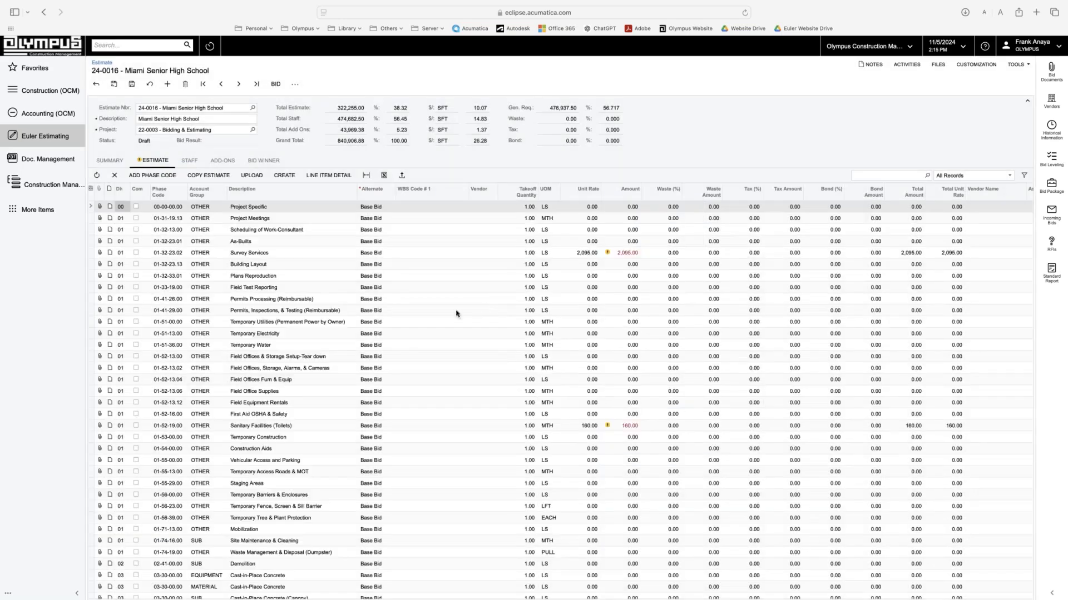
{"action": "left_click", "coordinate": [267, 208]}
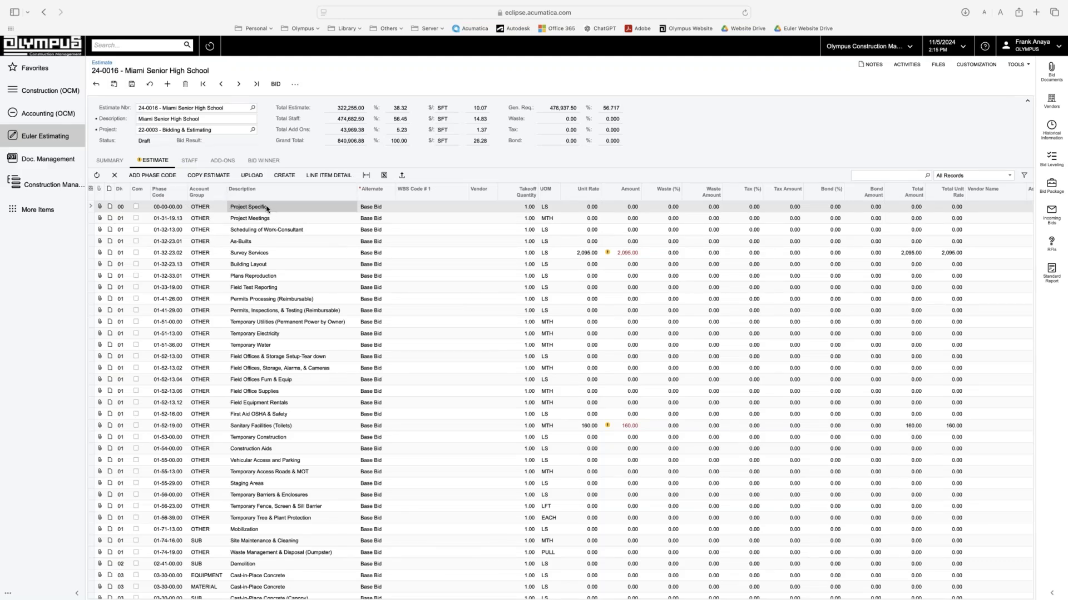
Step: Copy the Scheduling of Work-Consultant and Survey Services lines from estimate 24-0017 High School Template into this estimate
{"action": "left_click", "coordinate": [206, 178]}
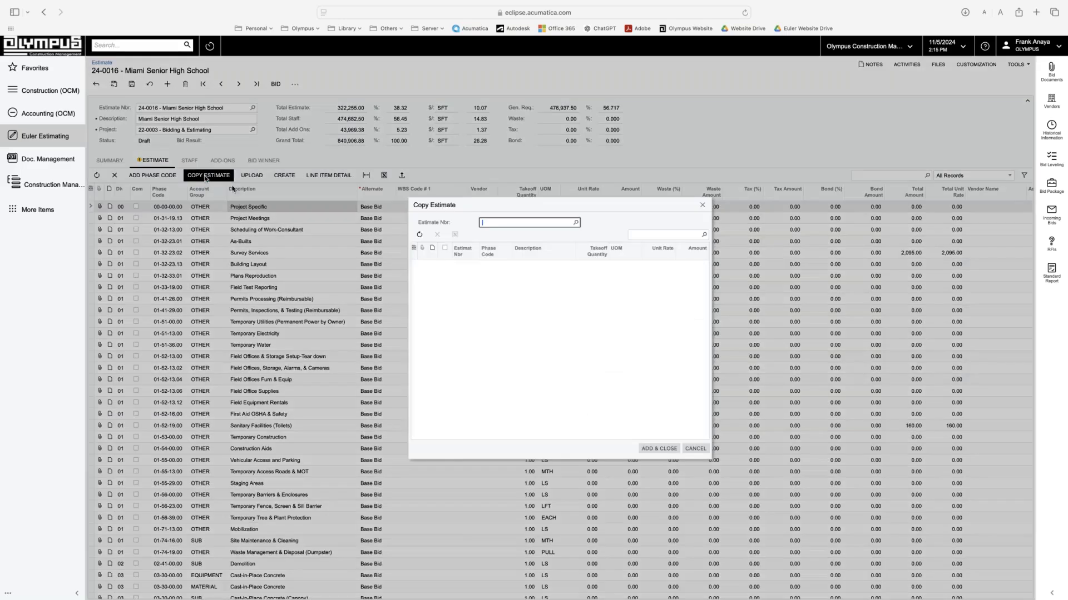
{"action": "left_click", "coordinate": [576, 224]}
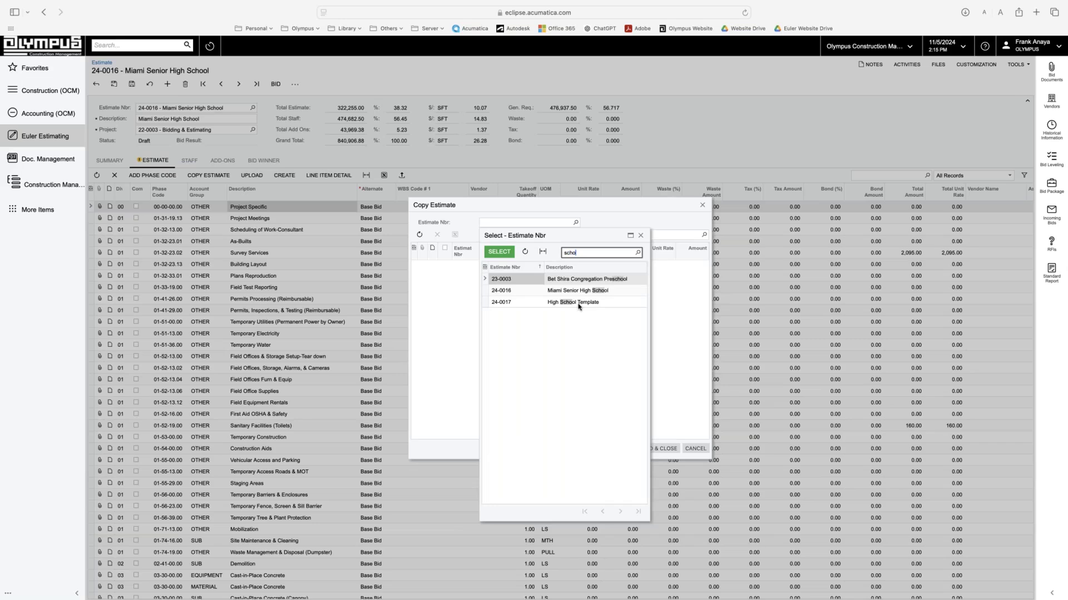
{"action": "left_click", "coordinate": [578, 306]}
{"action": "double_click", "coordinate": [579, 306]}
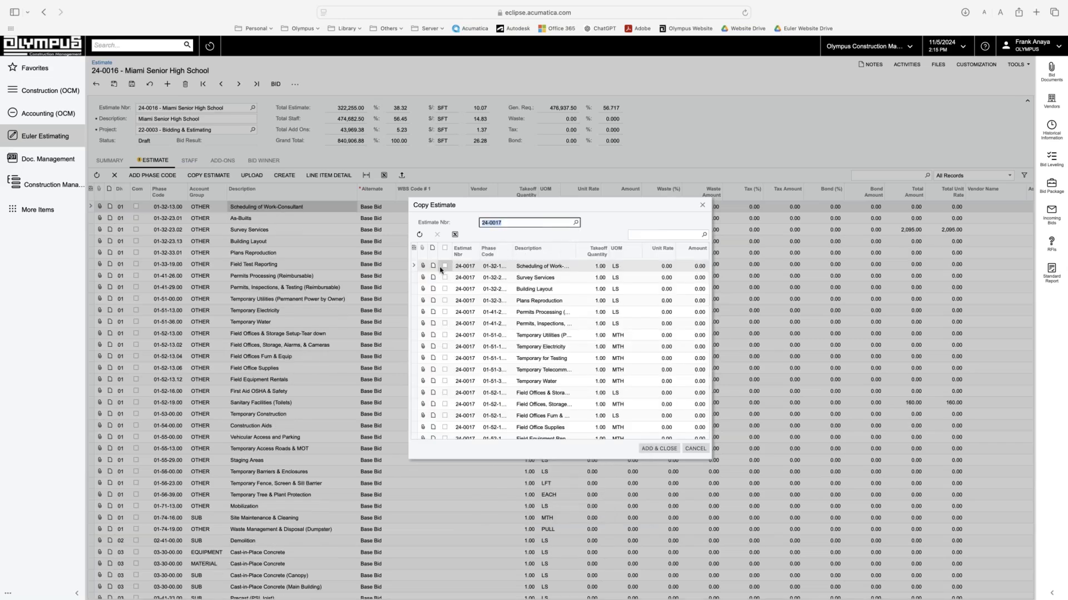
{"action": "left_click", "coordinate": [445, 266]}
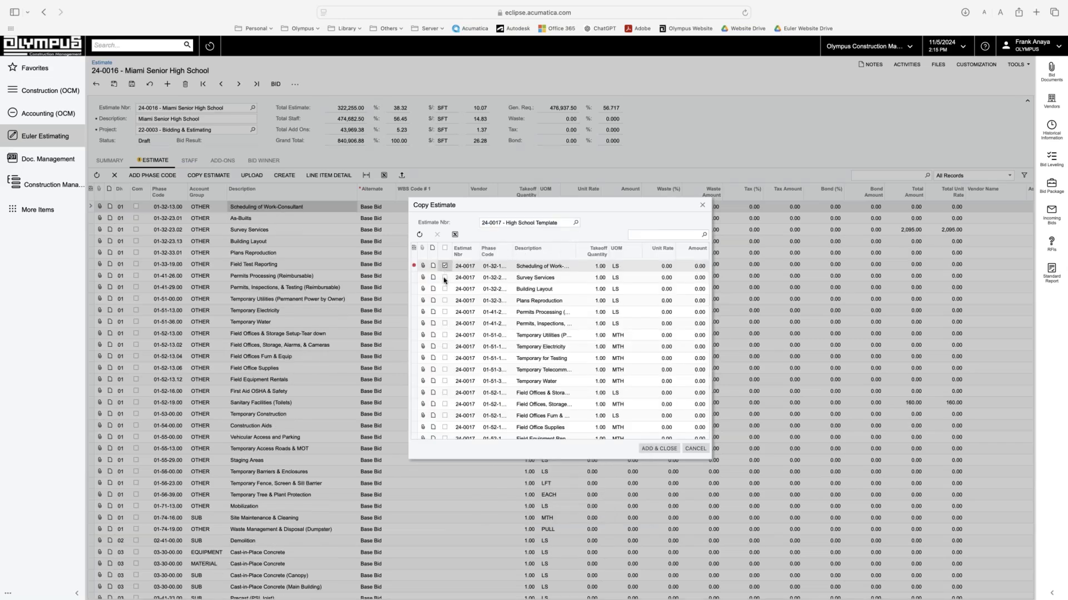
{"action": "left_click", "coordinate": [445, 277]}
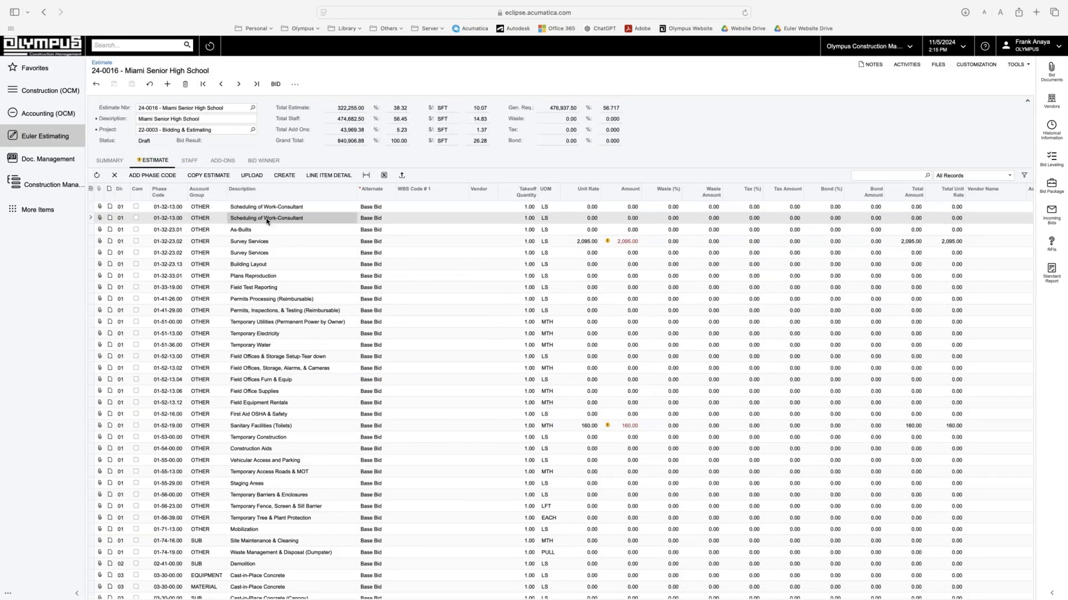
{"action": "left_click", "coordinate": [264, 246]}
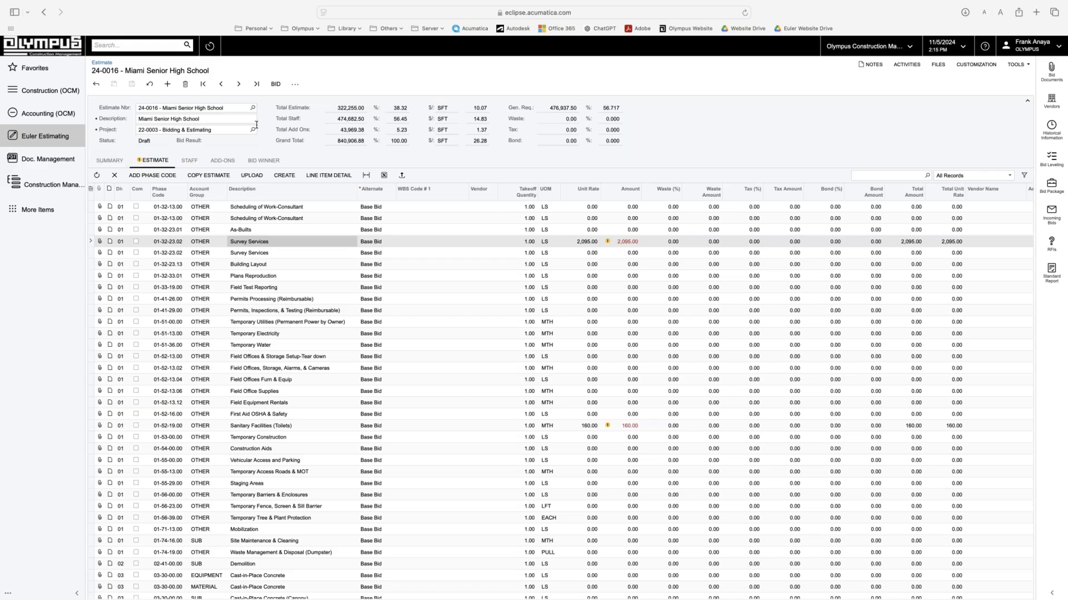
Step: Upload the Certifications Page phase code 00-01-05.00 to the estimate, and view the form for creating a phase code without filling it in
{"action": "left_click", "coordinate": [251, 177]}
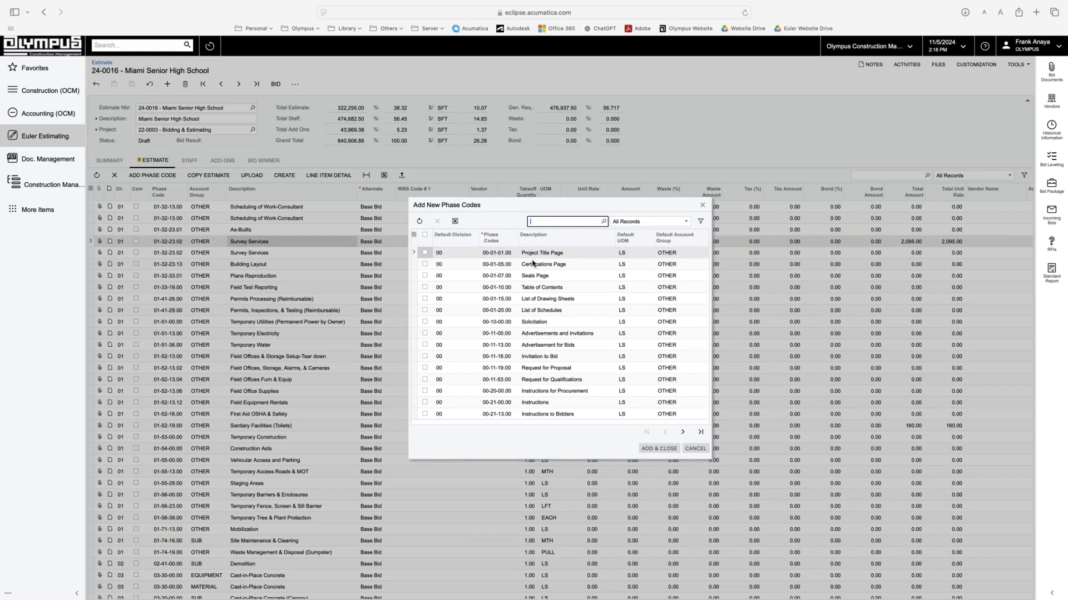
{"action": "left_click", "coordinate": [424, 266]}
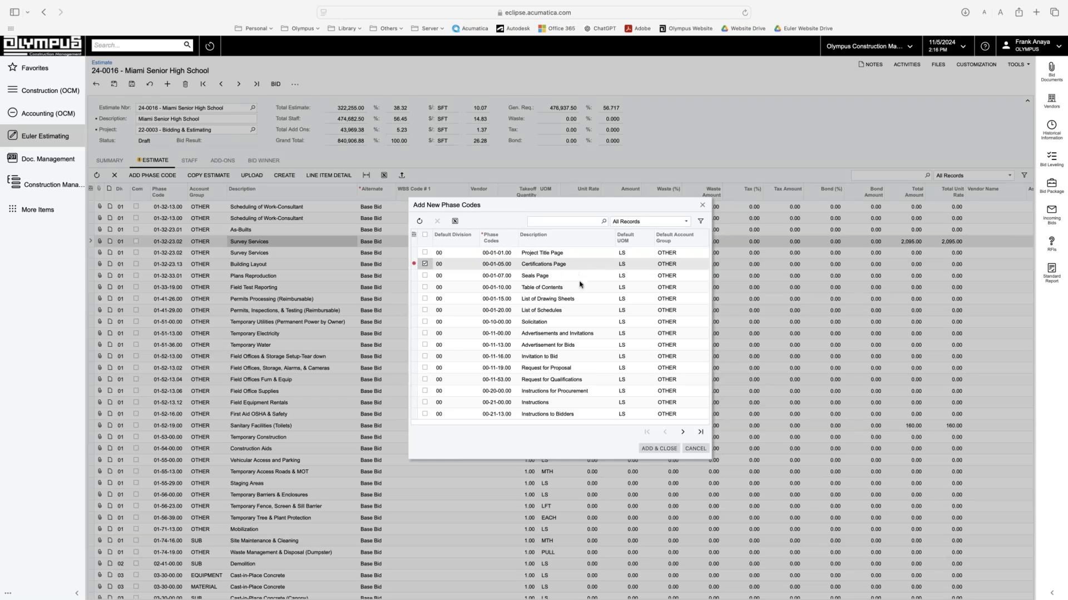
{"action": "left_click", "coordinate": [659, 449]}
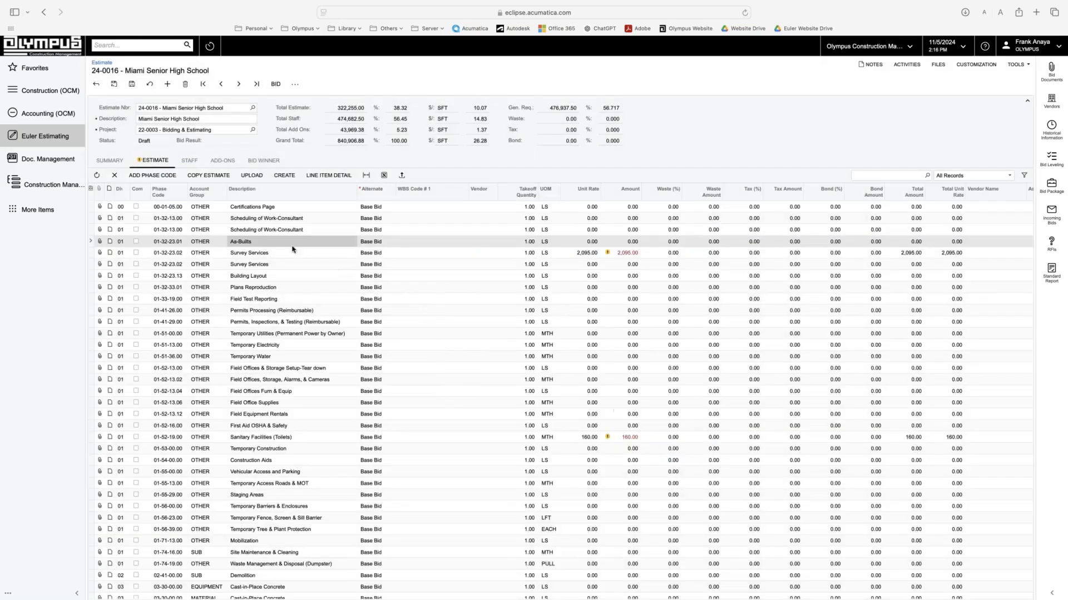
{"action": "left_click", "coordinate": [242, 208]}
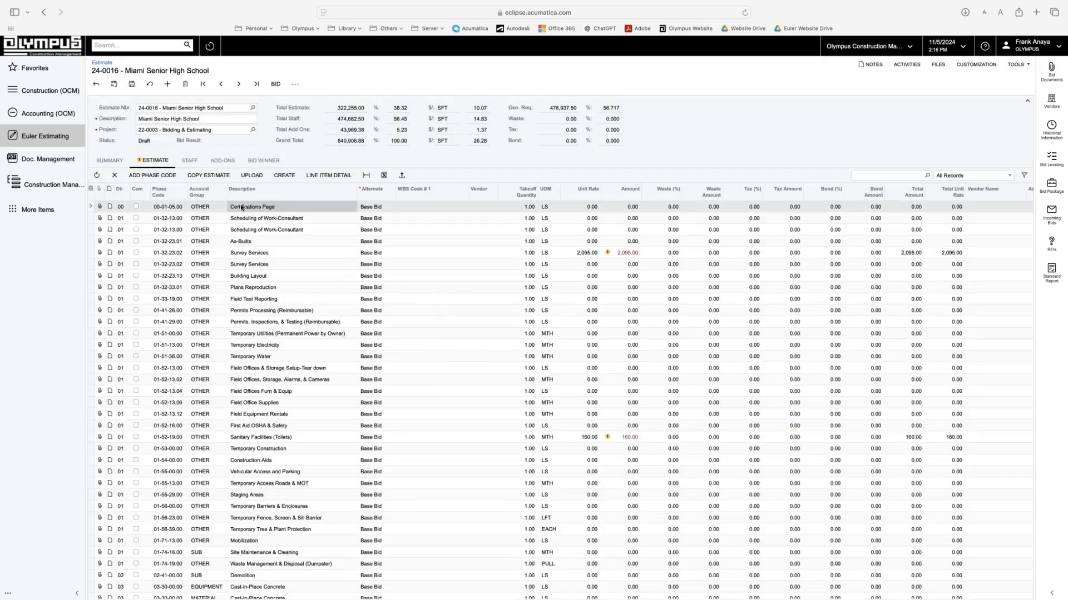
{"action": "left_click", "coordinate": [270, 177]}
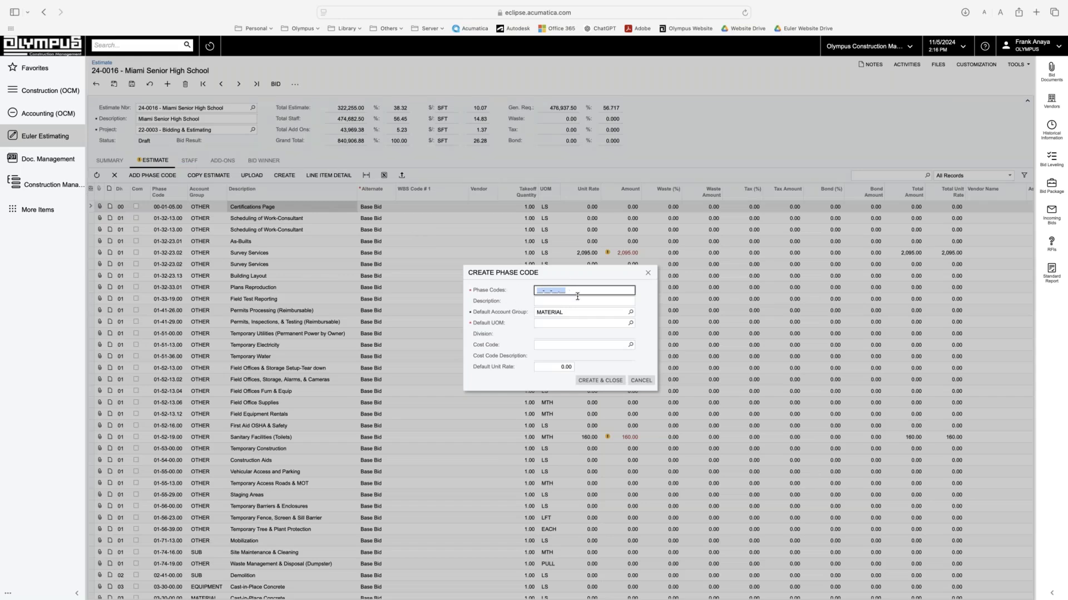
{"action": "left_click", "coordinate": [648, 274]}
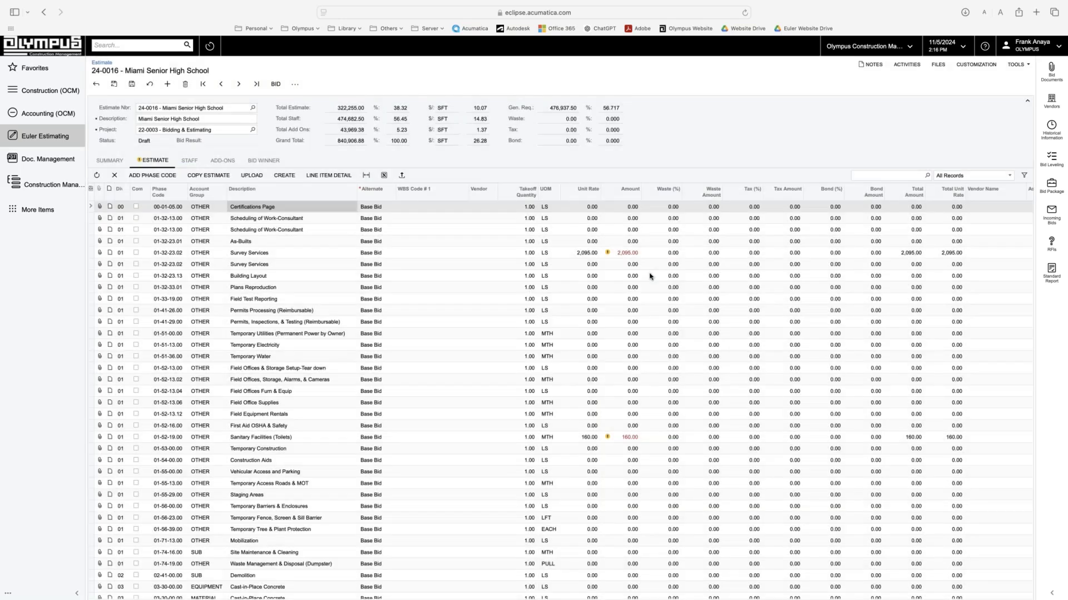
Step: Open the line item detail of the priced Survey Services line, refresh its items and clear the estimate number filter of the received bids
{"action": "left_click", "coordinate": [254, 255]}
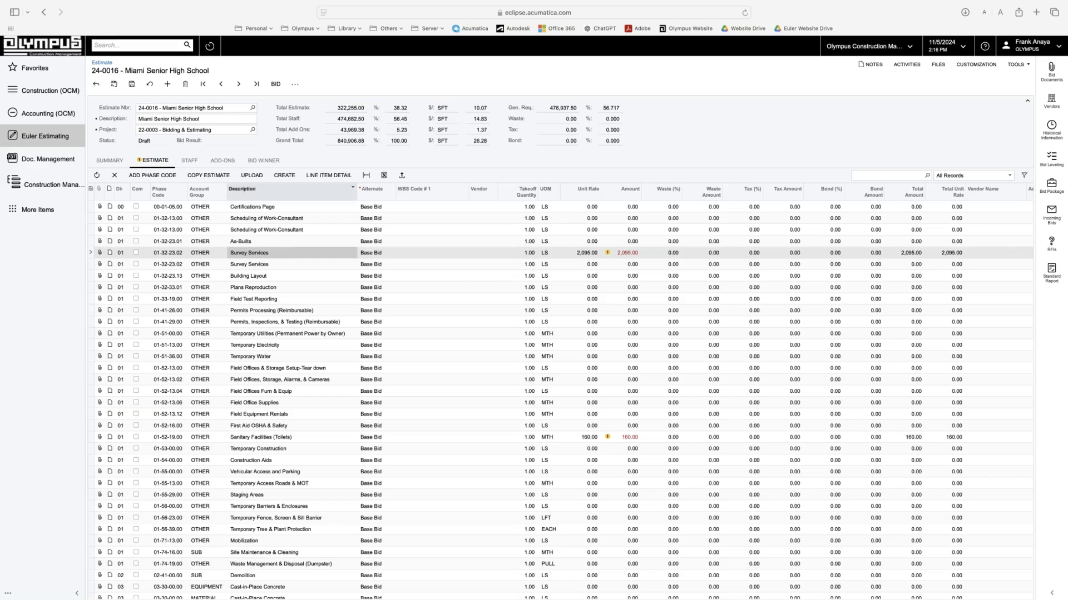
{"action": "left_click", "coordinate": [325, 177]}
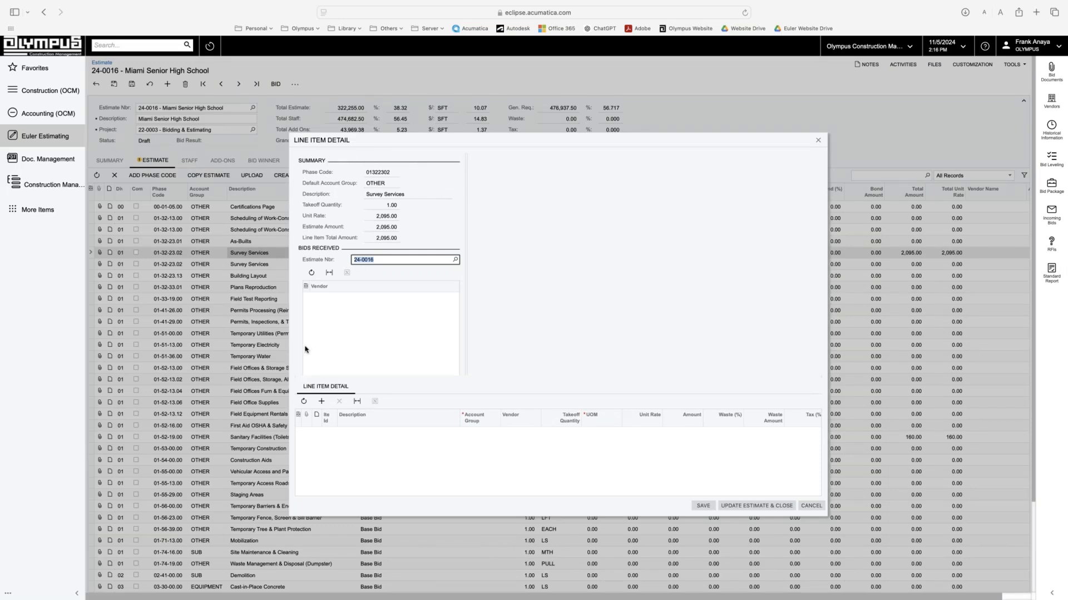
{"action": "left_click", "coordinate": [304, 402]}
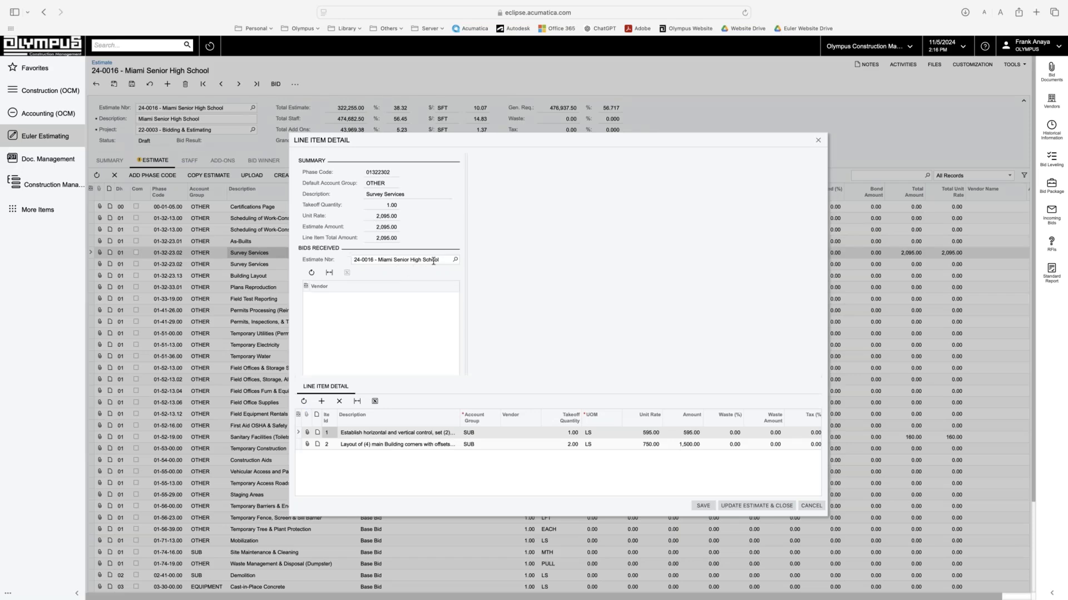
{"action": "left_click", "coordinate": [434, 260]}
{"action": "left_click", "coordinate": [429, 243]}
{"action": "left_click", "coordinate": [446, 259]}
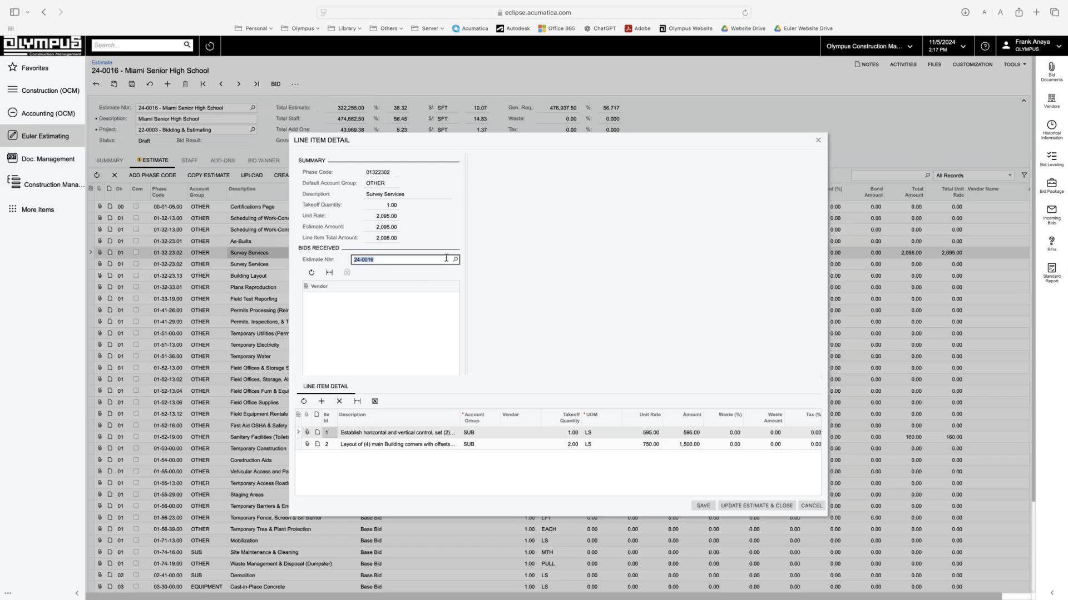
{"action": "key", "text": "BackSpace"}
{"action": "left_click", "coordinate": [437, 242]}
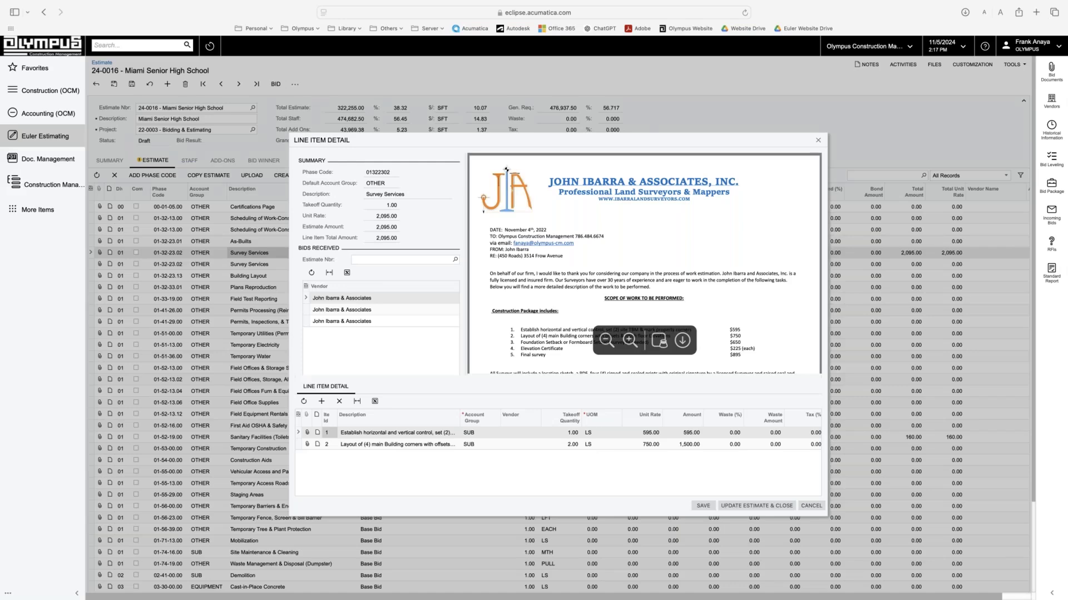
Step: Compare the received survey bid documents and read the scope of work and prices in the second one
{"action": "left_click", "coordinate": [396, 313]}
{"action": "left_click", "coordinate": [391, 319]}
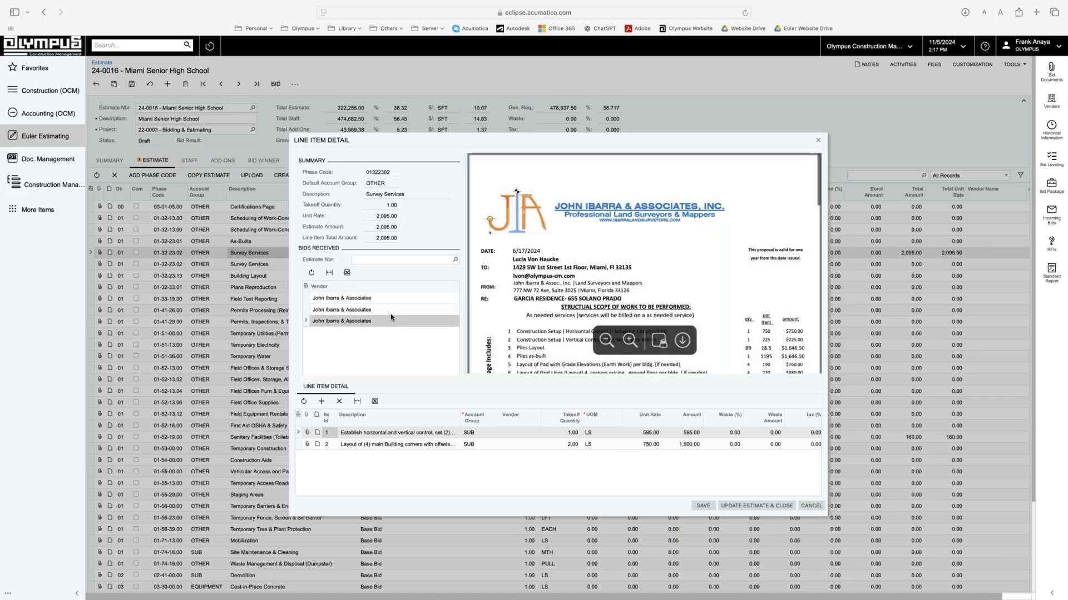
{"action": "left_click", "coordinate": [395, 314]}
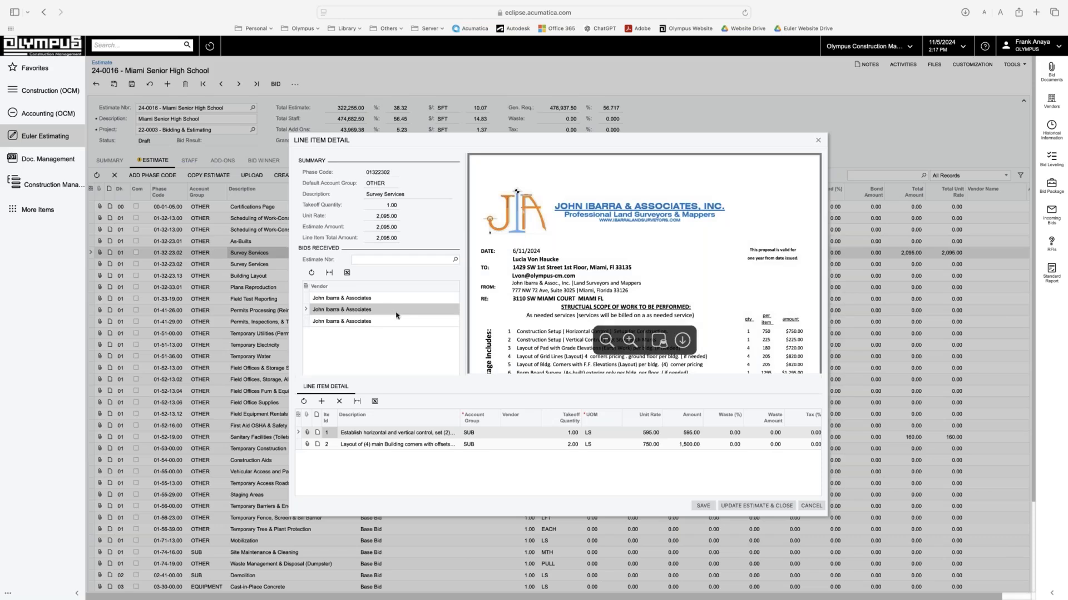
{"action": "scroll", "coordinate": [568, 332], "scroll_direction": "down", "scroll_amount": 4}
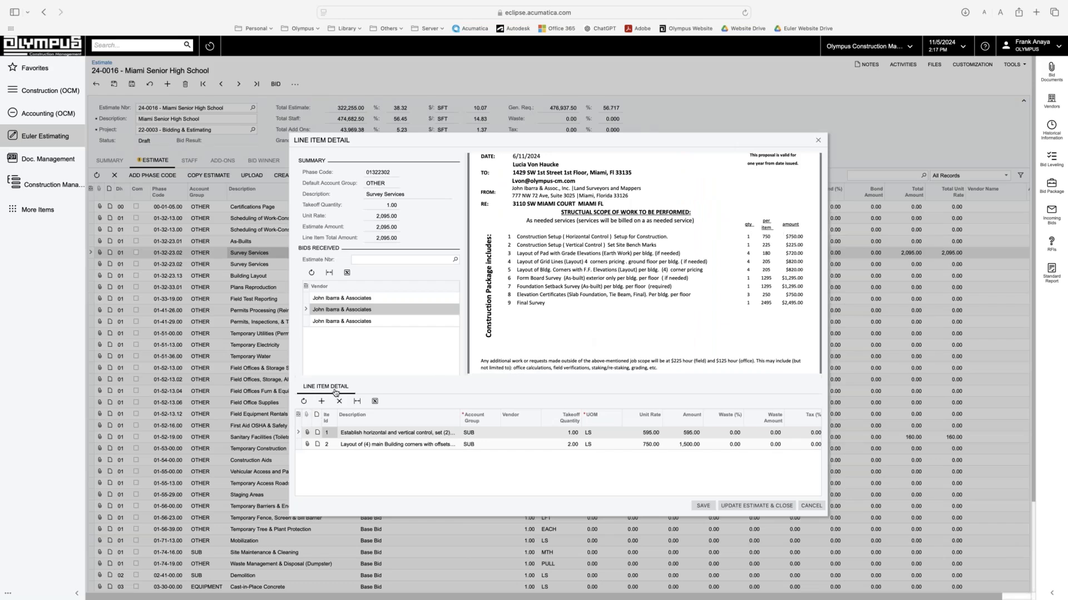
Step: Add an Elevation Certificate item with takeoff quantity 1 to the Survey Services line item detail and update the estimate, replacing the line's amount
{"action": "left_click", "coordinate": [320, 402]}
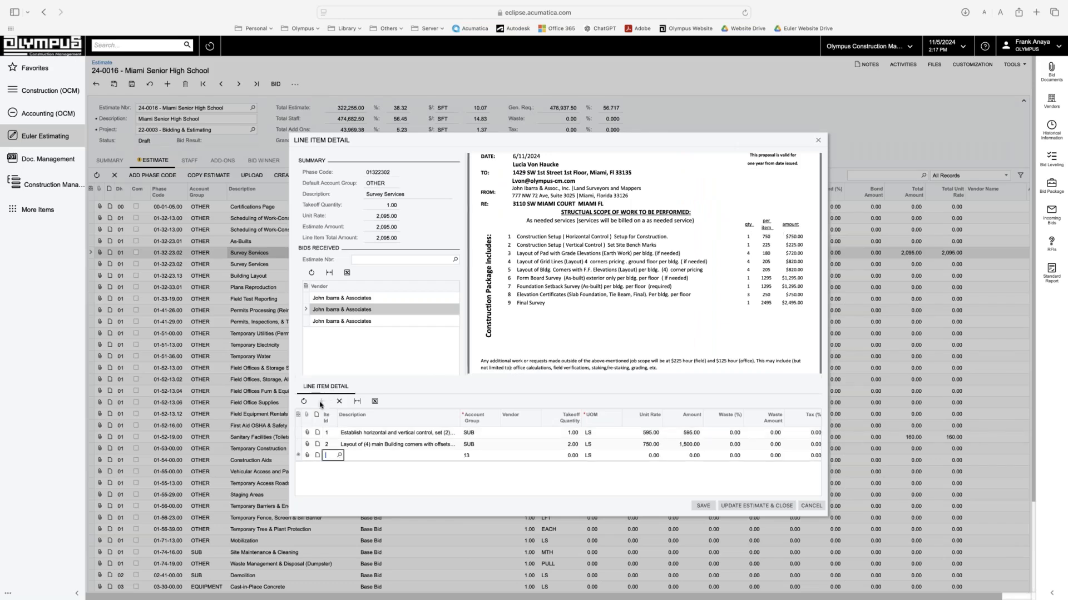
{"action": "left_click", "coordinate": [339, 456]}
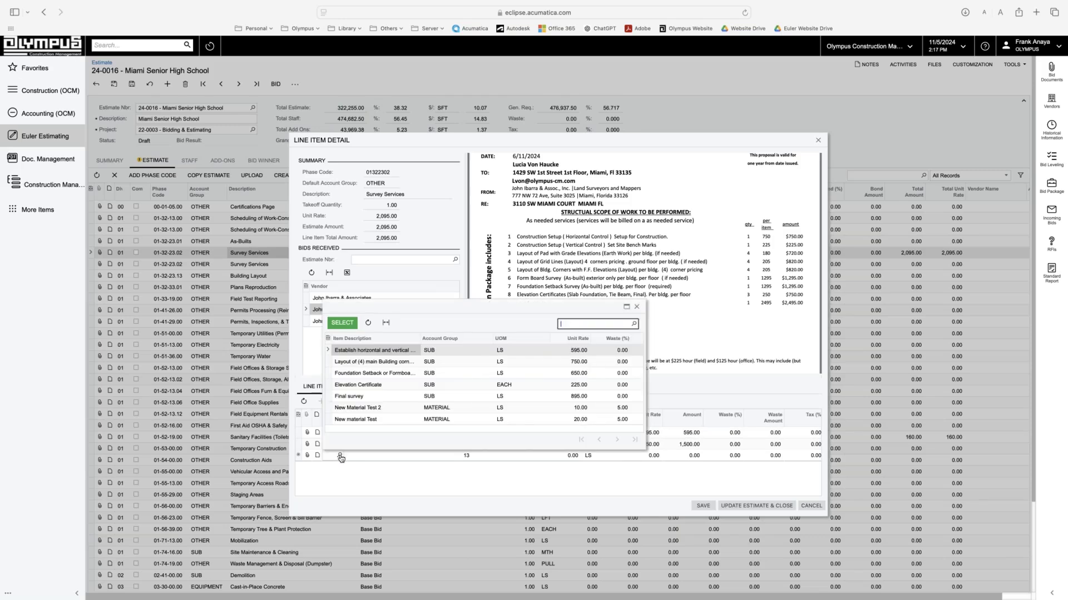
{"action": "double_click", "coordinate": [382, 388]}
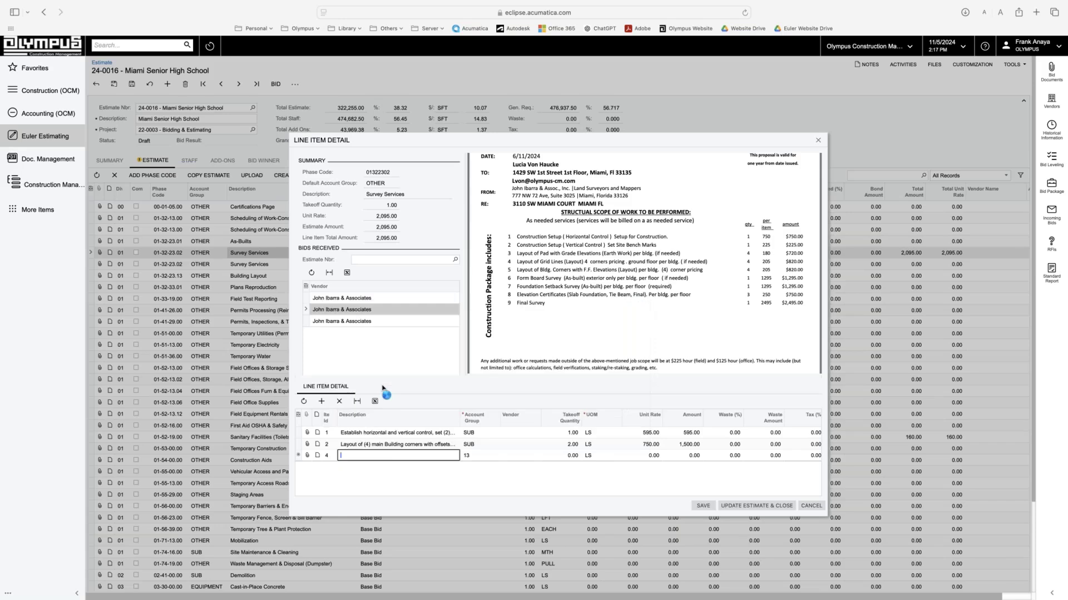
{"action": "left_click", "coordinate": [572, 456]}
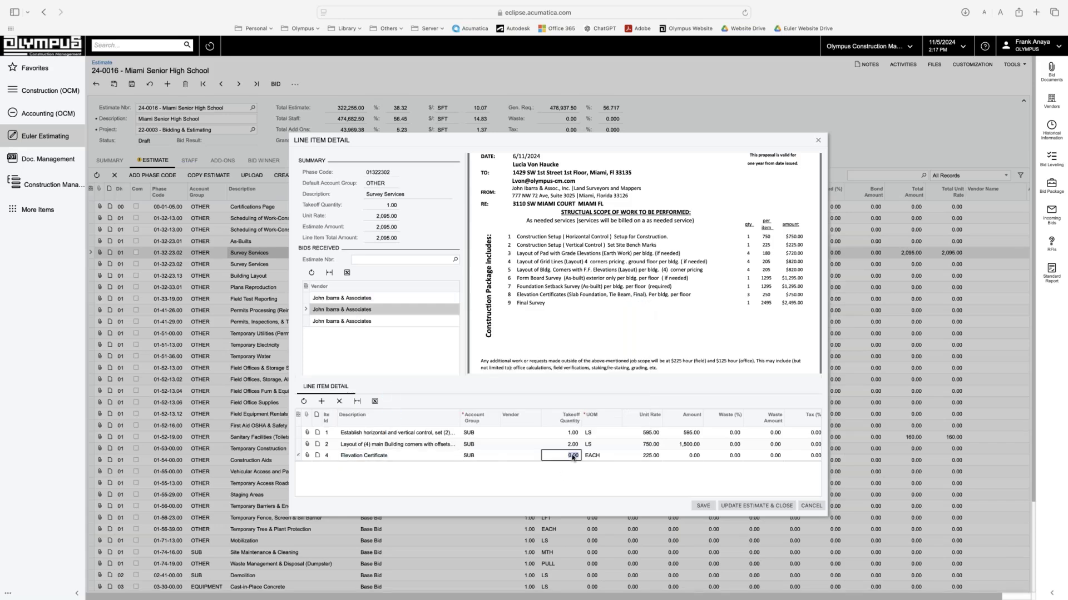
{"action": "type", "text": "1"}
{"action": "left_click", "coordinate": [621, 456]}
{"action": "left_click", "coordinate": [748, 507]}
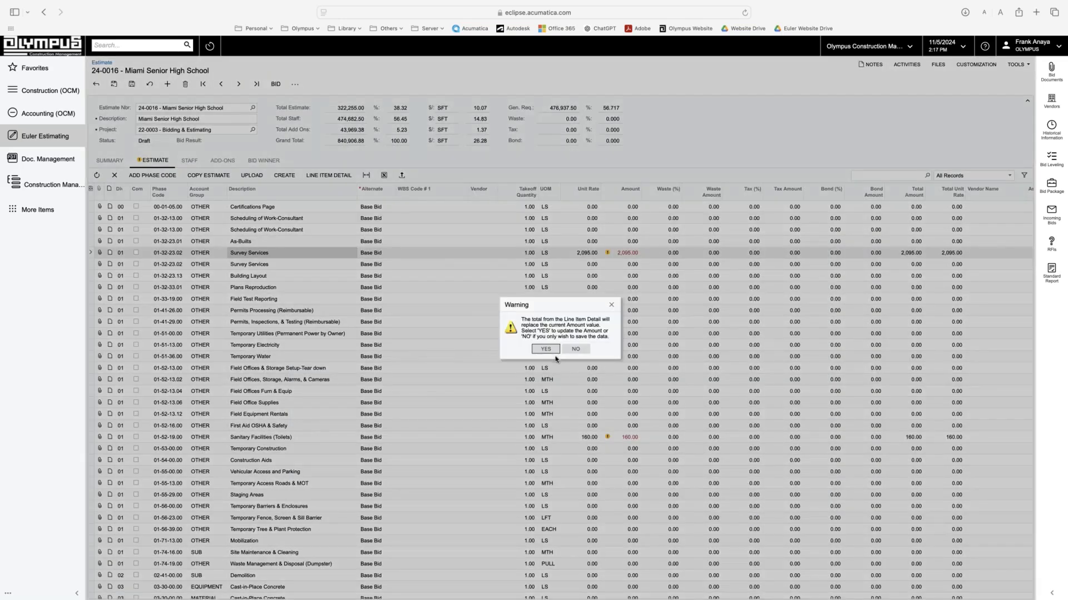
{"action": "left_click", "coordinate": [545, 349]}
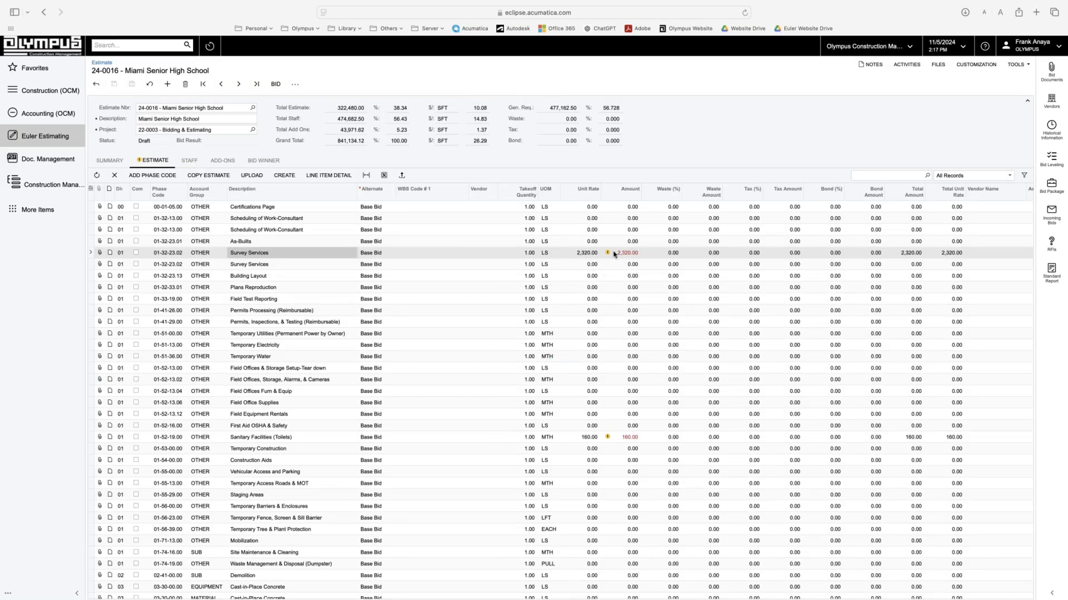
Step: View the alternates and WBS codes available for the Survey Services lines without choosing any
{"action": "mouse_move", "coordinate": [615, 254]}
{"action": "left_click", "coordinate": [380, 256]}
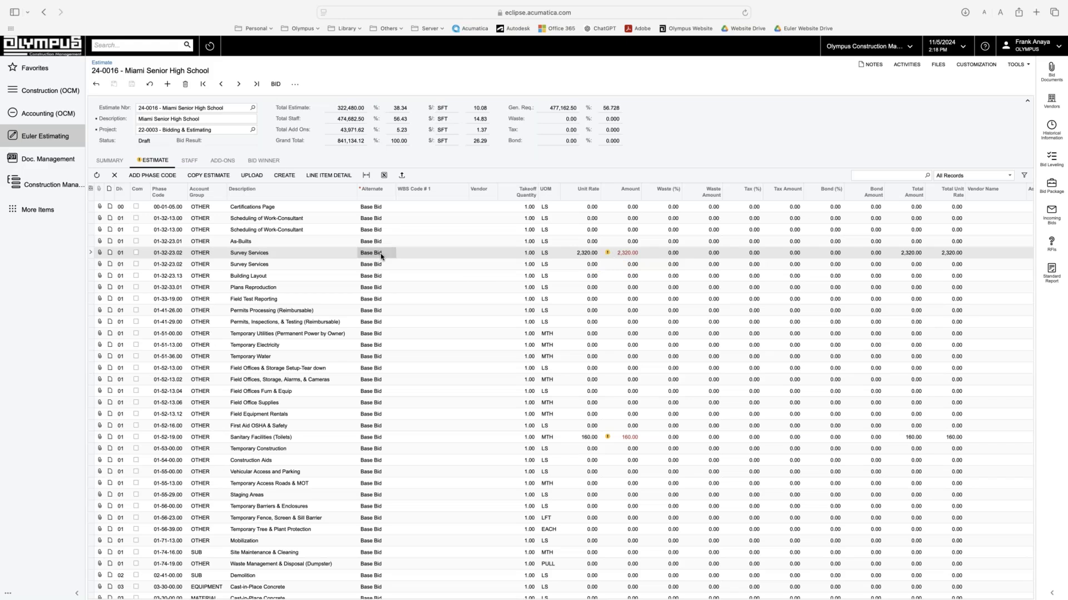
{"action": "left_click", "coordinate": [381, 256]}
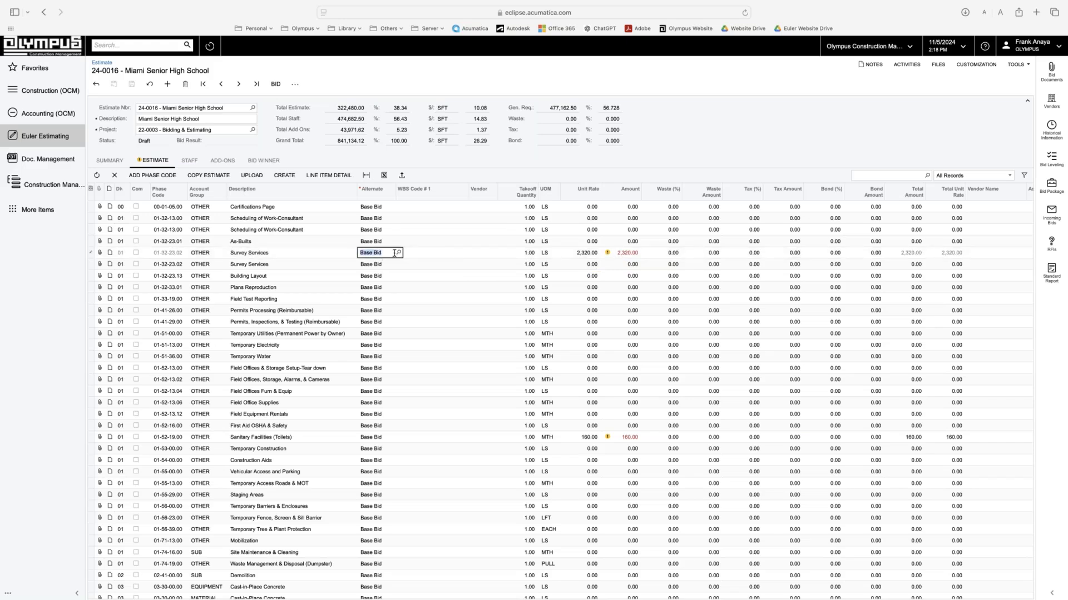
{"action": "left_click", "coordinate": [389, 265]}
{"action": "left_click", "coordinate": [398, 264]}
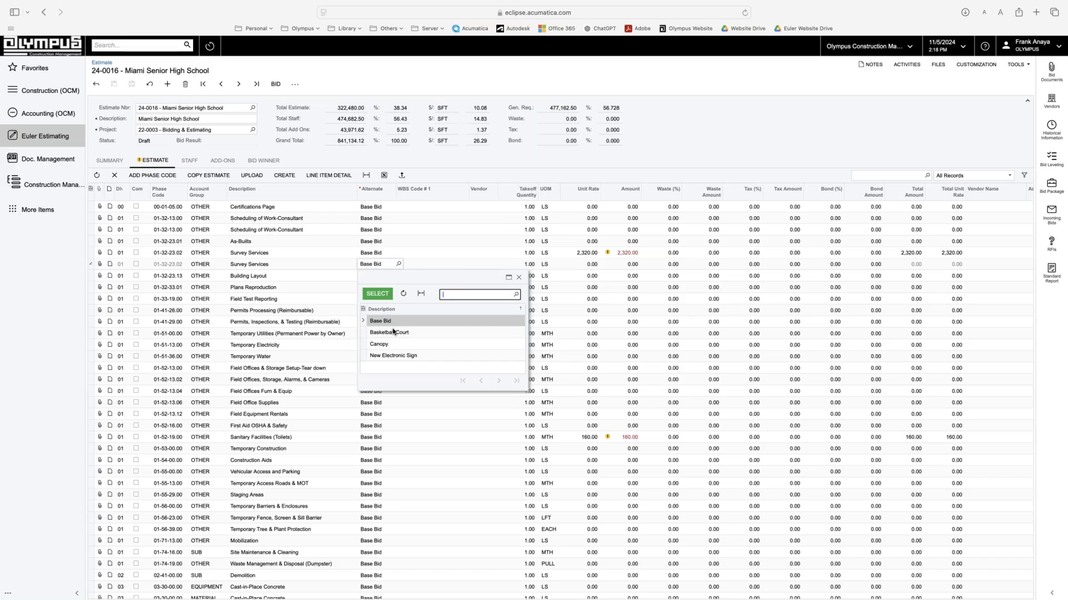
{"action": "left_click", "coordinate": [461, 265]}
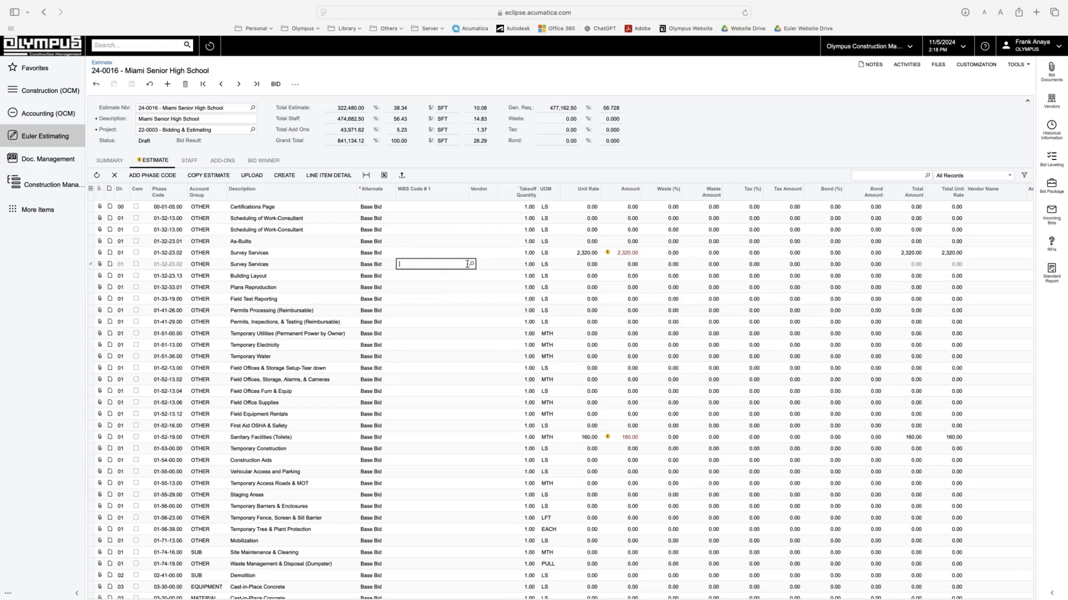
{"action": "left_click", "coordinate": [471, 264]}
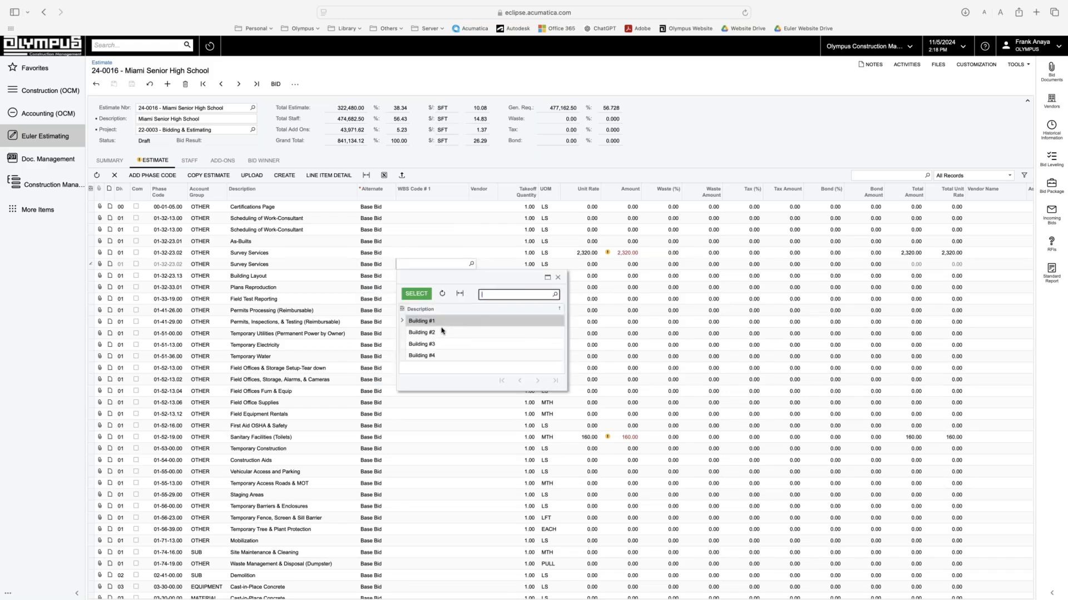
Step: View the vendors available for the priced Survey Services line and close the list without choosing one
{"action": "left_click", "coordinate": [488, 253]}
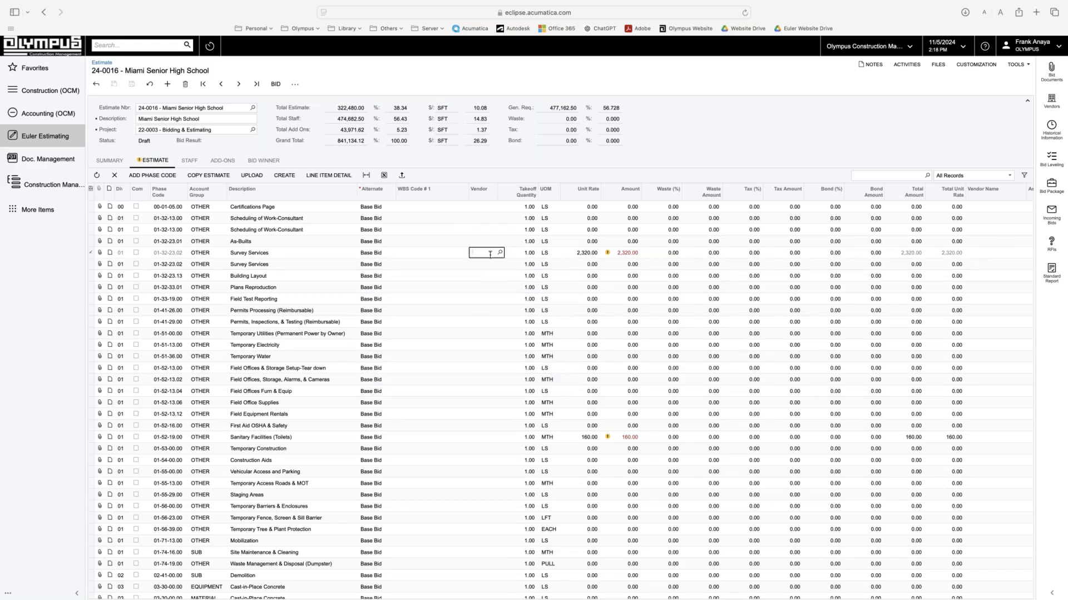
{"action": "left_click", "coordinate": [500, 253]}
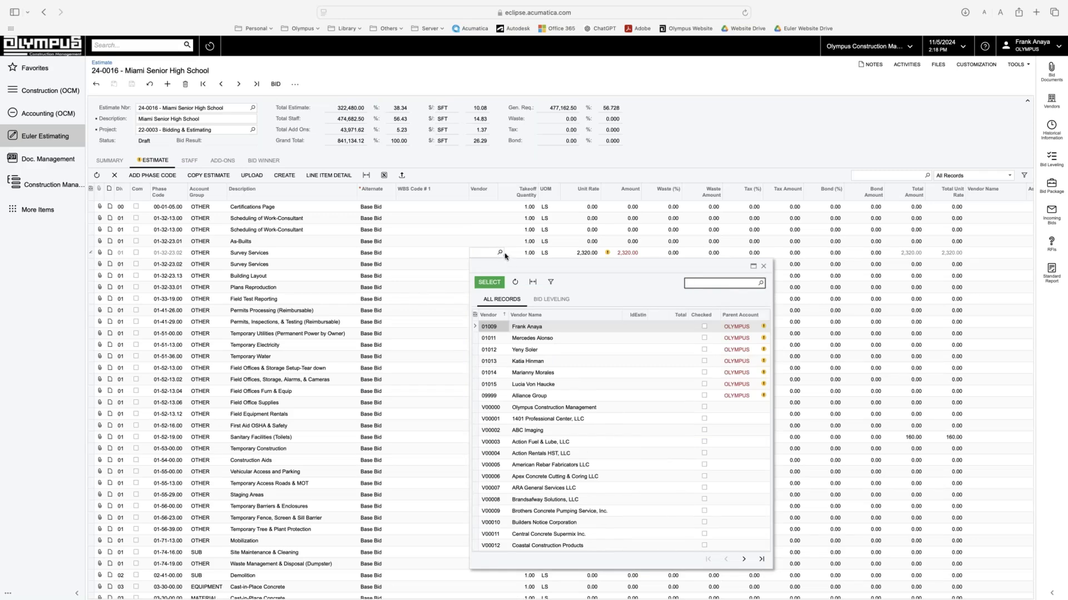
{"action": "left_click", "coordinate": [448, 255]}
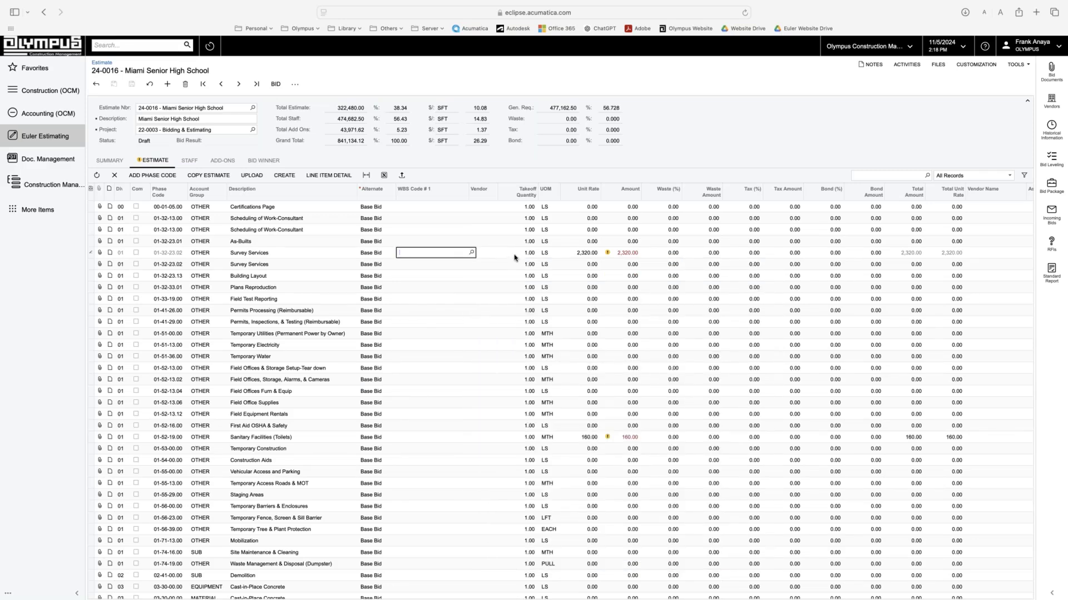
Step: Review the waste, tax and bond percentage fields and the assignable contacts of the priced Survey Services line without changing them
{"action": "scroll", "coordinate": [515, 257], "scroll_direction": "right", "scroll_amount": 3}
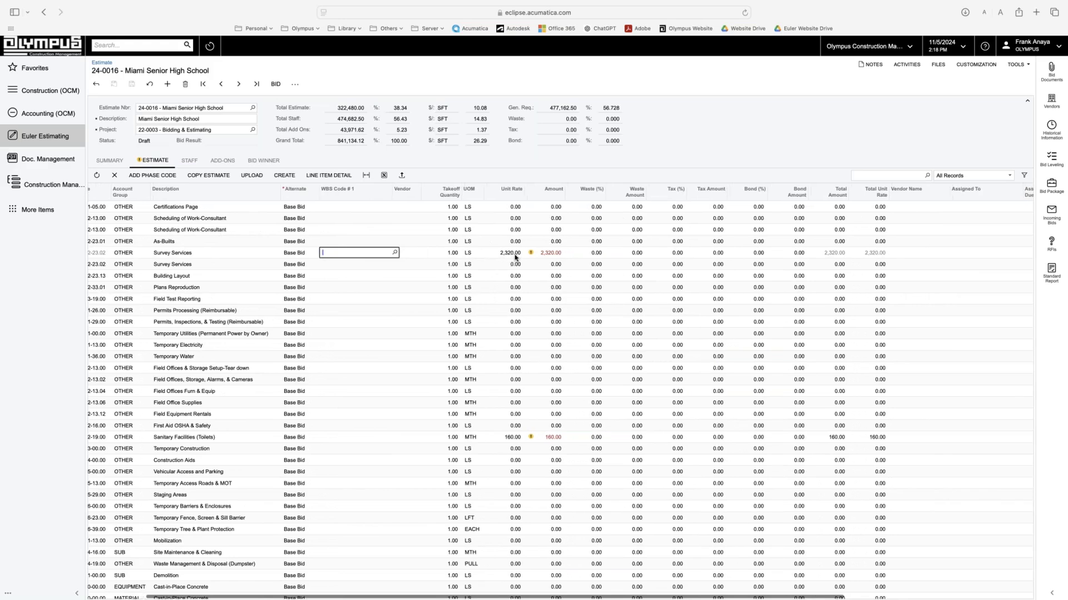
{"action": "scroll", "coordinate": [514, 258], "scroll_direction": "right", "scroll_amount": 3}
{"action": "left_click", "coordinate": [511, 253]}
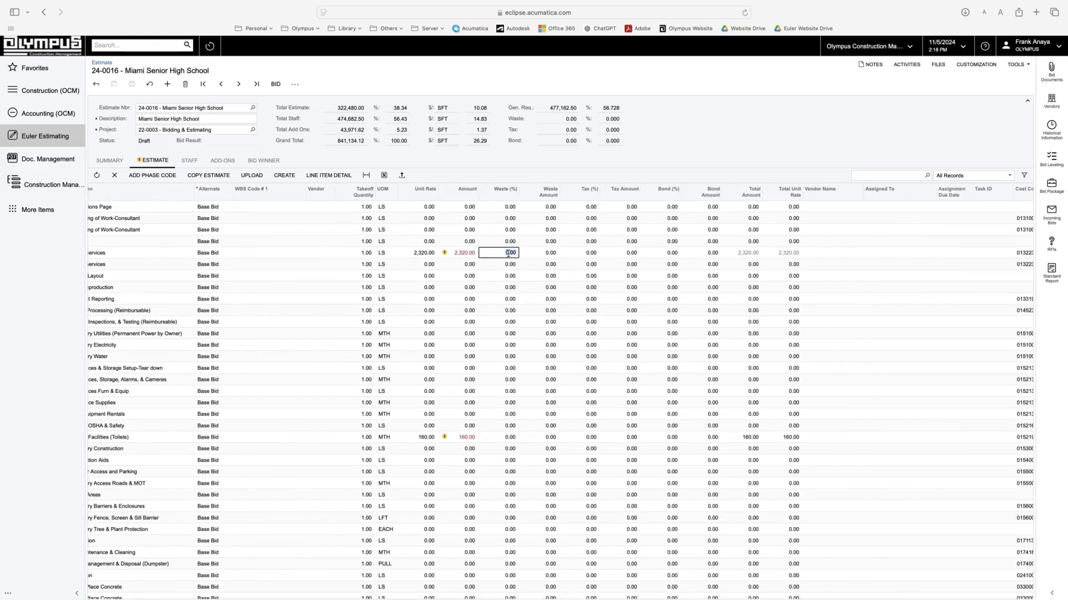
{"action": "left_click", "coordinate": [574, 254]}
{"action": "left_click", "coordinate": [661, 253]}
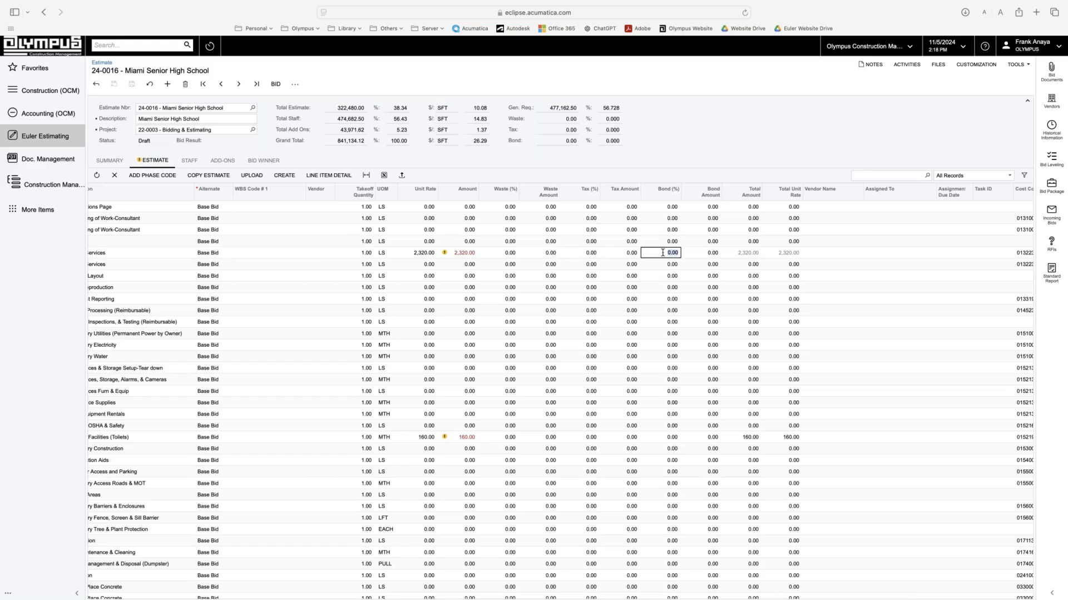
{"action": "left_click", "coordinate": [889, 253]}
{"action": "left_click", "coordinate": [937, 253]}
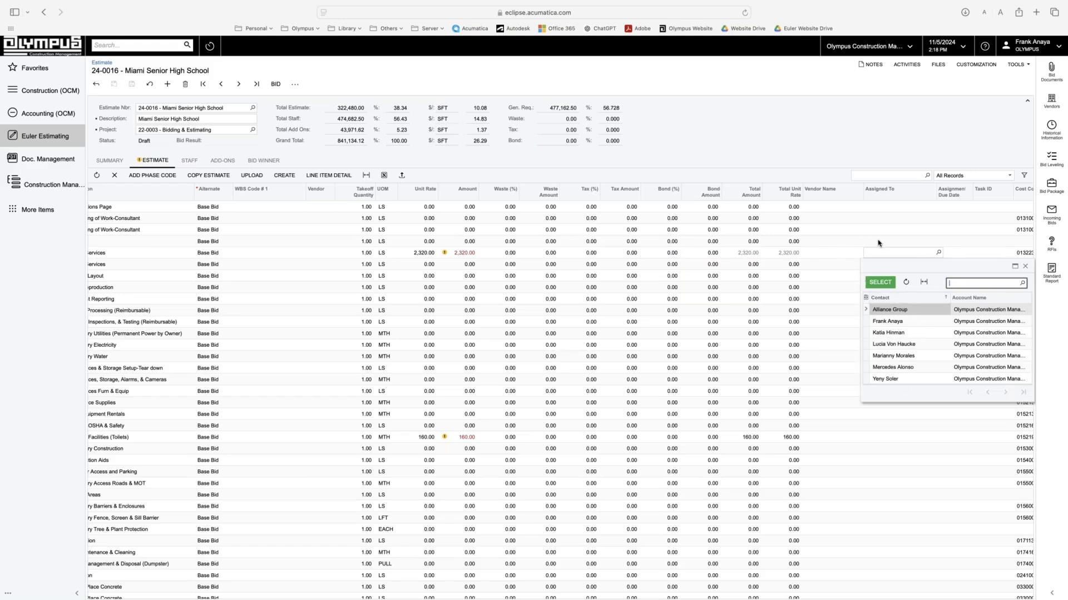
{"action": "key", "text": "Escape"}
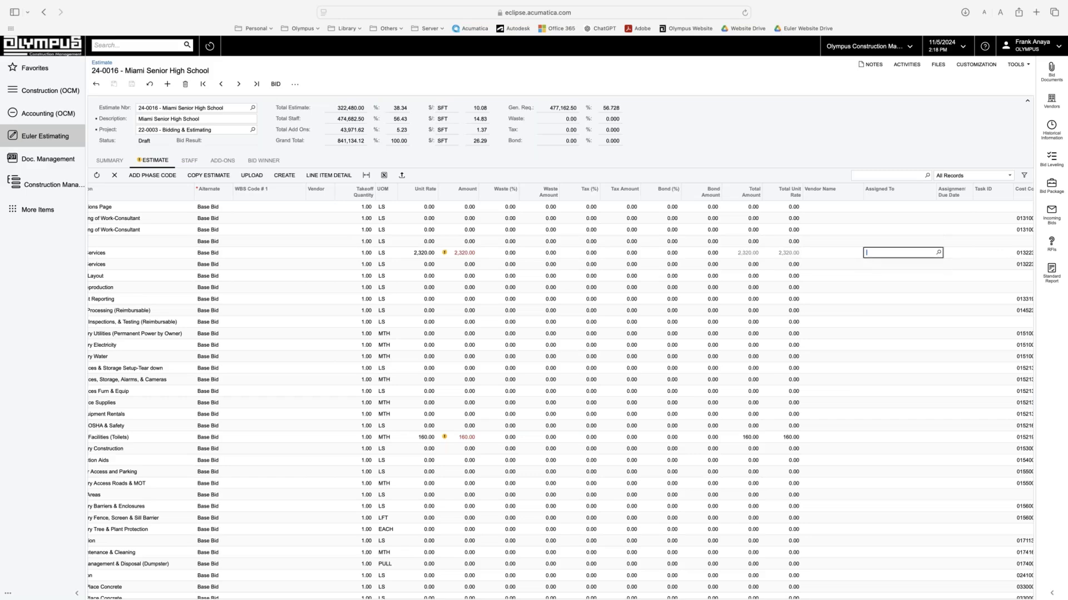
Step: Filter the estimate lines by the text "windo"
{"action": "scroll", "coordinate": [667, 250], "scroll_direction": "left", "scroll_amount": 5}
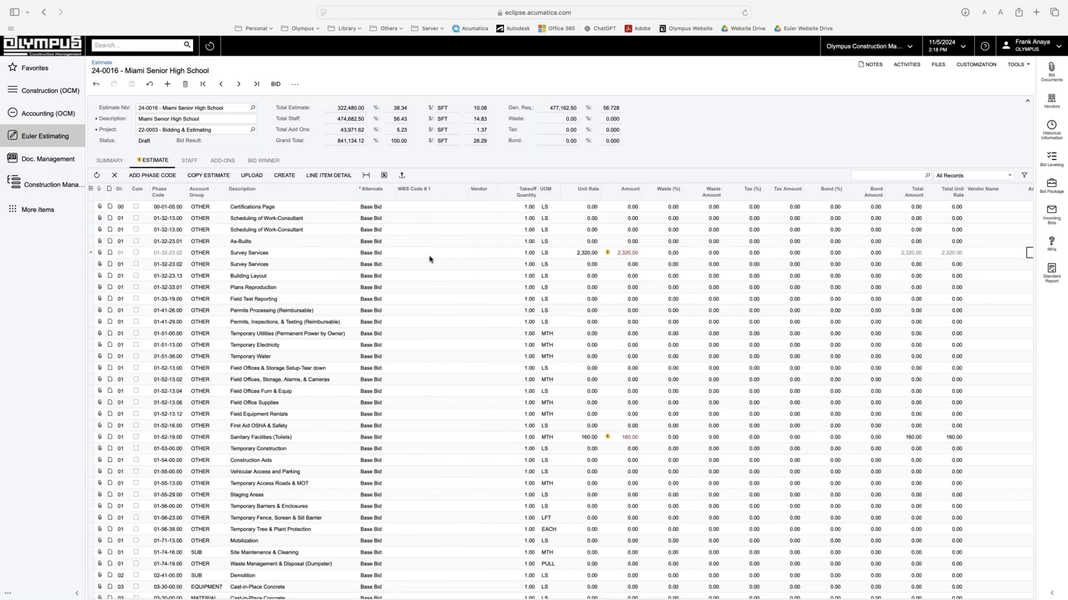
{"action": "scroll", "coordinate": [428, 259], "scroll_direction": "down", "scroll_amount": 1}
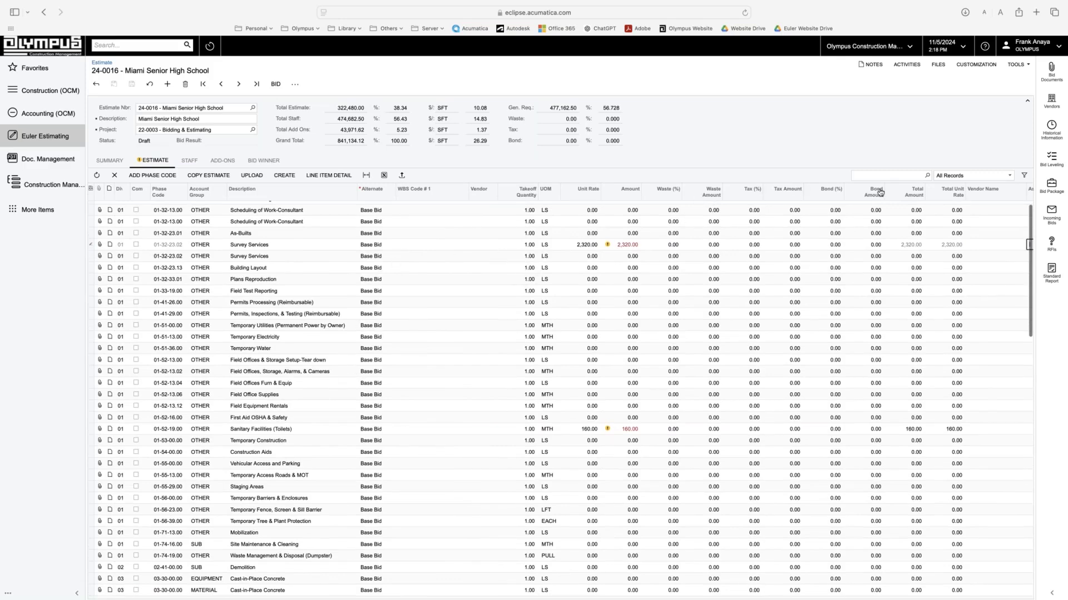
{"action": "scroll", "coordinate": [679, 289], "scroll_direction": "up", "scroll_amount": 1}
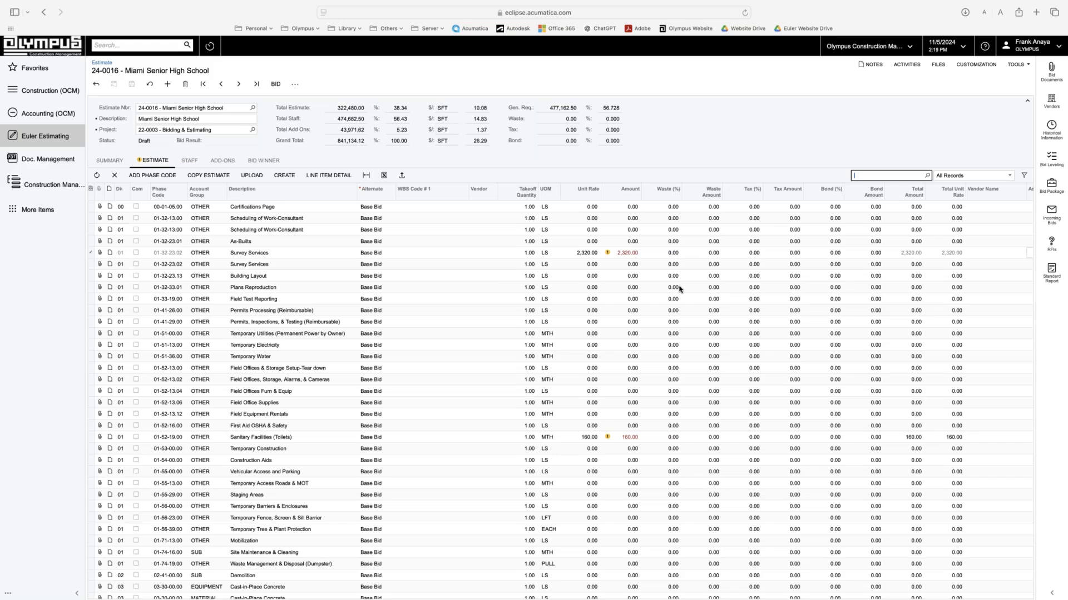
{"action": "type", "text": "windo"}
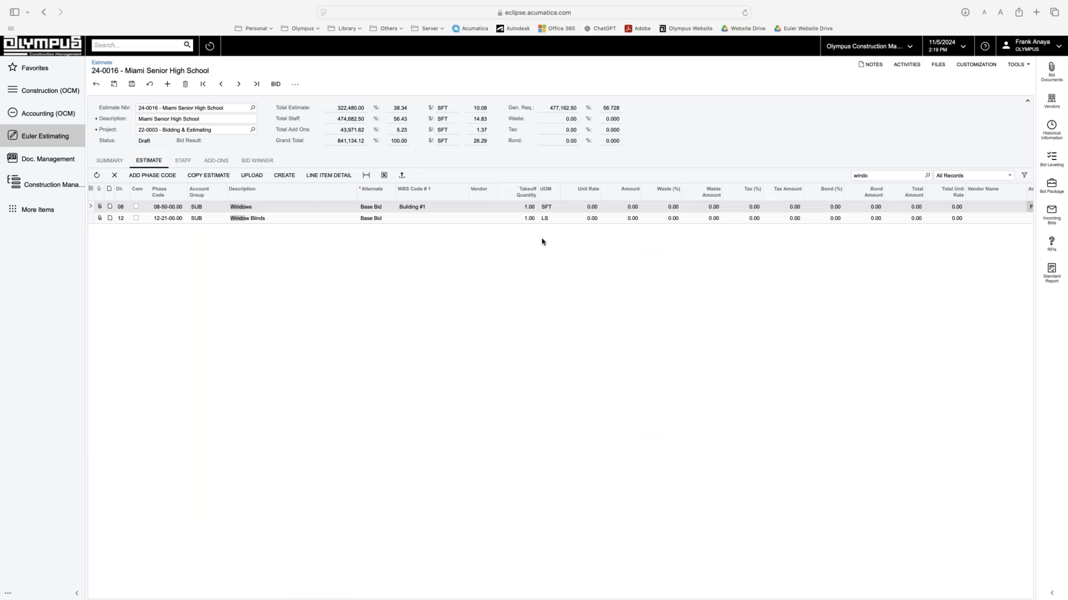
Step: Assign Glass Tech Engineering Inc from the bid leveling vendors to the Windows line, accepting the replacement of its amount
{"action": "left_click", "coordinate": [493, 206]}
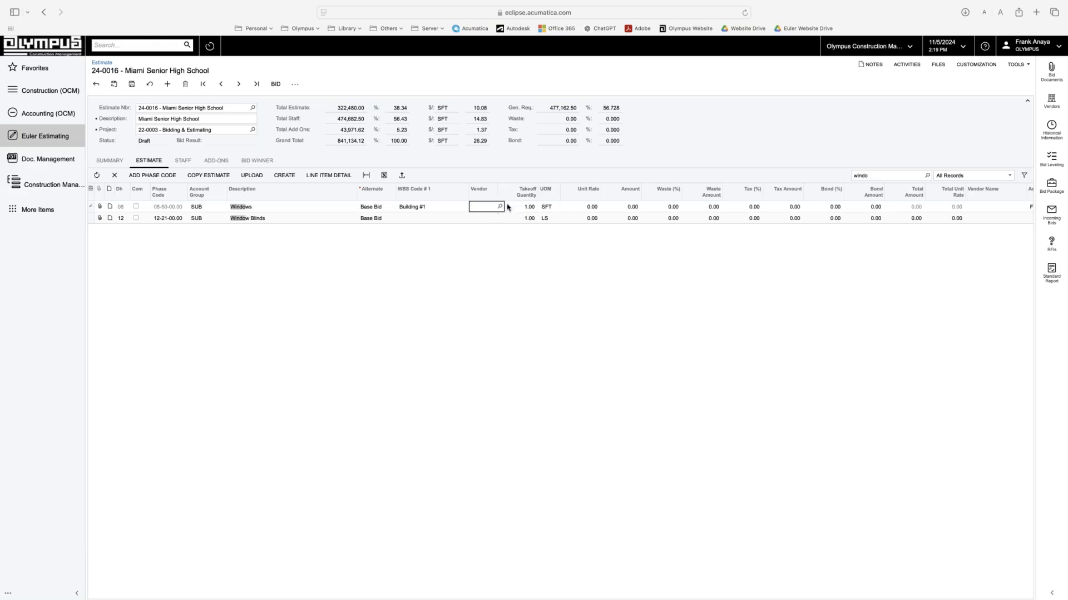
{"action": "left_click", "coordinate": [499, 208]}
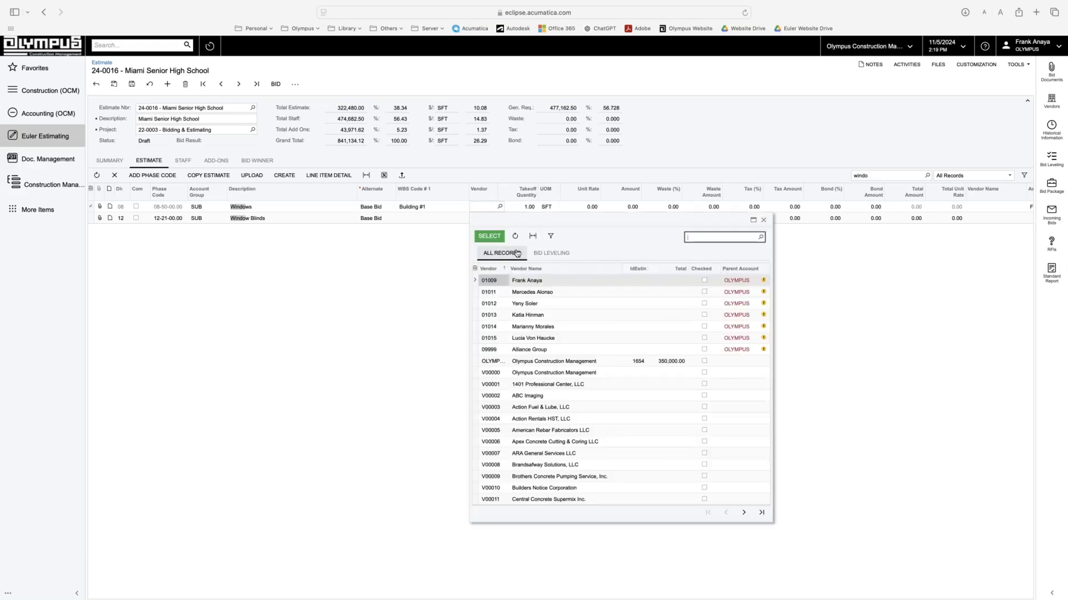
{"action": "left_click", "coordinate": [744, 512]}
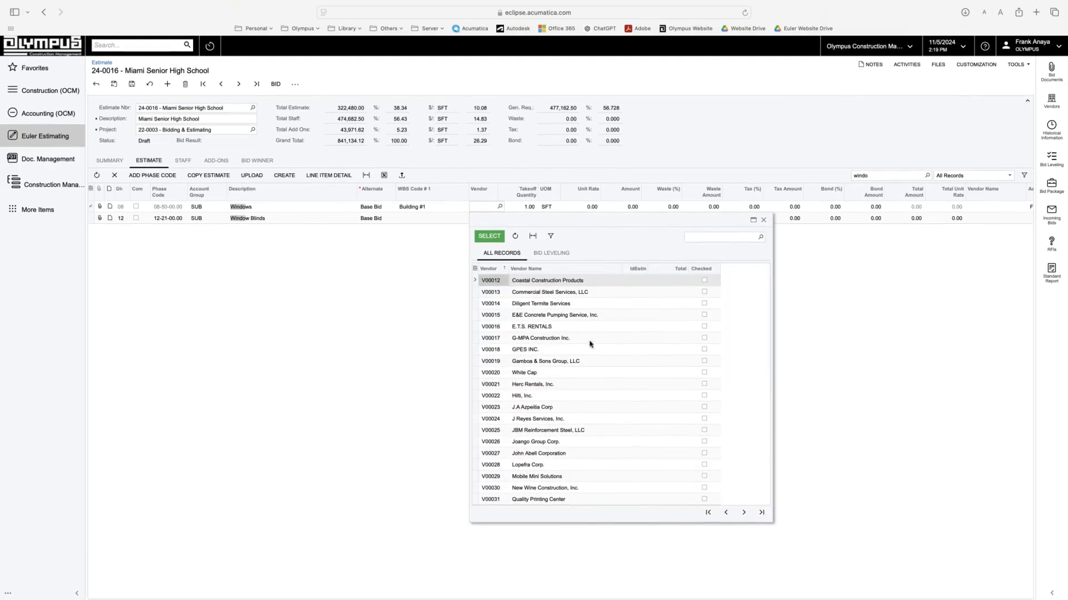
{"action": "left_click", "coordinate": [559, 256]}
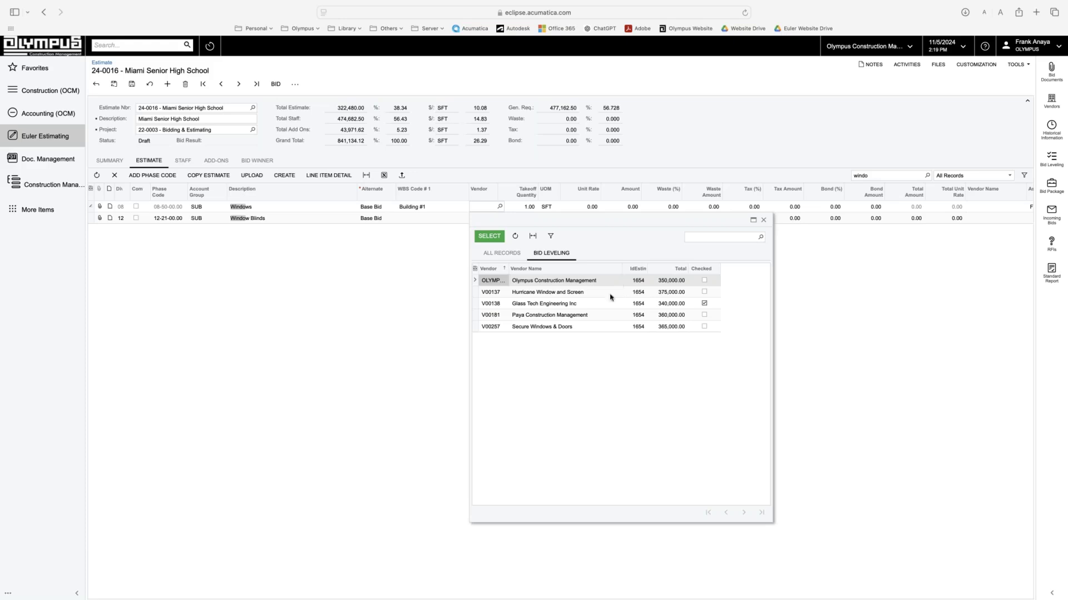
{"action": "left_click", "coordinate": [600, 306]}
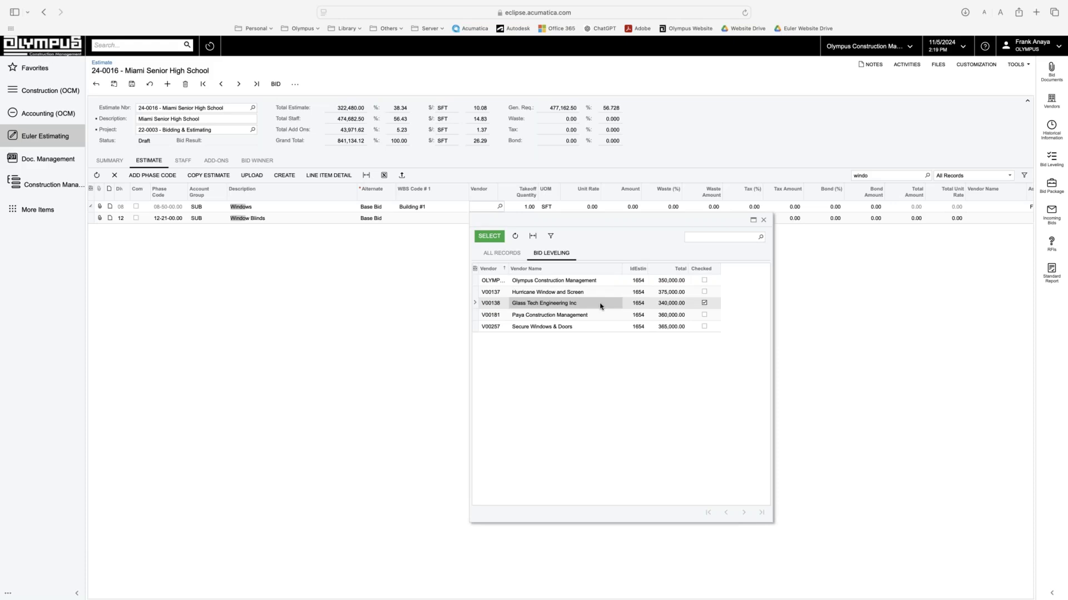
{"action": "double_click", "coordinate": [600, 306]}
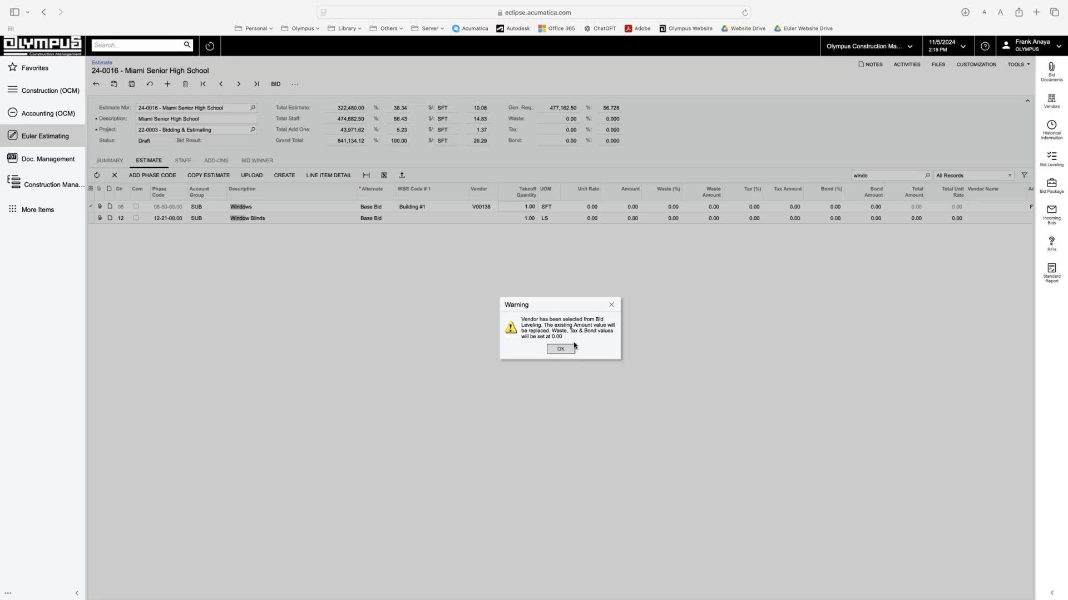
{"action": "left_click", "coordinate": [560, 349]}
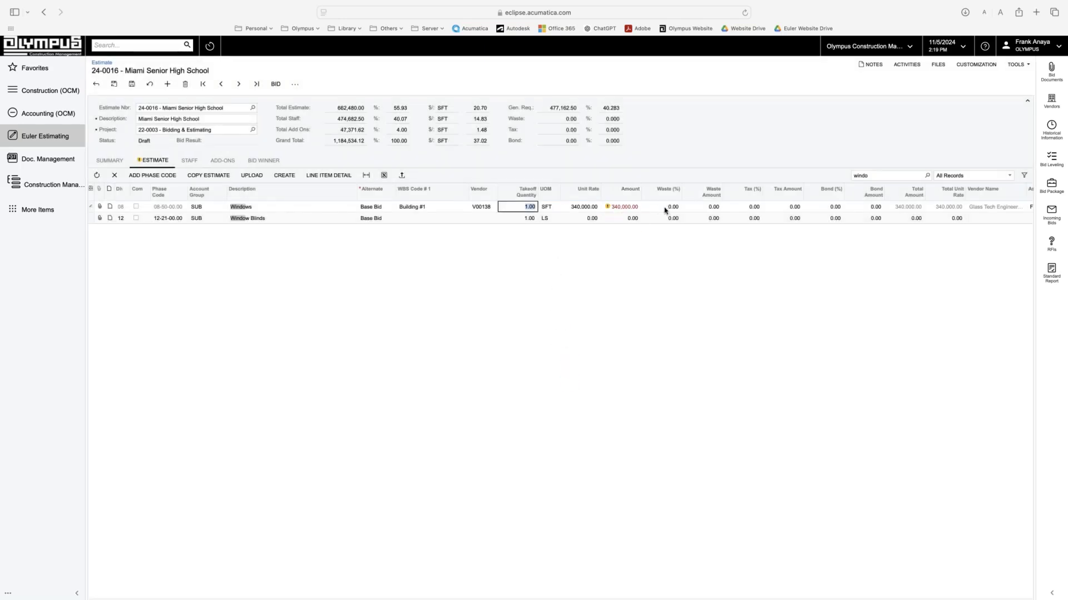
Step: Set the bond percentage of the Windows line to 2 and check its bond amount
{"action": "scroll", "coordinate": [664, 210], "scroll_direction": "right", "scroll_amount": 3}
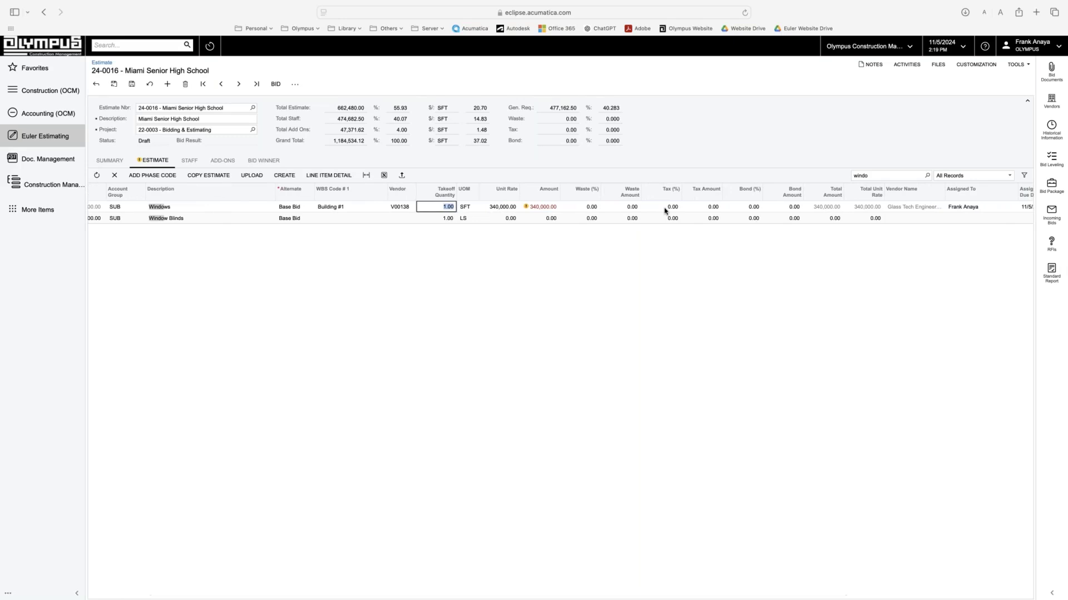
{"action": "left_click", "coordinate": [741, 210]}
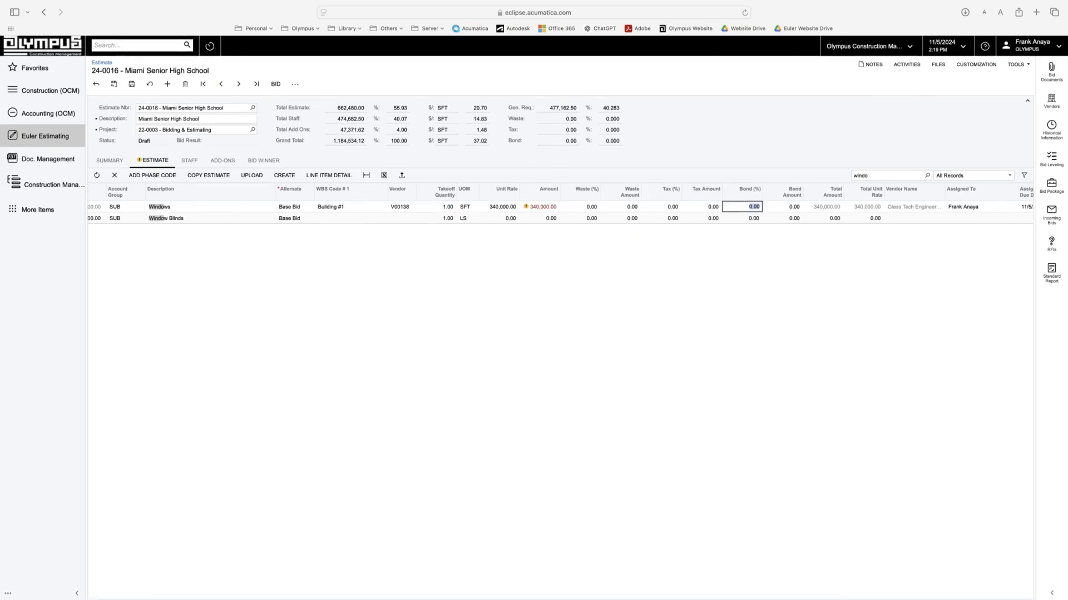
{"action": "type", "text": "2"}
{"action": "key", "text": "Tab"}
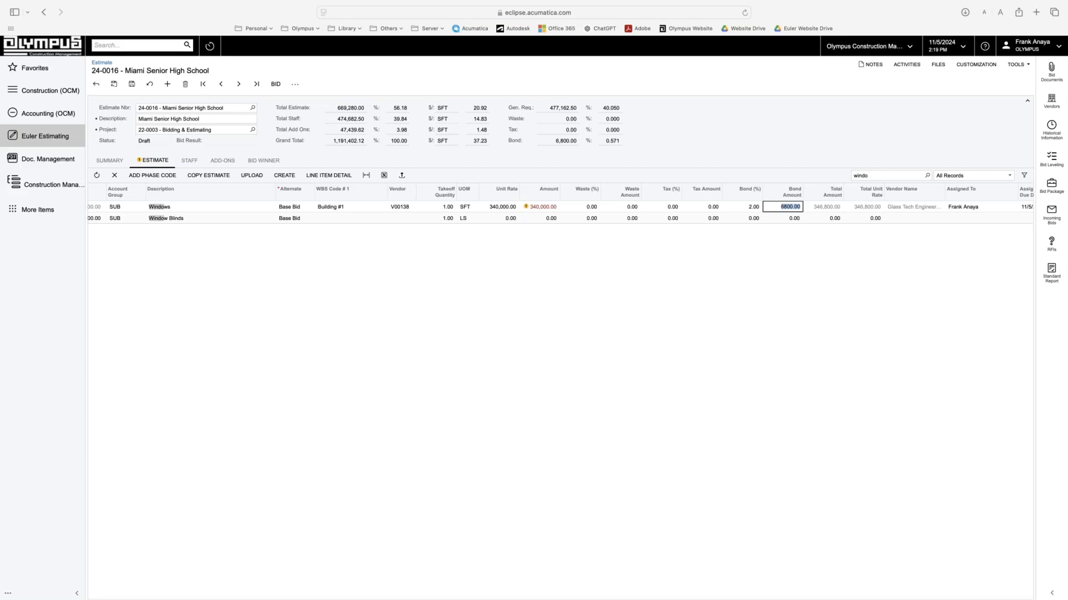
{"action": "left_click", "coordinate": [752, 218]}
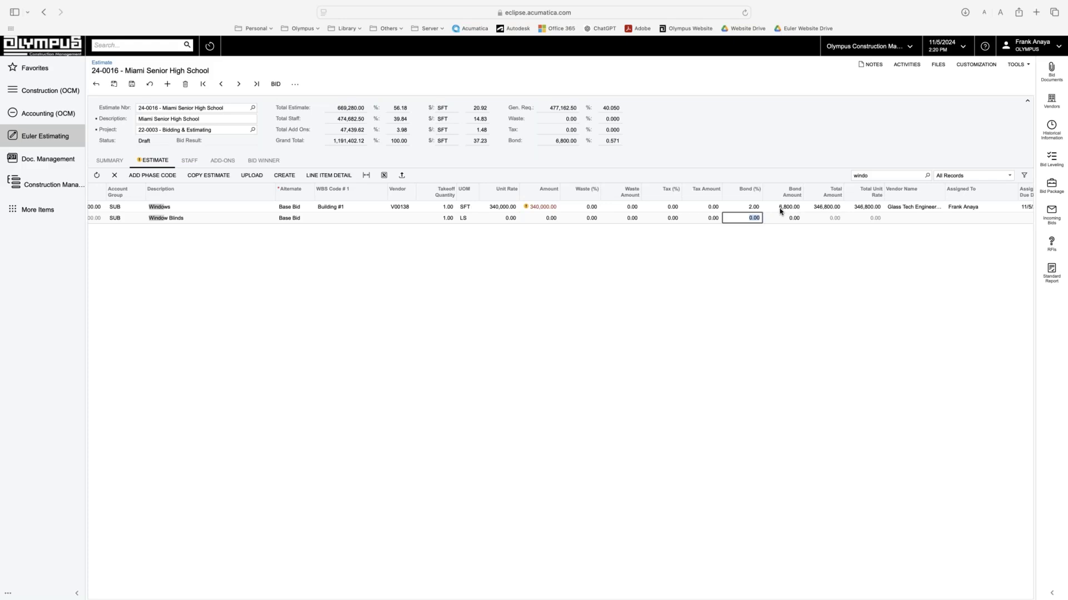
{"action": "left_click", "coordinate": [781, 207]}
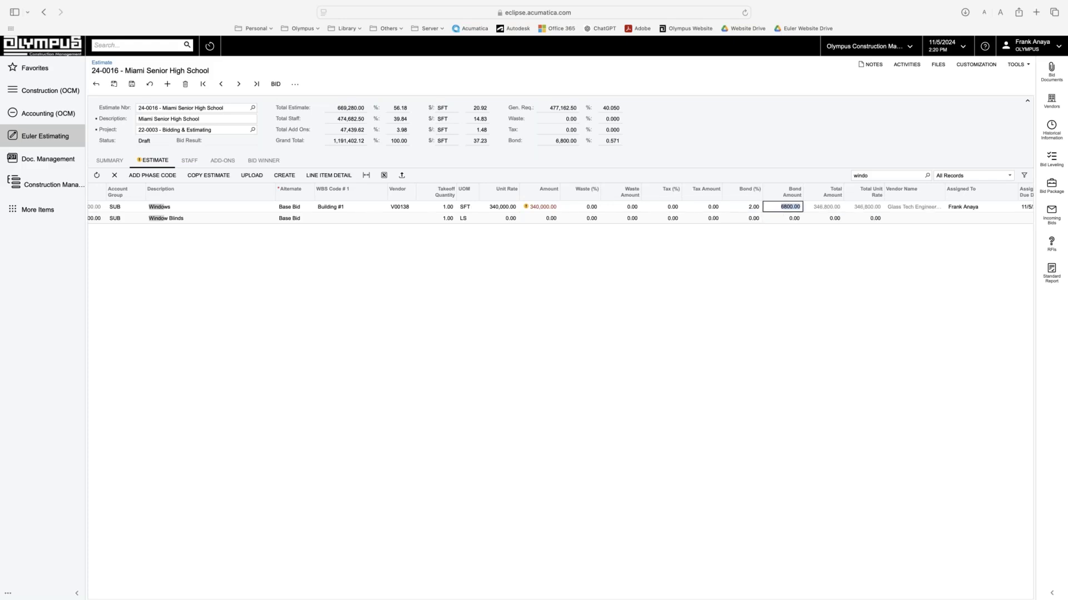
Step: Set the bond amount of the Windows line to 7,000 and clear the "windo" text filter from the estimate lines
{"action": "type", "text": "7000"}
{"action": "key", "text": "Tab"}
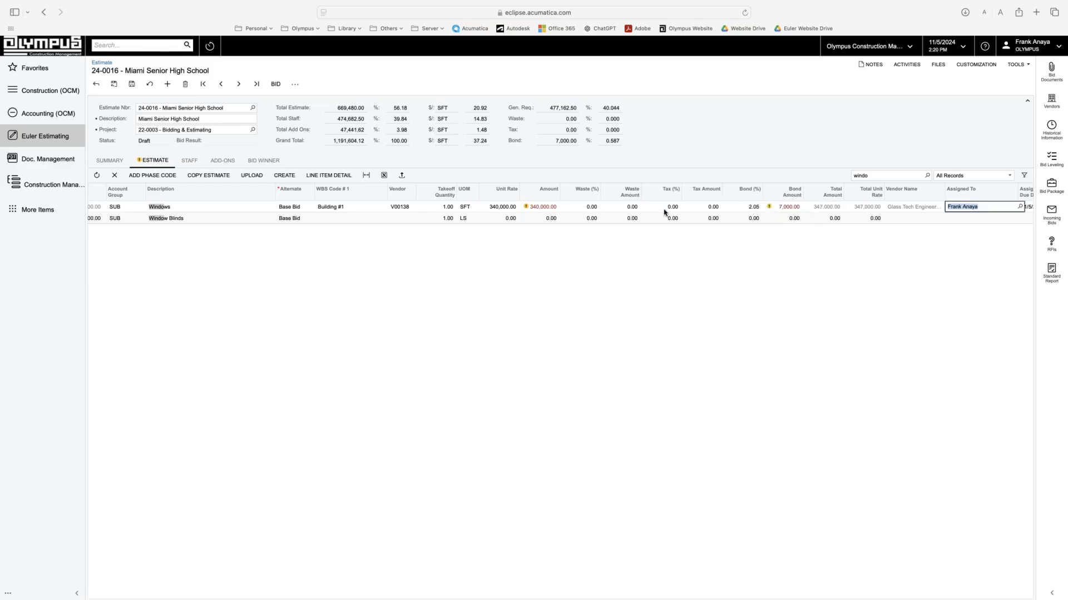
{"action": "left_click_drag", "start_coordinate": [874, 177], "coordinate": [851, 177]}
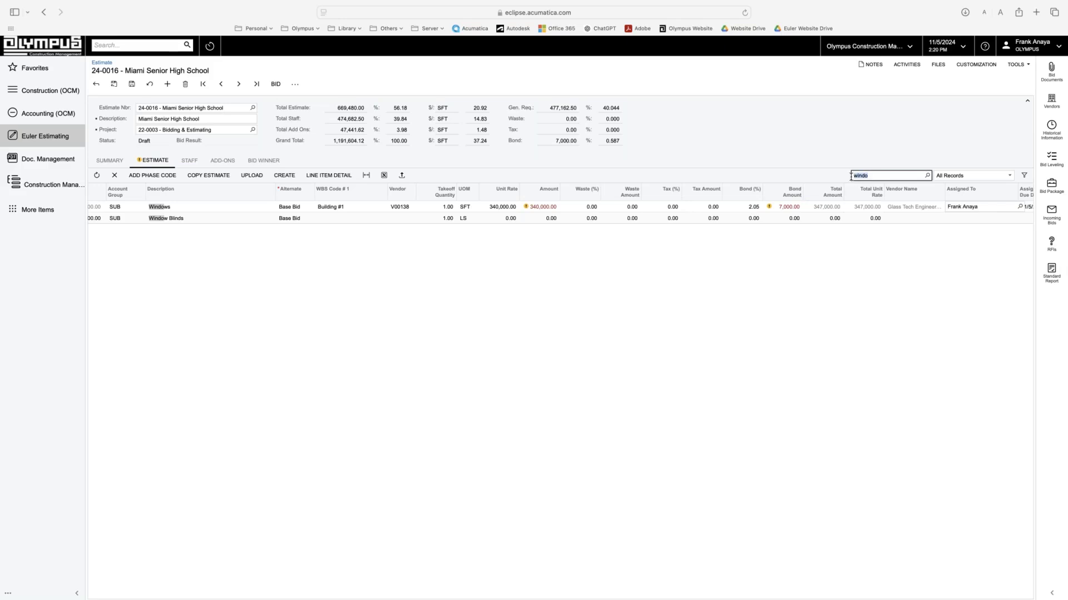
{"action": "key", "text": "BackSpace"}
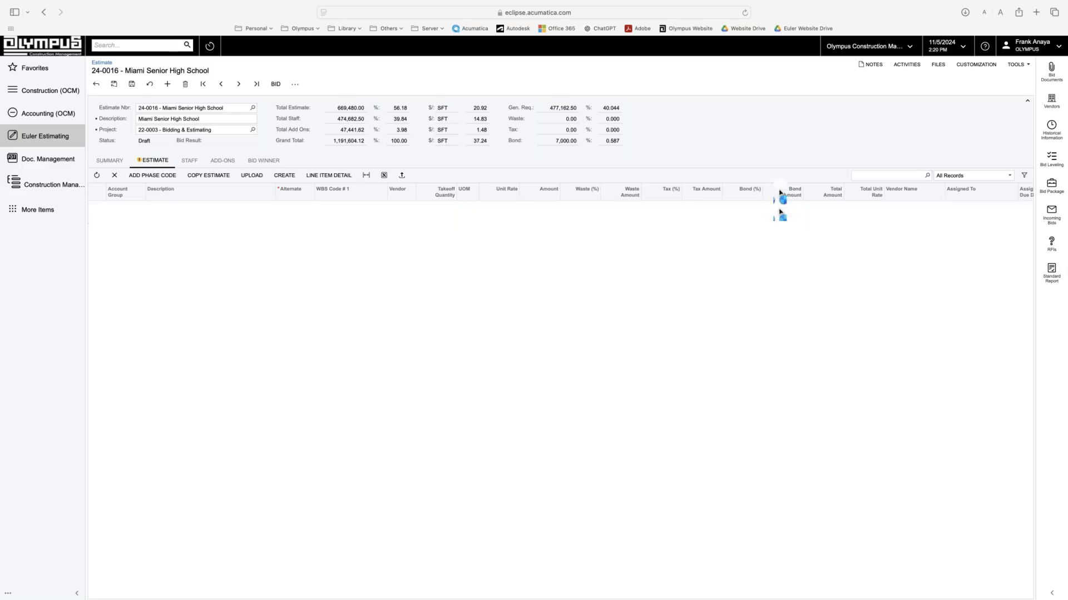
Step: View the estimate lines through the saved Alternates, Base Bid and Empty Line Items filters, one after another
{"action": "left_click", "coordinate": [1000, 177]}
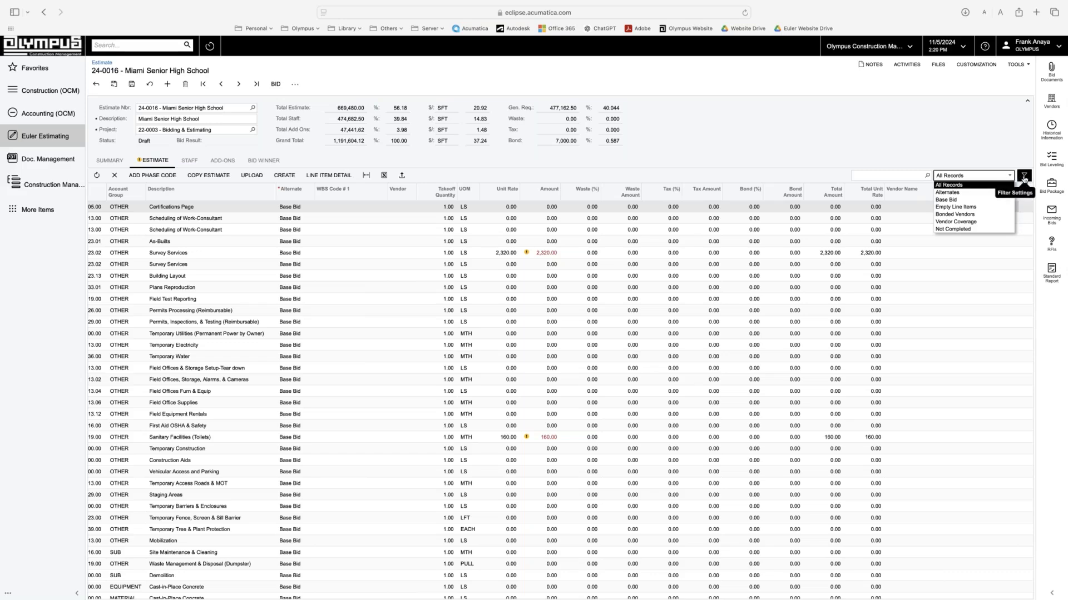
{"action": "scroll", "coordinate": [725, 294], "scroll_direction": "left", "scroll_amount": 3}
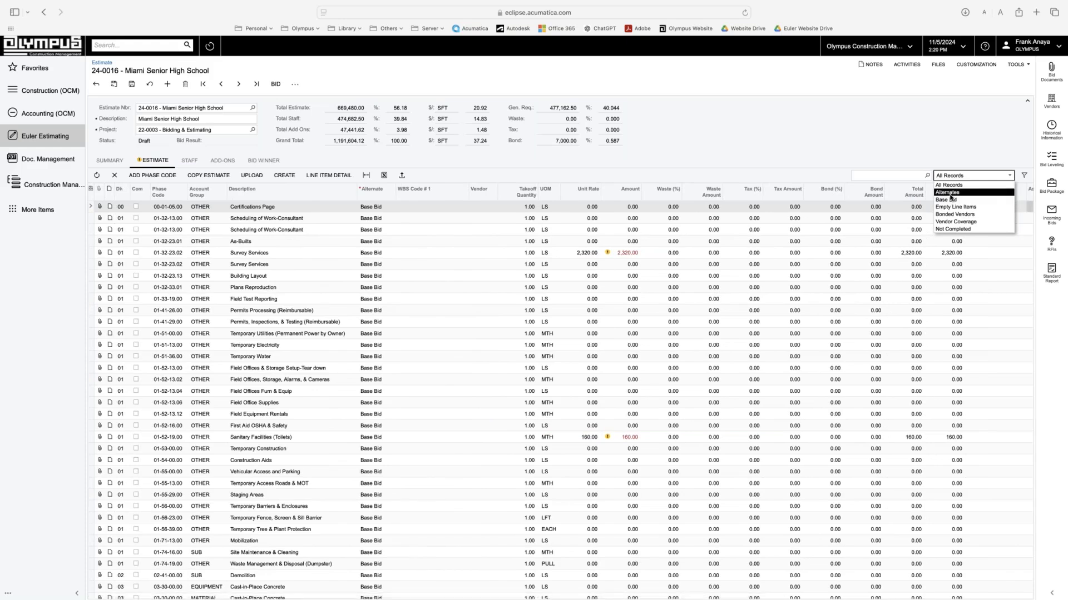
{"action": "left_click", "coordinate": [951, 193]}
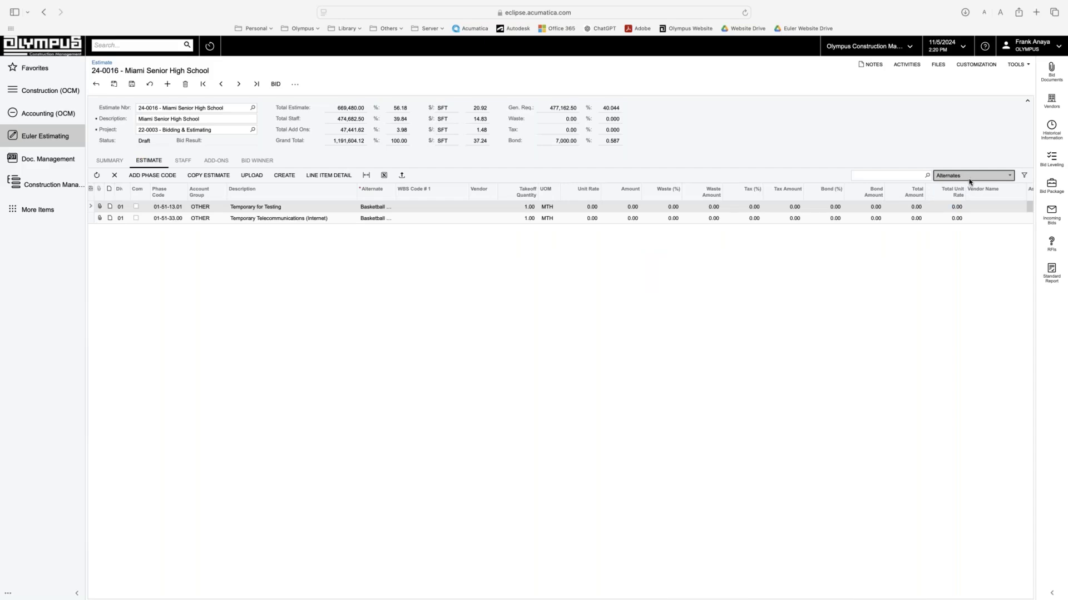
{"action": "left_click", "coordinate": [971, 177]}
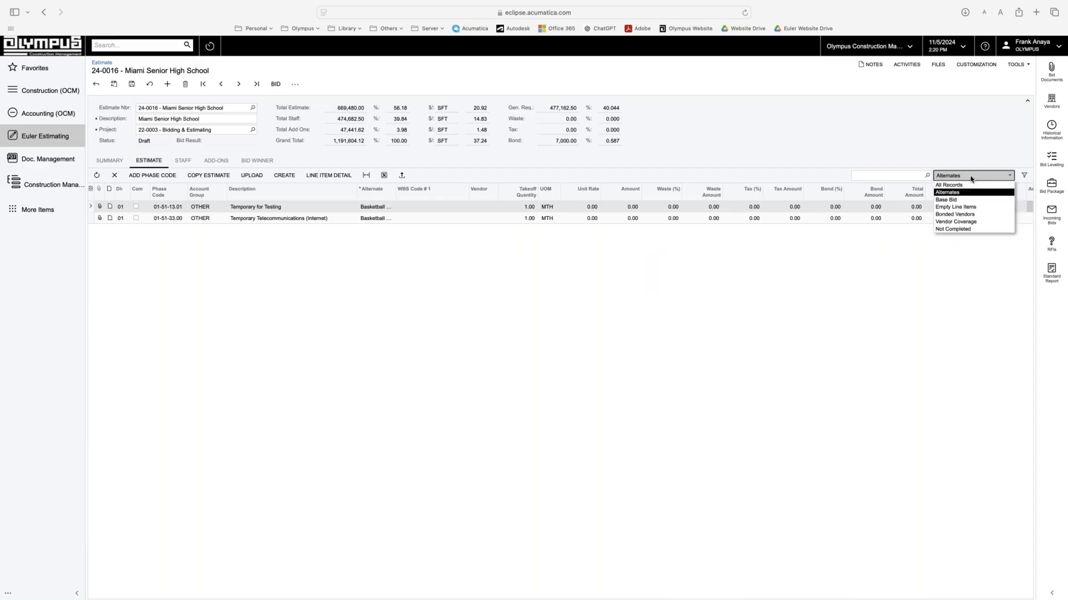
{"action": "left_click", "coordinate": [966, 209]}
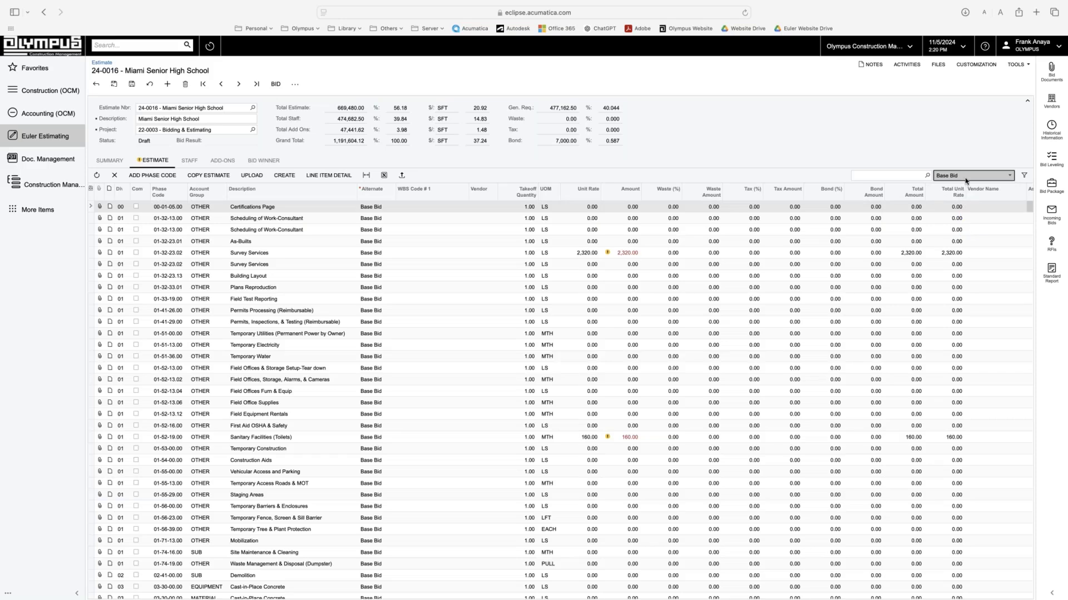
{"action": "left_click", "coordinate": [968, 179]}
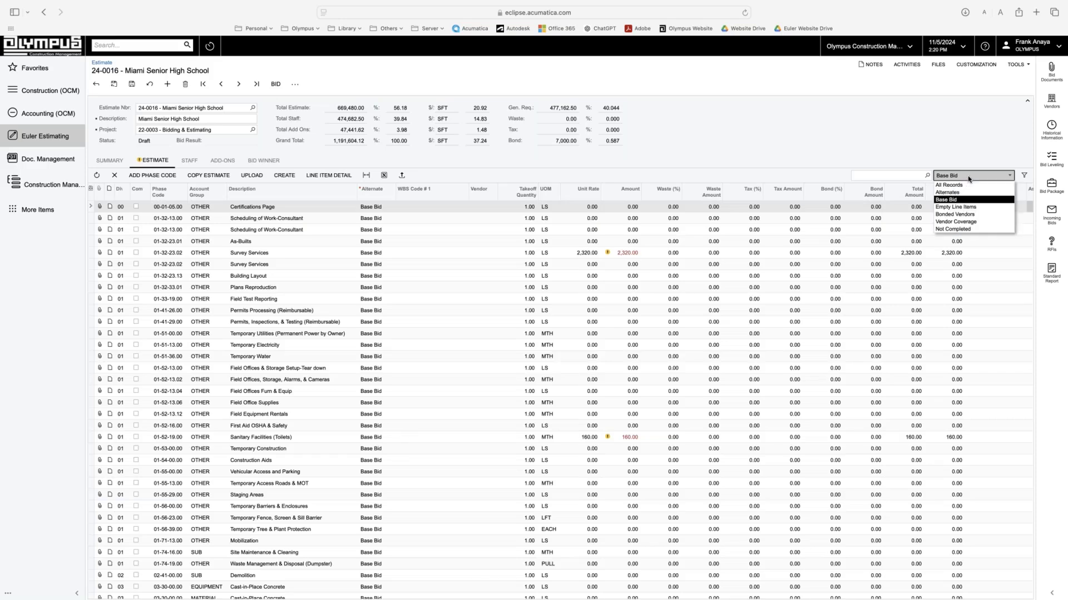
{"action": "left_click", "coordinate": [967, 208]}
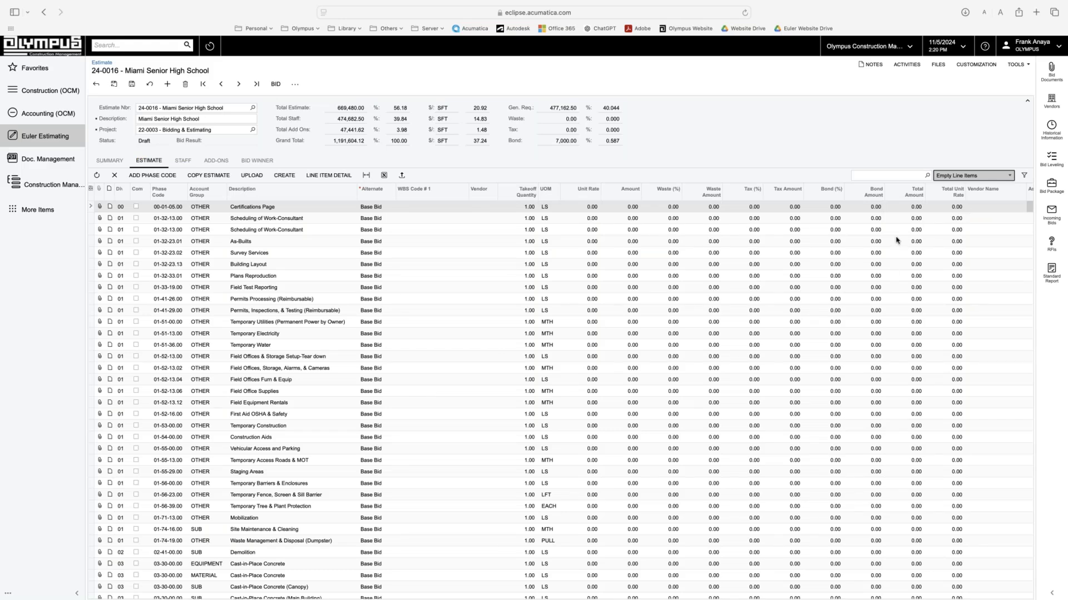
Step: Show only the Bonded Vendors lines and reset the bond percentage of the Windows line to 0
{"action": "left_click", "coordinate": [981, 179]}
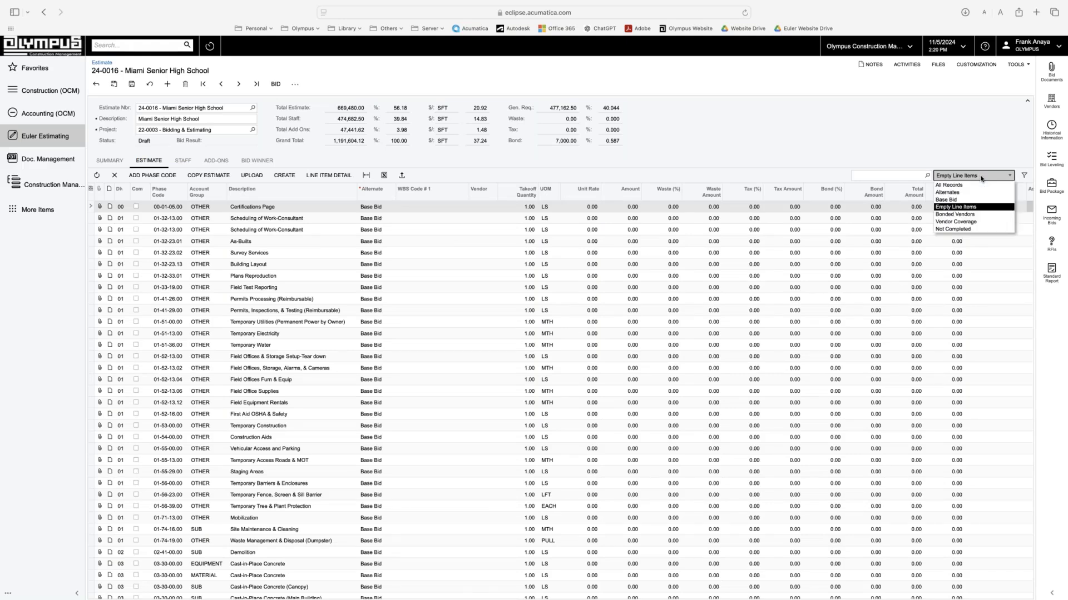
{"action": "left_click", "coordinate": [976, 215]}
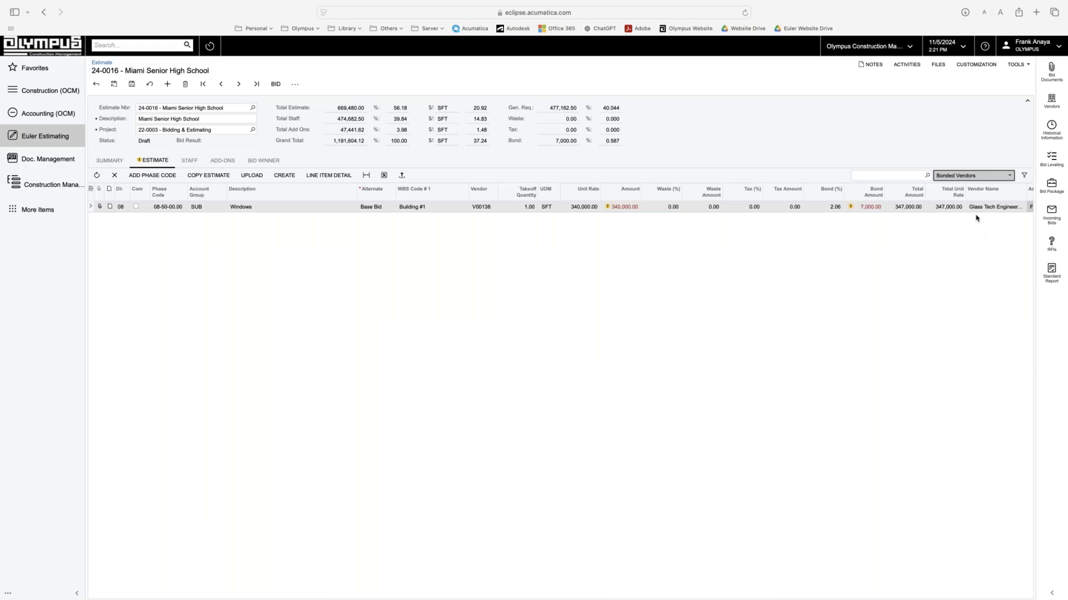
{"action": "left_click", "coordinate": [834, 207]}
{"action": "key", "text": "BackSpace"}
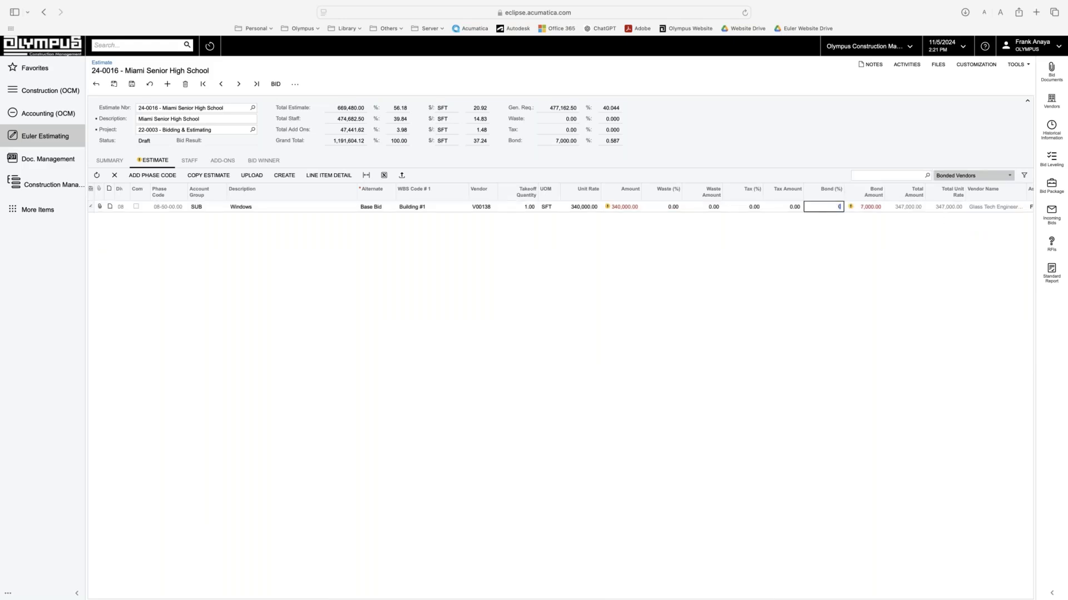
{"action": "key", "text": "Tab"}
{"action": "left_click", "coordinate": [827, 208]}
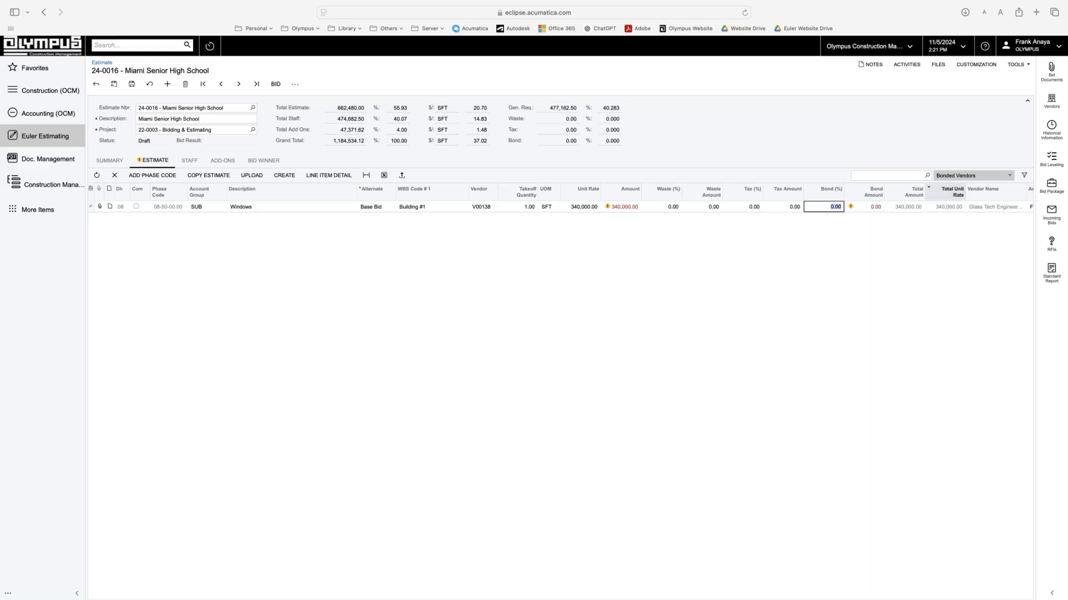
Step: Filter the estimate lines by Vendor Coverage, followed by the Not Completed filter
{"action": "left_click", "coordinate": [993, 176]}
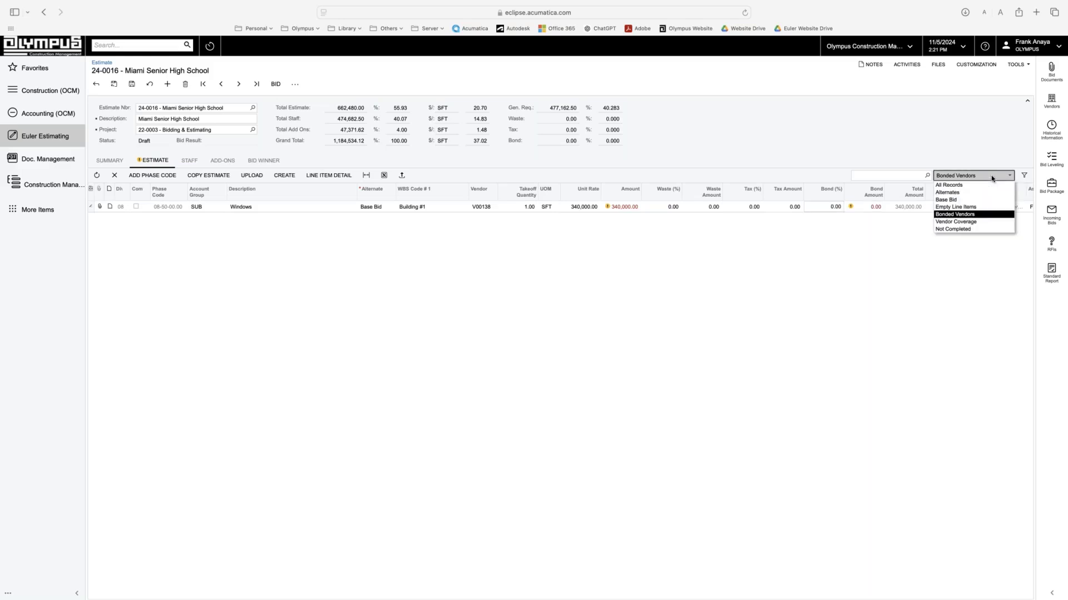
{"action": "left_click", "coordinate": [961, 222]}
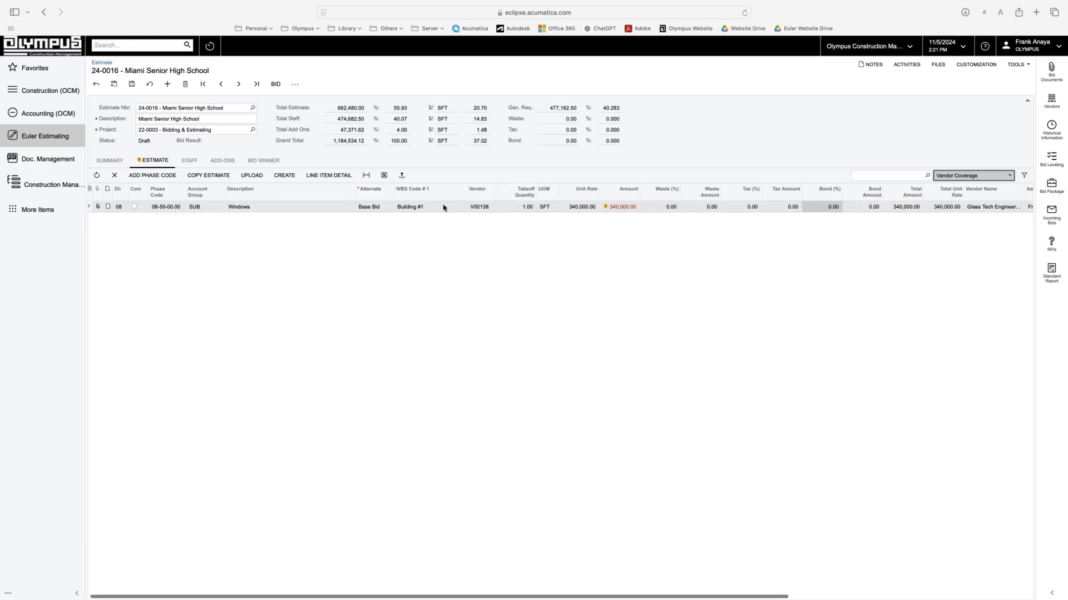
{"action": "left_click", "coordinate": [954, 176]}
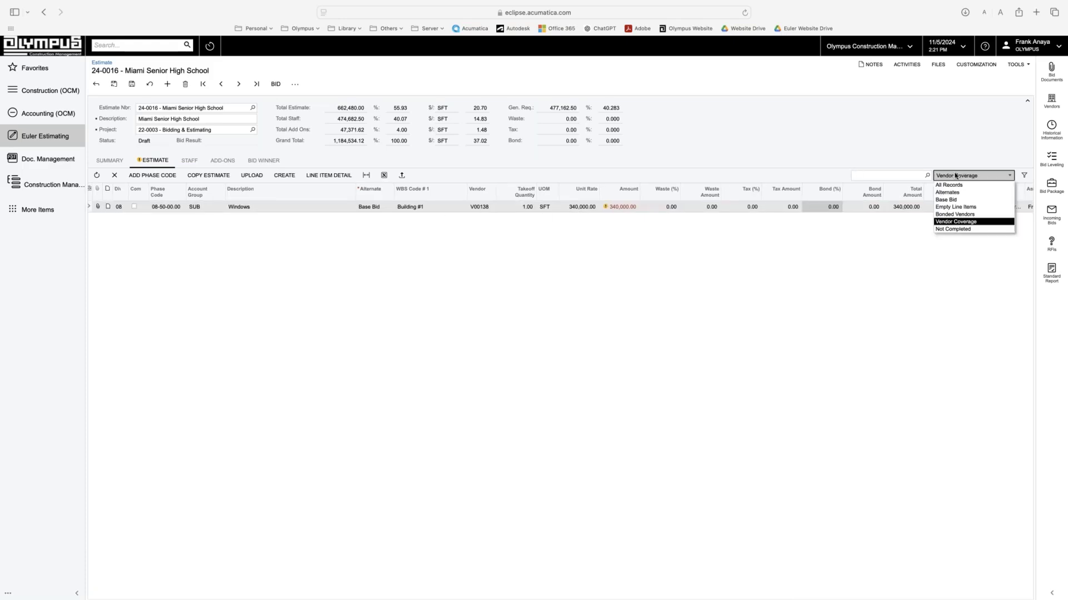
{"action": "left_click", "coordinate": [947, 229]}
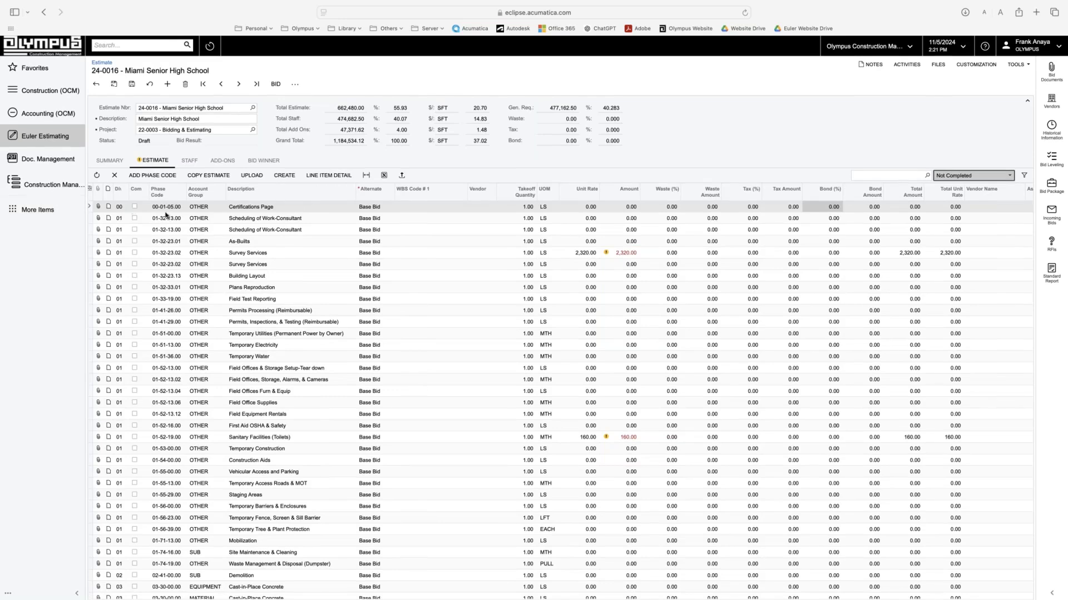
Step: Mark the first nine lines, from Certifications Page through Field Test Reporting, as completed and save the estimate
{"action": "left_click", "coordinate": [134, 207]}
{"action": "left_click", "coordinate": [134, 217]}
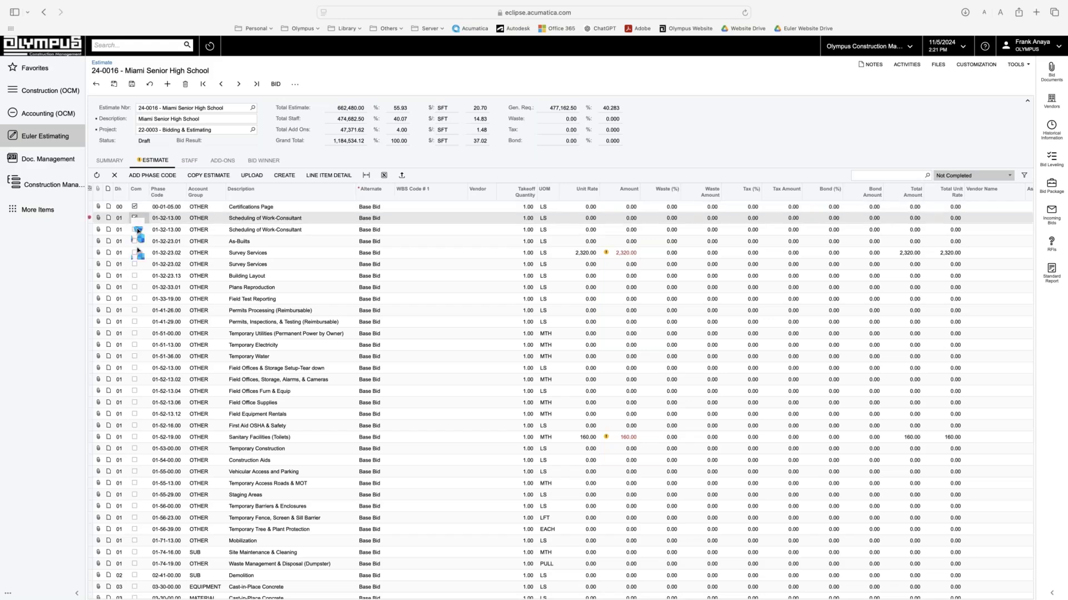
{"action": "left_click", "coordinate": [134, 230]}
{"action": "left_click", "coordinate": [134, 241]}
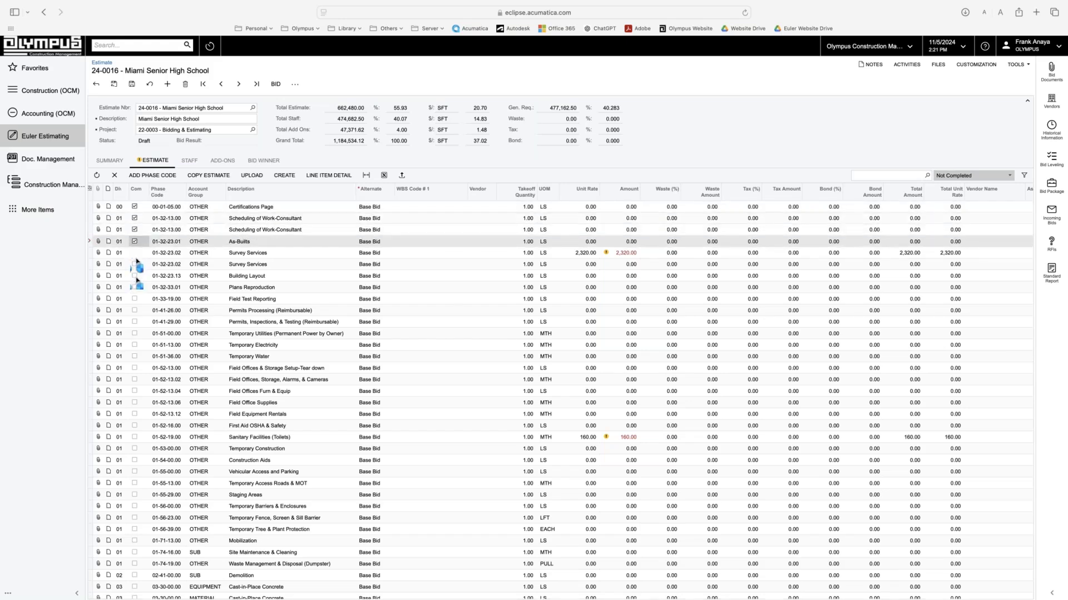
{"action": "left_click", "coordinate": [134, 253]}
{"action": "left_click", "coordinate": [134, 264]}
{"action": "left_click", "coordinate": [134, 276]}
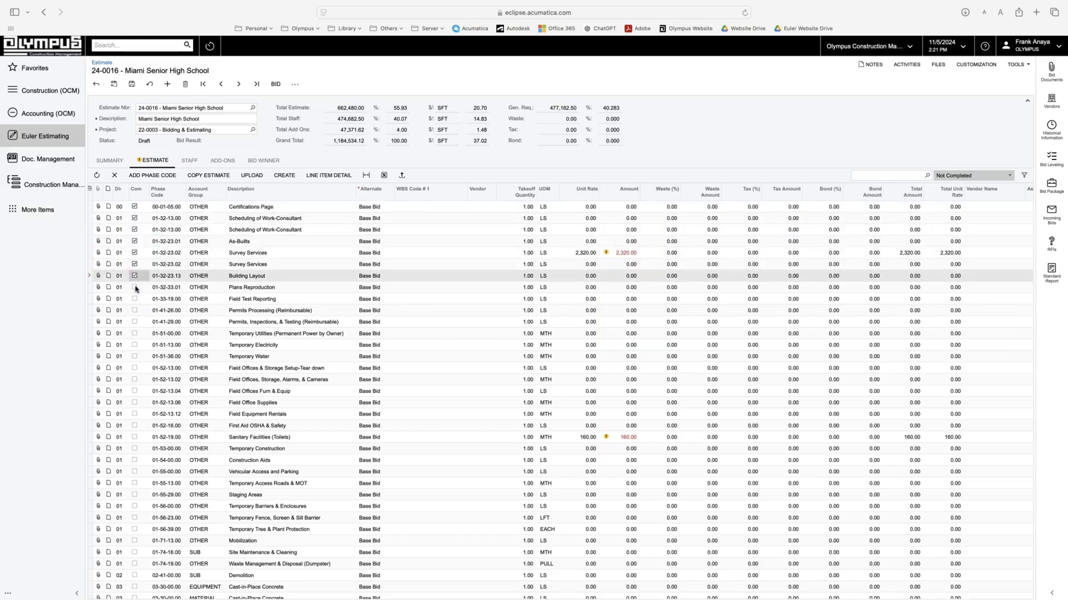
{"action": "left_click", "coordinate": [134, 287]}
{"action": "left_click", "coordinate": [134, 298]}
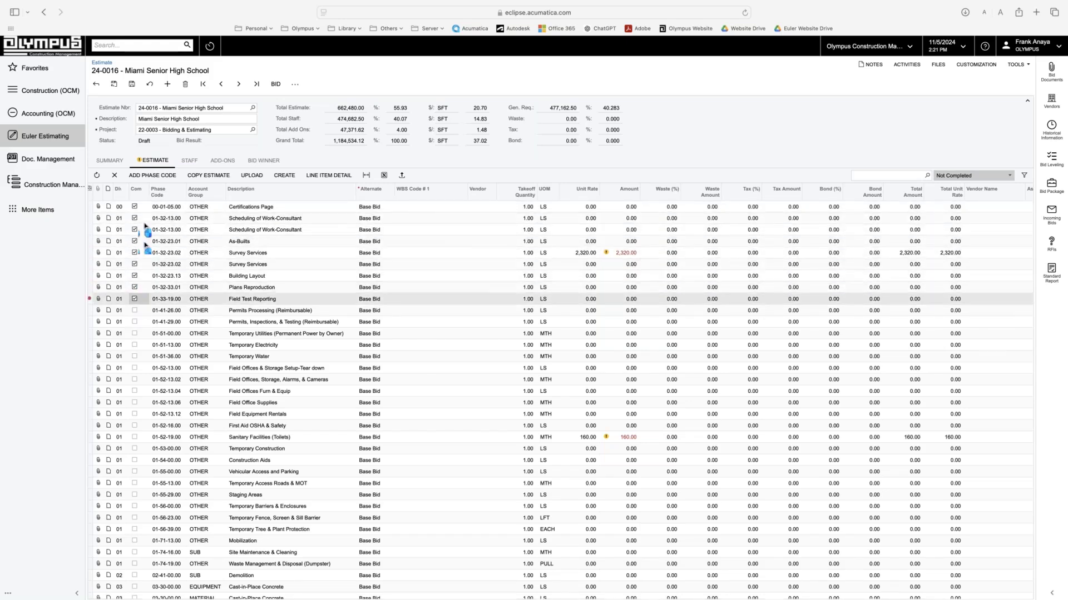
{"action": "left_click", "coordinate": [132, 84]}
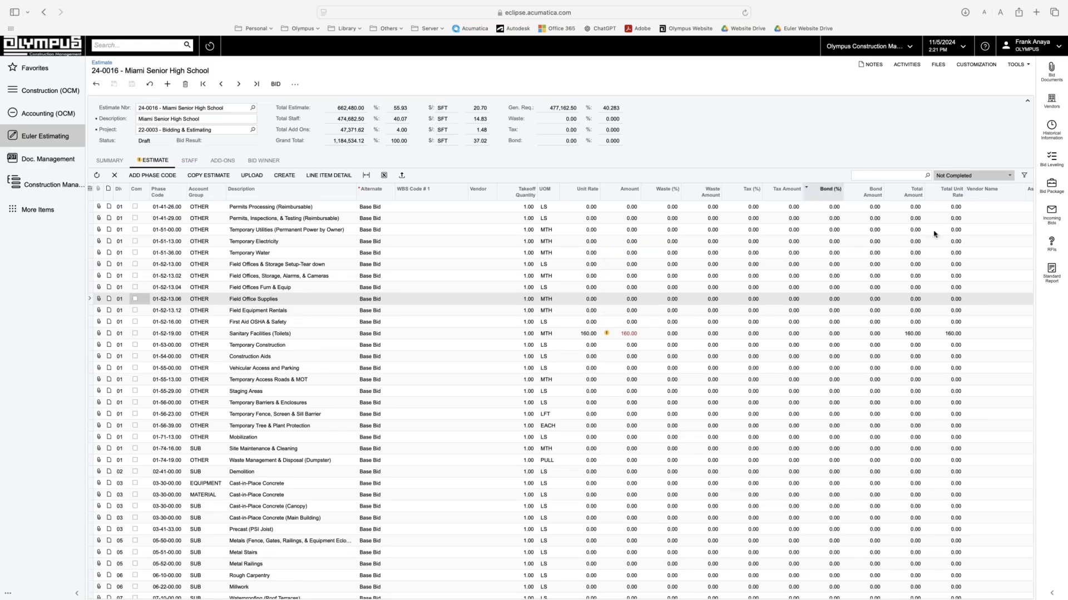
Step: In the estimate's staff list, set the Superintendent to 36 months in the project and 5 days per week
{"action": "left_click", "coordinate": [192, 162]}
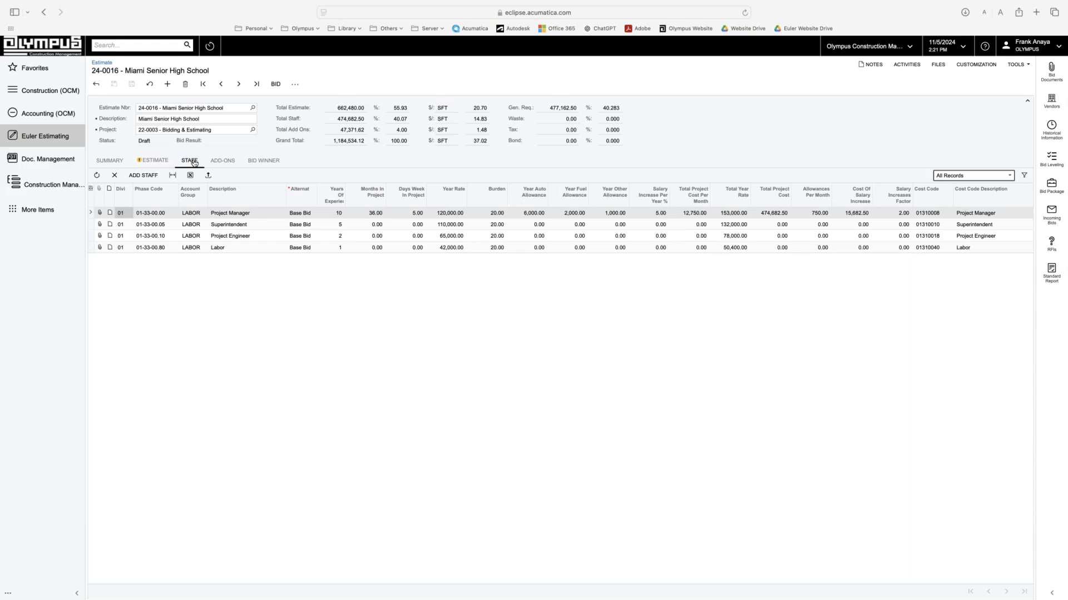
{"action": "left_click", "coordinate": [375, 227]}
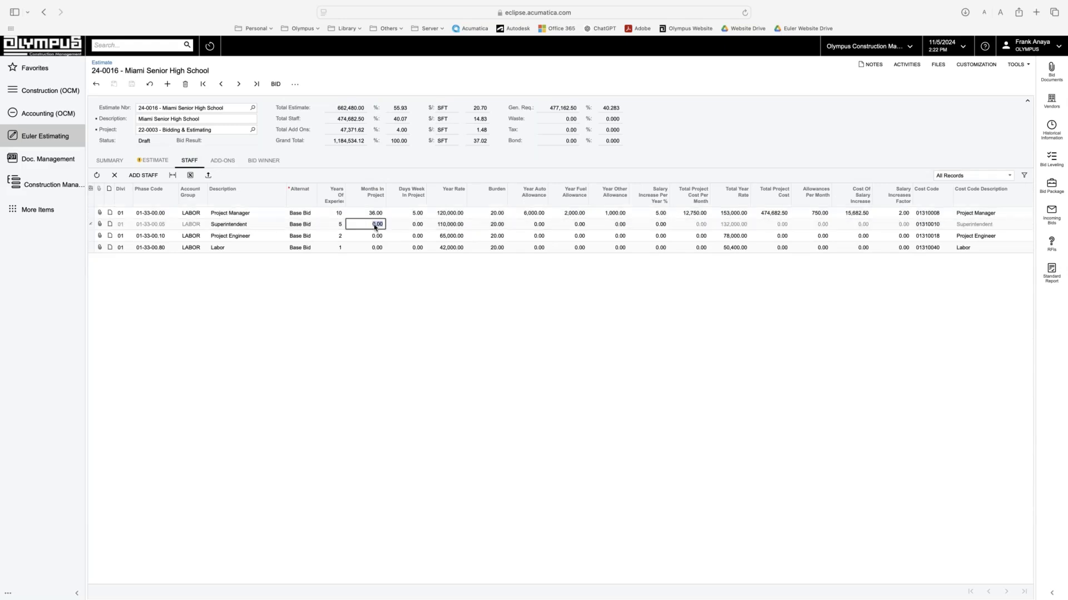
{"action": "type", "text": "36"}
{"action": "left_click", "coordinate": [412, 228]}
{"action": "type", "text": "5"}
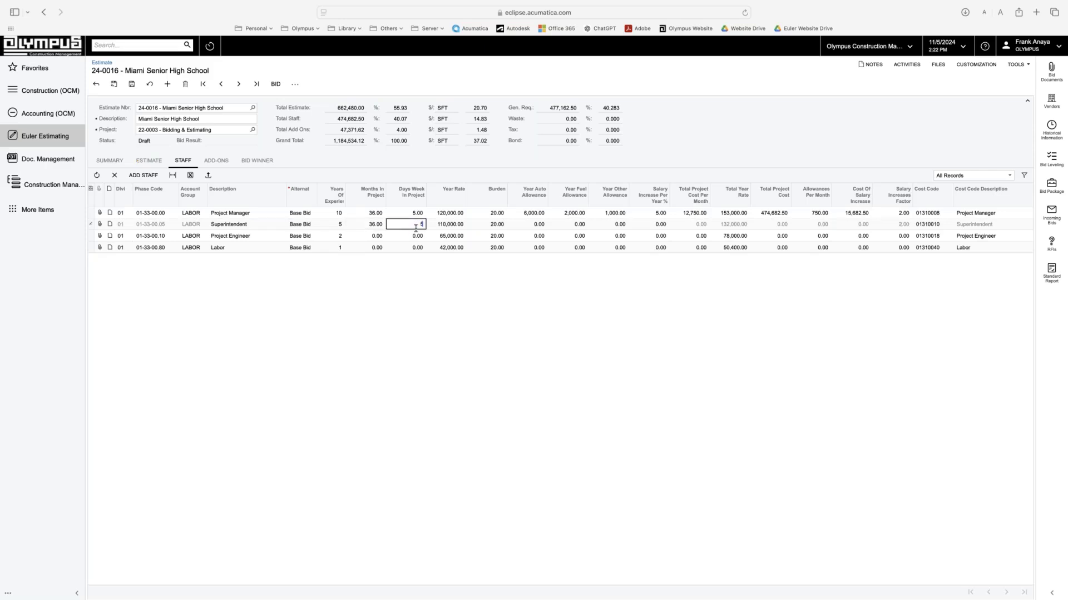
{"action": "left_click", "coordinate": [454, 232]}
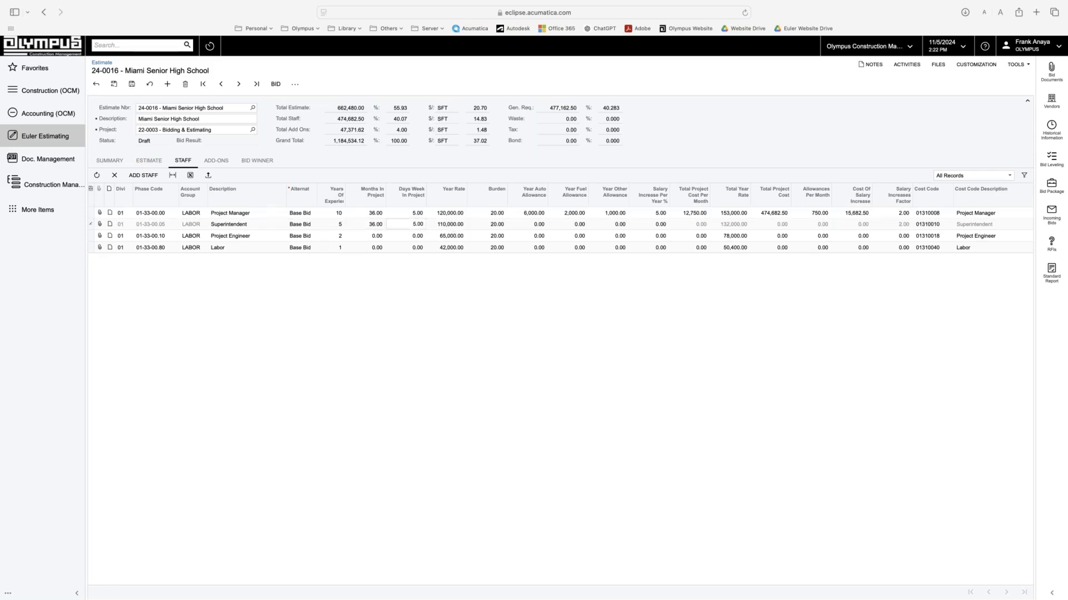
{"action": "left_click", "coordinate": [491, 228]}
Step: Give the Superintendent a yearly auto allowance of 3,000 and a yearly fuel allowance of 1,000
{"action": "left_click", "coordinate": [538, 228]}
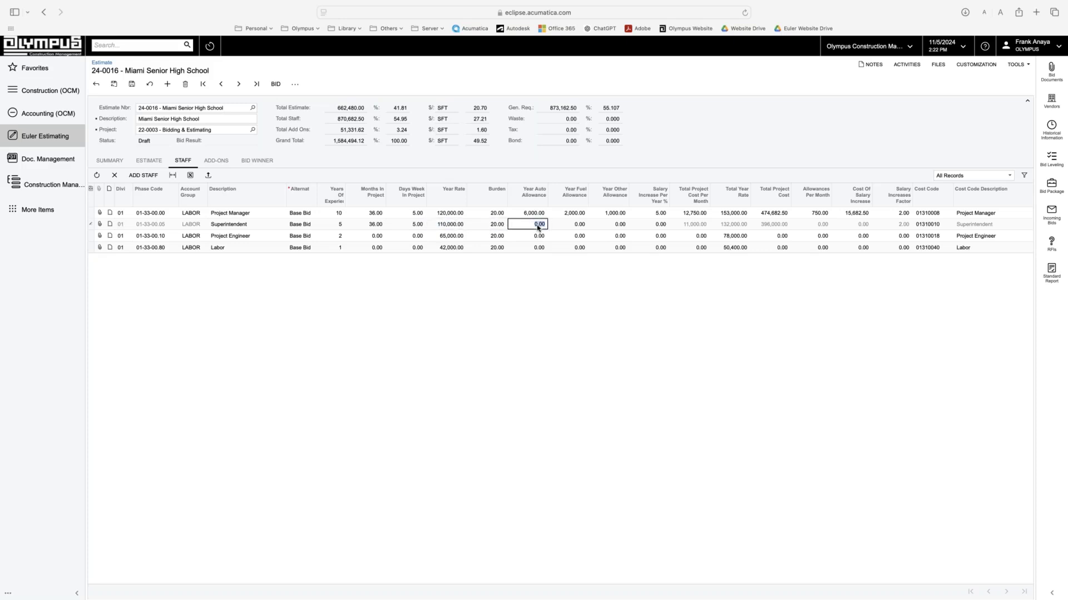
{"action": "type", "text": "3,0"}
{"action": "type", "text": "000"}
{"action": "left_click", "coordinate": [571, 223]}
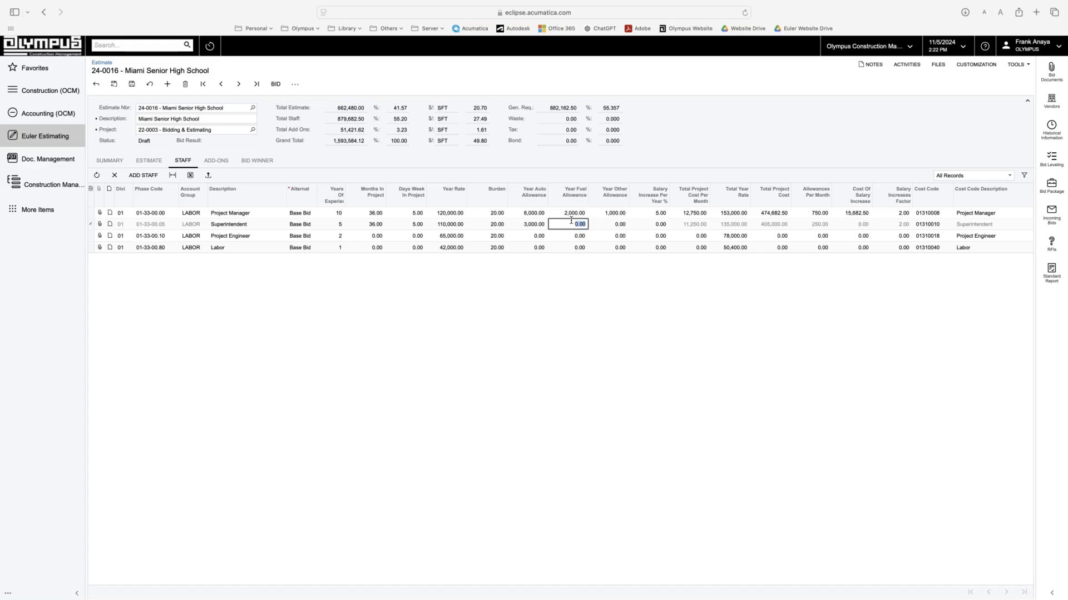
{"action": "type", "text": "10"}
{"action": "left_click", "coordinate": [625, 225]}
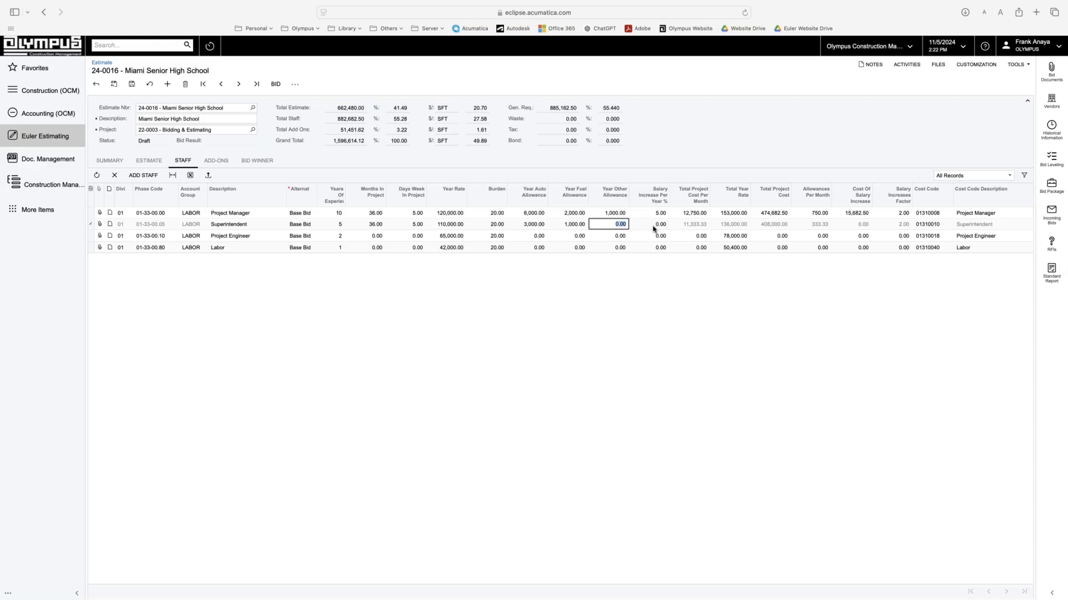
Step: Set the Superintendent's yearly salary increase to 5 percent and save the estimate
{"action": "left_click", "coordinate": [653, 227]}
{"action": "type", "text": "5"}
{"action": "key", "text": "Tab"}
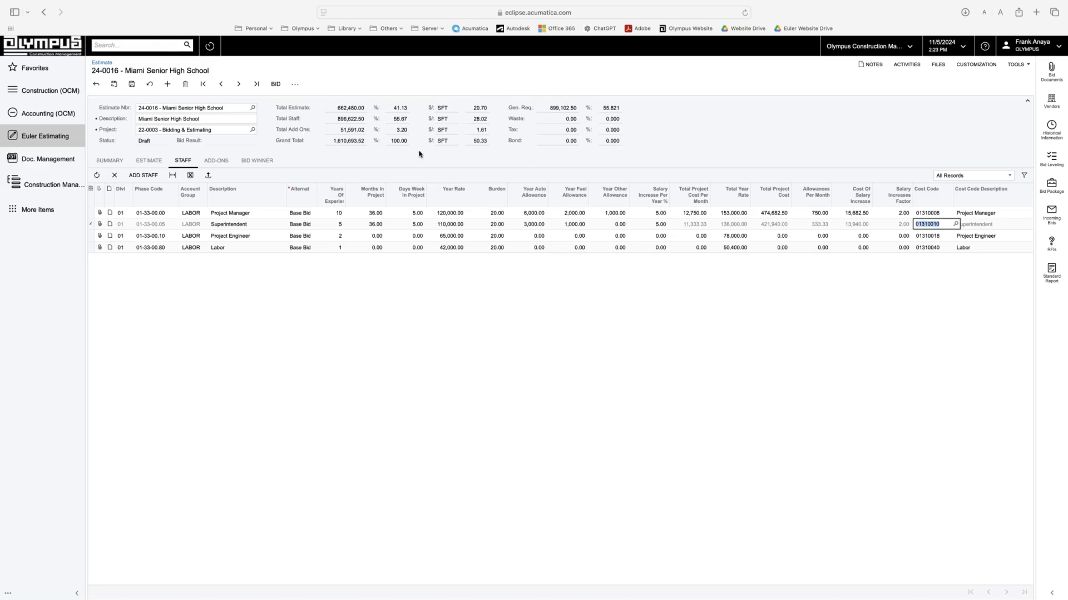
{"action": "left_click", "coordinate": [132, 84]}
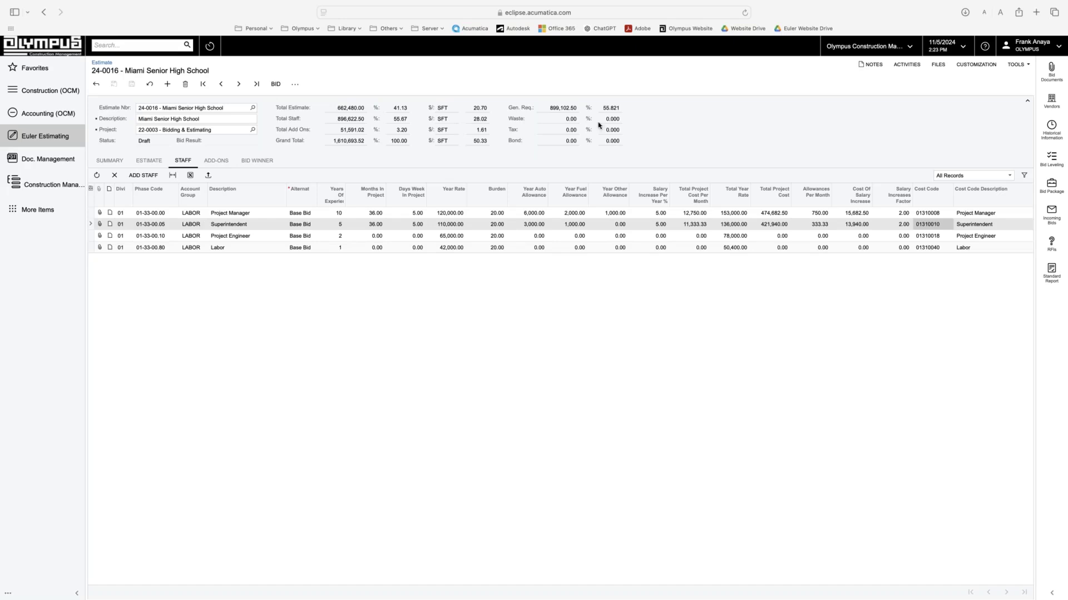
Step: In the estimate's add-ons, set the markup of the GL Insurance line that applies up to 100,000 to 10 percent
{"action": "left_click", "coordinate": [222, 165]}
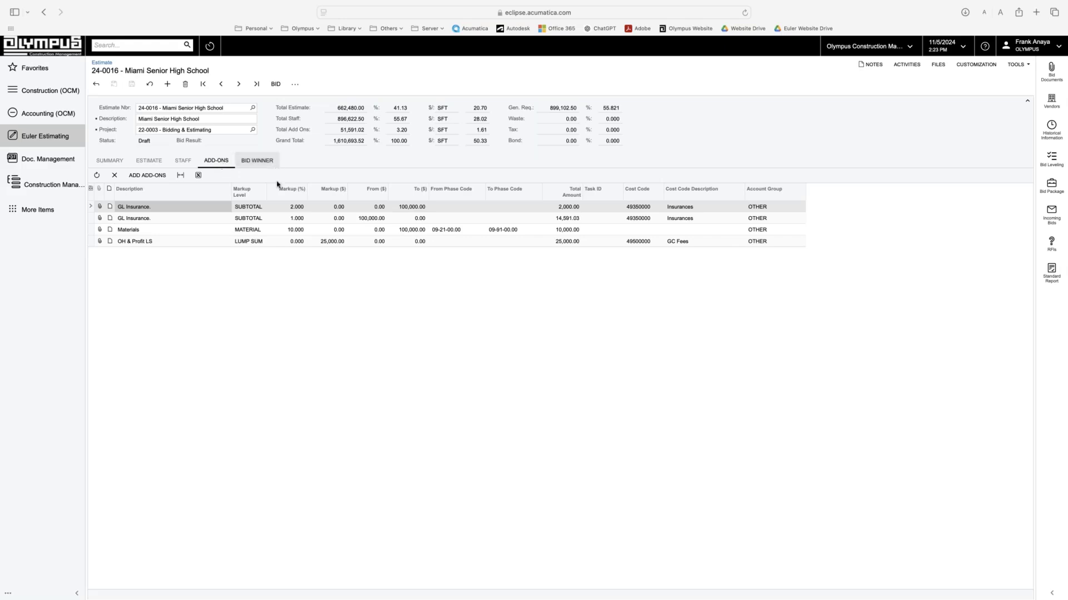
{"action": "left_click", "coordinate": [290, 207]}
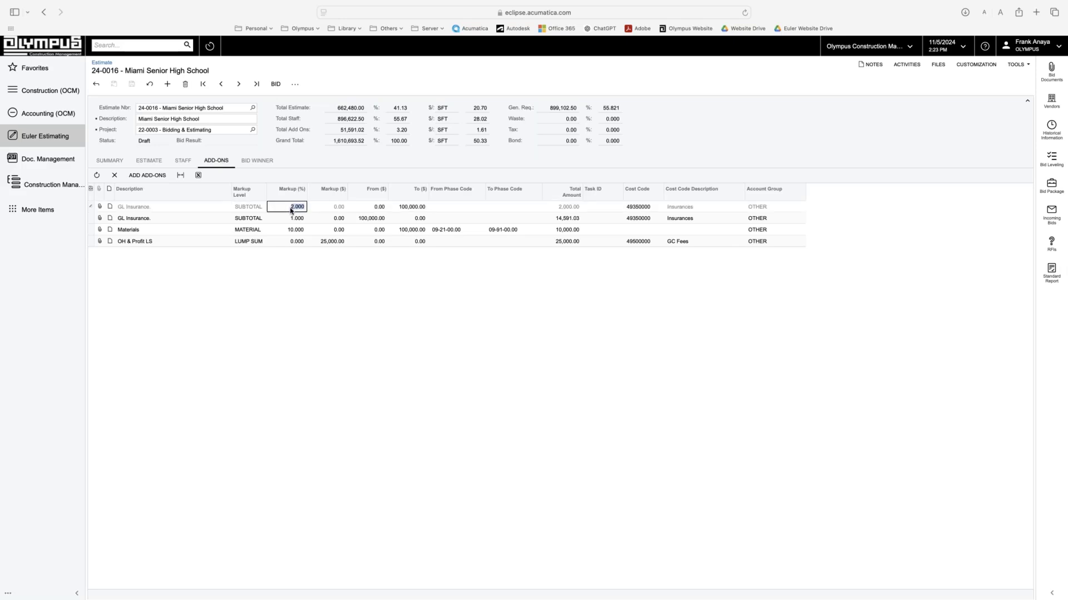
{"action": "type", "text": "10"}
{"action": "key", "text": "Tab"}
{"action": "left_click", "coordinate": [336, 218]}
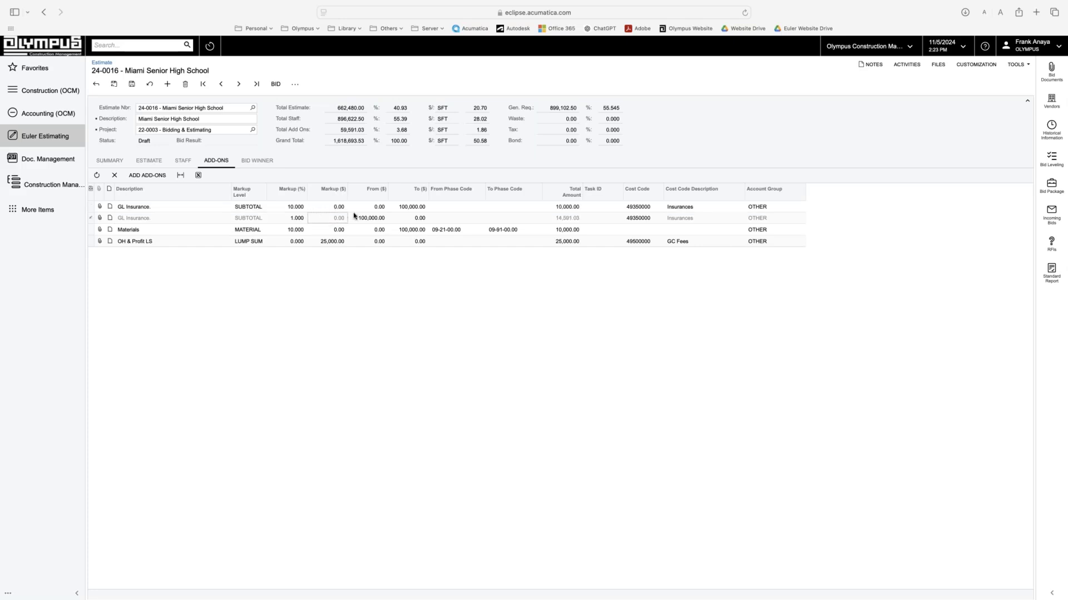
Step: Set the markup of the GL Insurance add-on line that applies from 100,000 upward to 2 percent and decline storing the password
{"action": "left_click", "coordinate": [402, 207]}
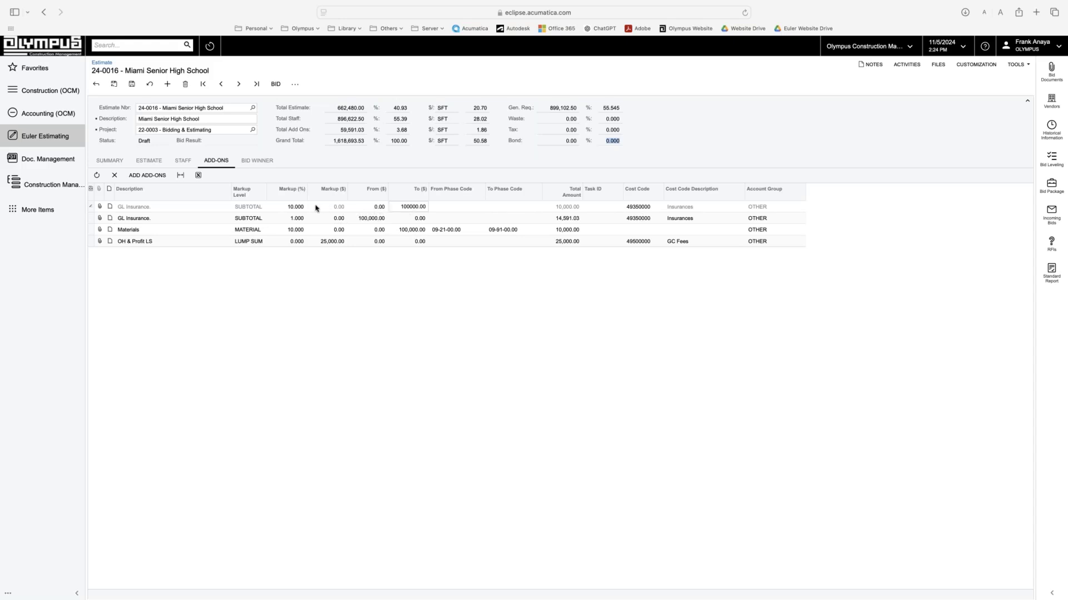
{"action": "left_click", "coordinate": [417, 218]}
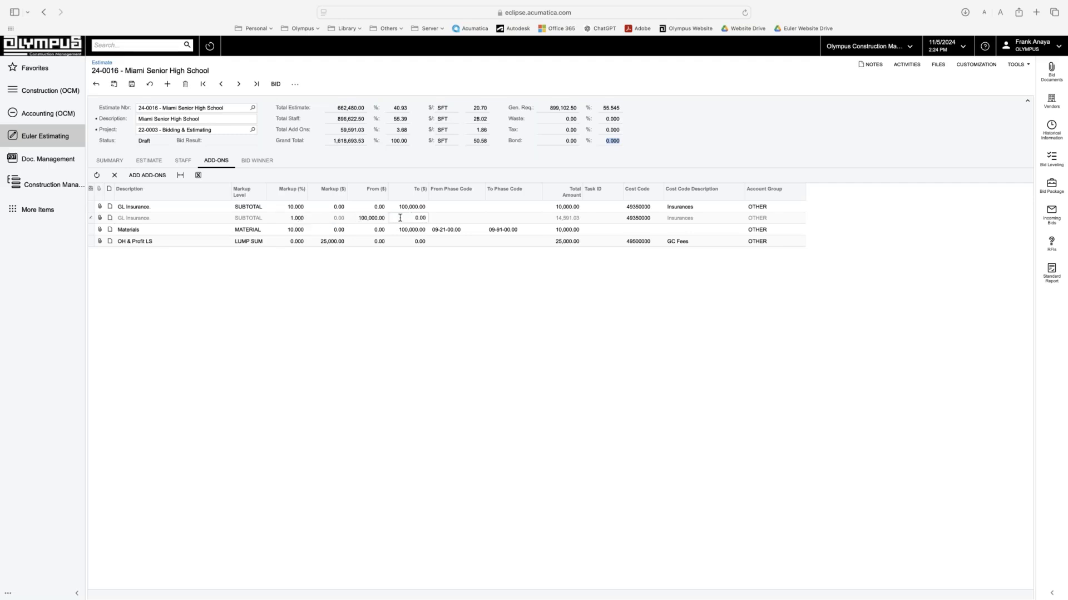
{"action": "left_click", "coordinate": [299, 219]}
{"action": "left_click", "coordinate": [280, 218]}
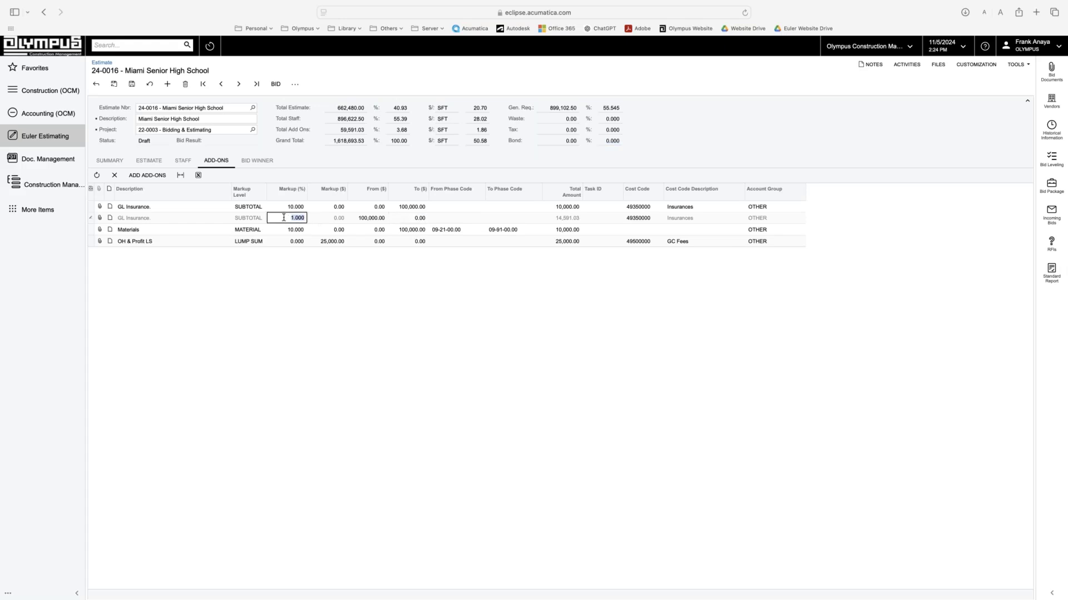
{"action": "type", "text": "2"}
{"action": "key", "text": "Tab"}
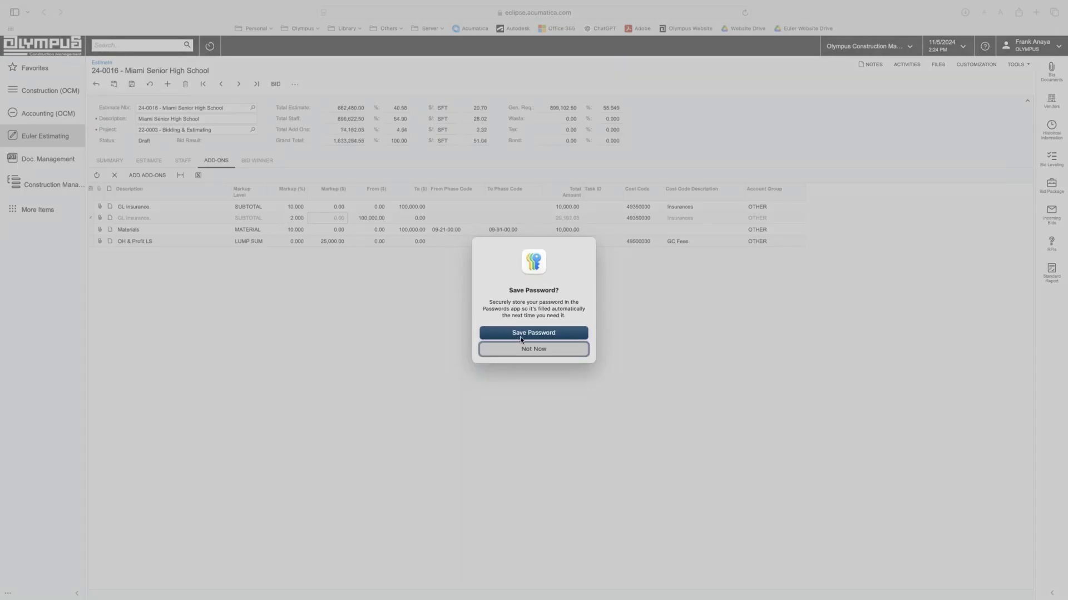
{"action": "left_click", "coordinate": [532, 348]}
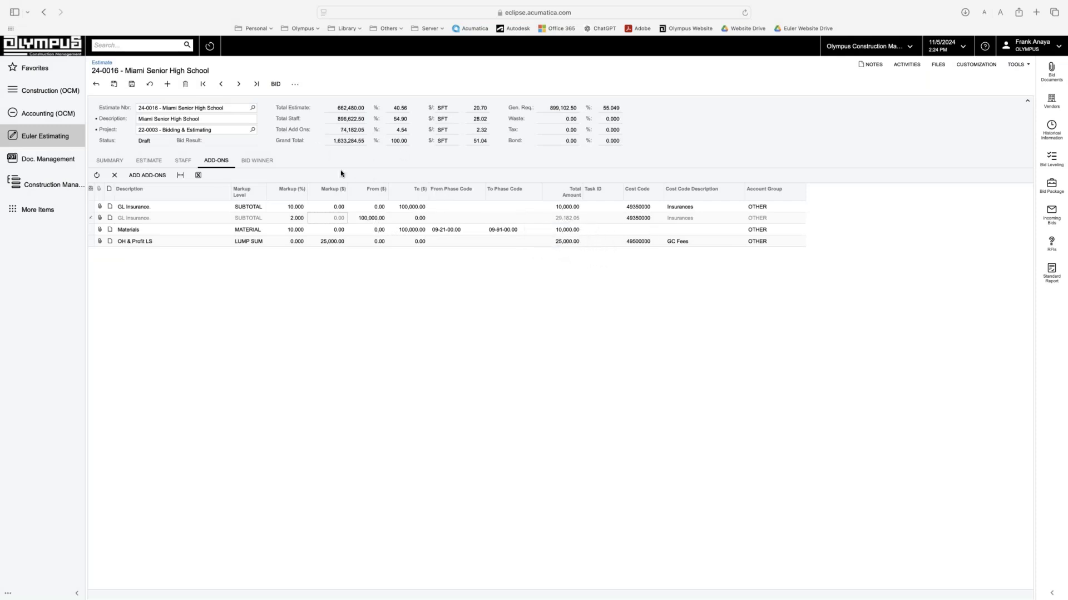
Step: Examine the Materials add-on's markup percentage and the phase code range it applies to
{"action": "left_click", "coordinate": [290, 233]}
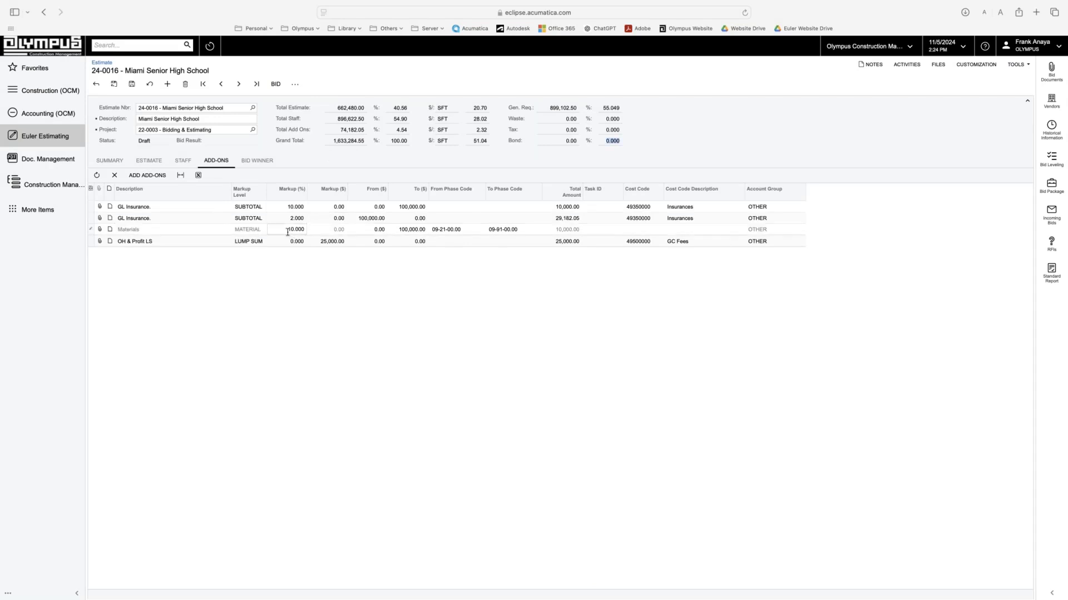
{"action": "left_click", "coordinate": [439, 232]}
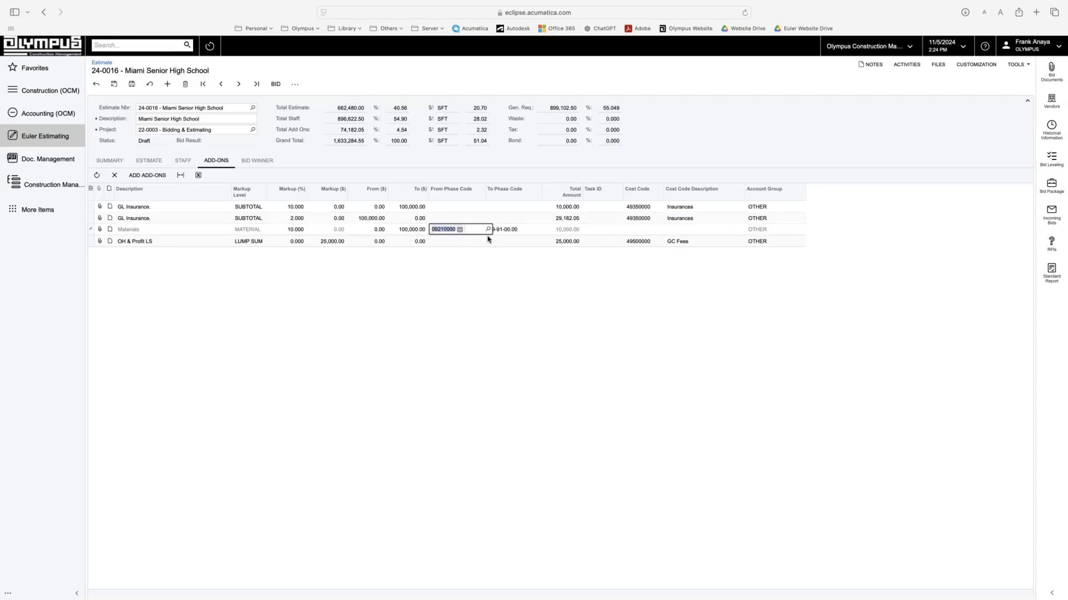
{"action": "left_click", "coordinate": [513, 234]}
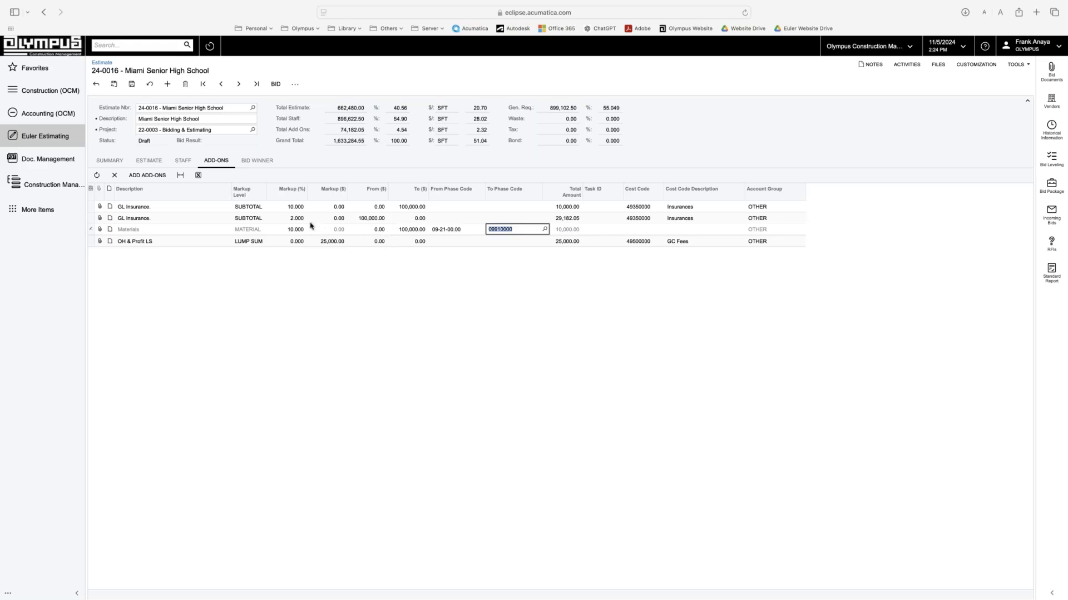
Step: View the estimate's bid winner list, return to the summary and save the estimate
{"action": "left_click", "coordinate": [258, 163]}
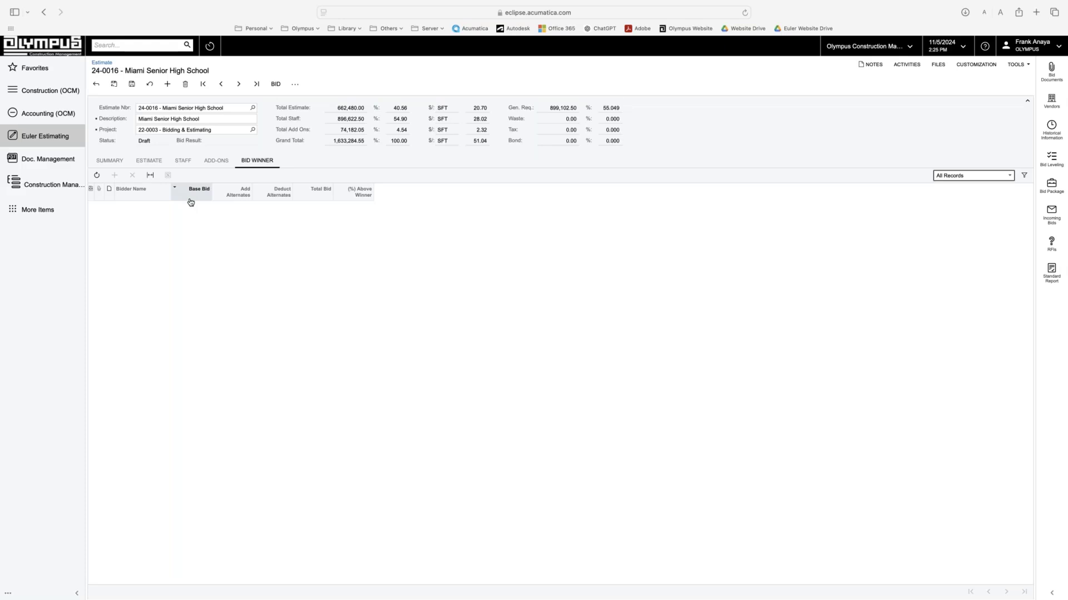
{"action": "left_click", "coordinate": [110, 161]}
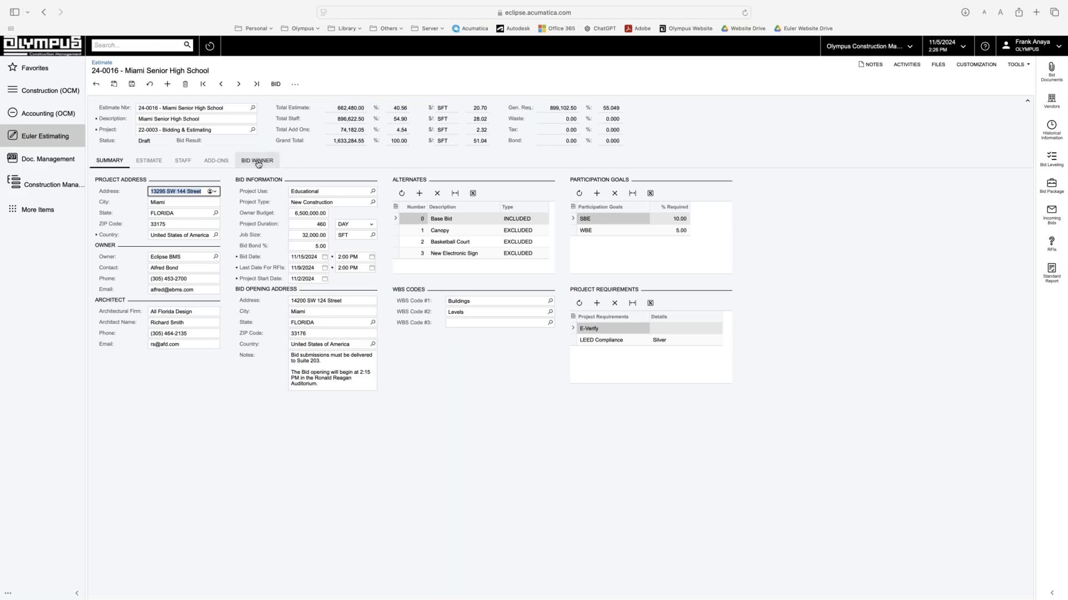
{"action": "left_click", "coordinate": [132, 84]}
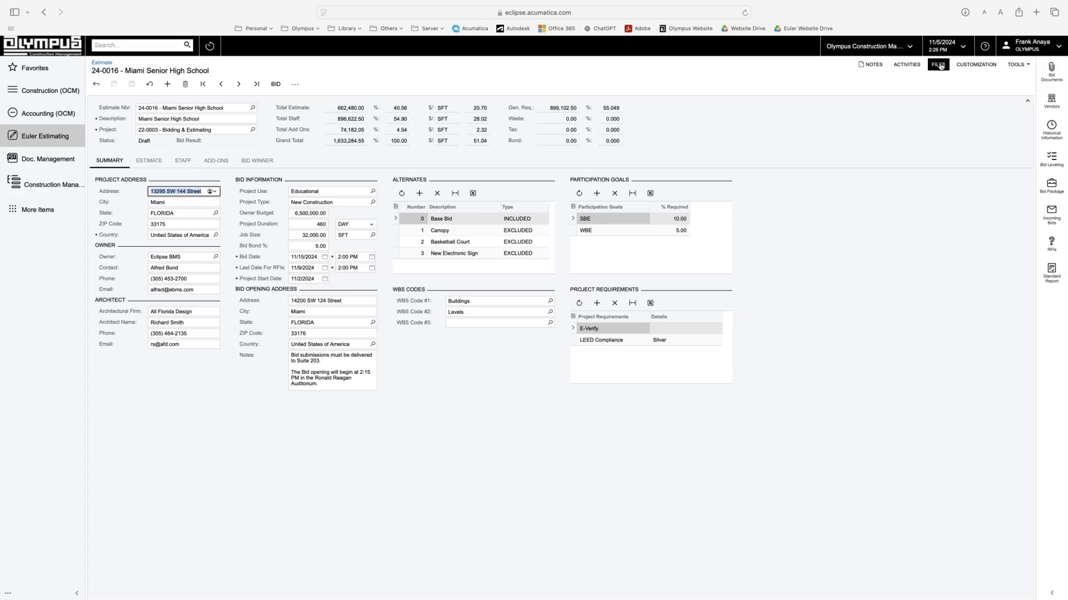
Step: View the vendor list, switch to the historical estimate information and clear its project use and project type filters
{"action": "left_click", "coordinate": [1044, 103]}
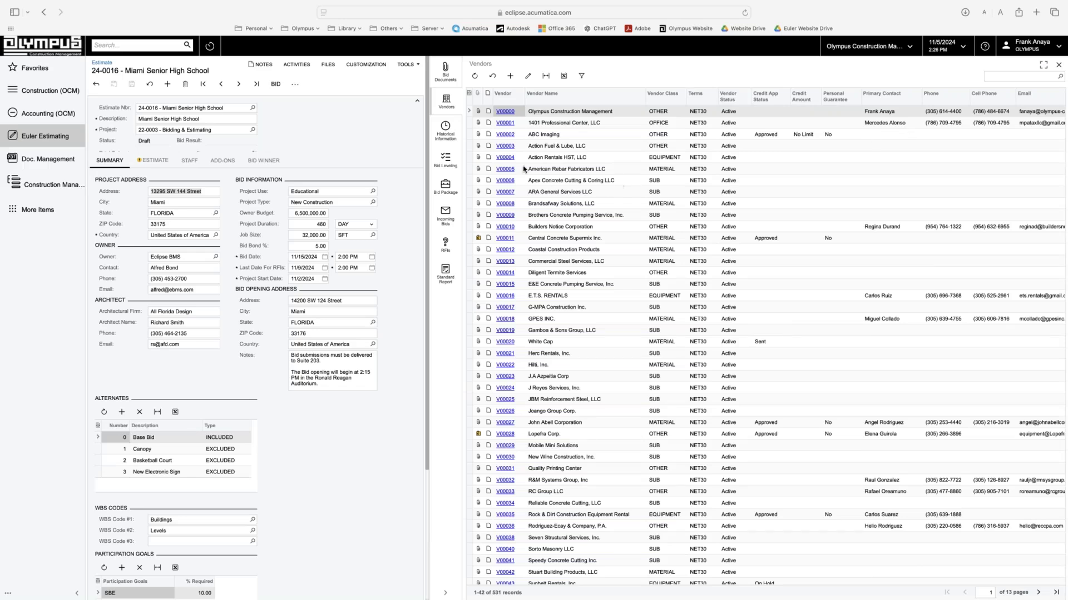
{"action": "left_click", "coordinate": [445, 133]}
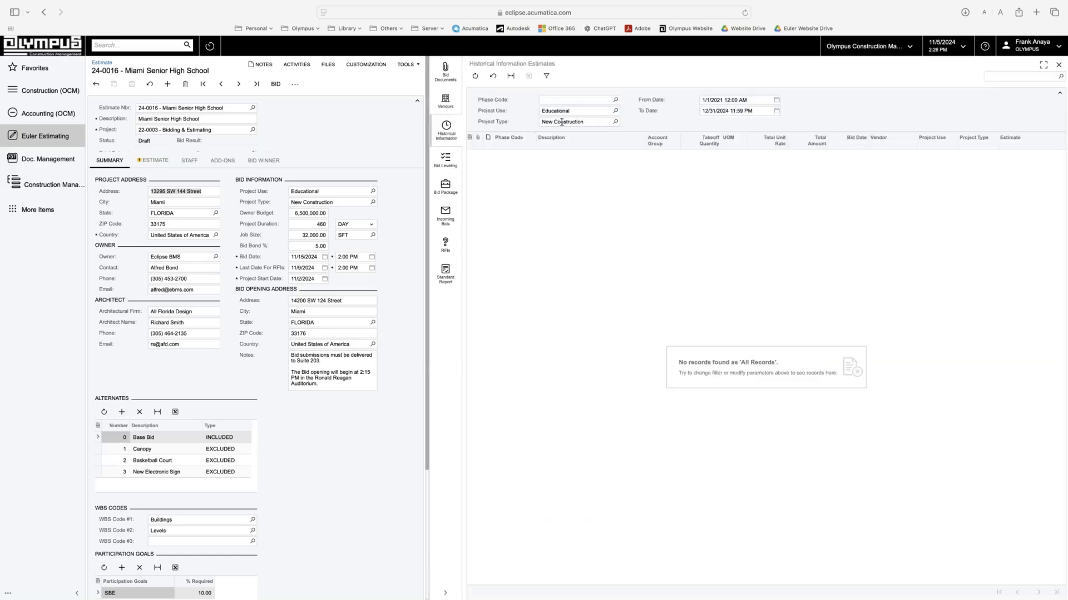
{"action": "left_click", "coordinate": [583, 111]}
{"action": "key", "text": "BackSpace"}
{"action": "key", "text": "Tab"}
{"action": "key", "text": "BackSpace"}
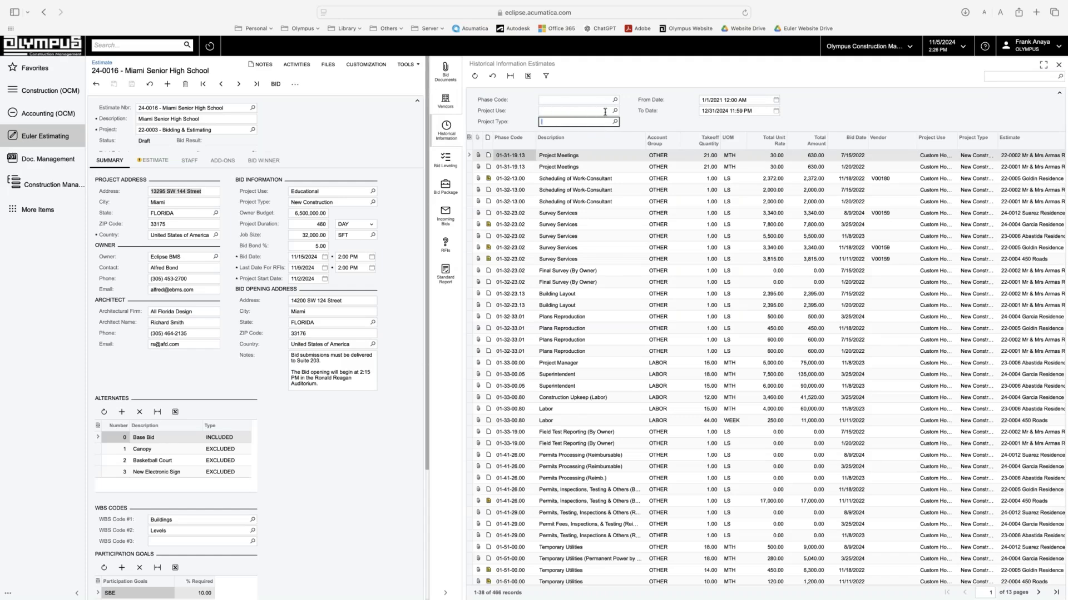
Step: Filter the historical estimate information by the project use Multi-Residential, leaving the phase code and project type blank
{"action": "key", "text": "shift+Tab"}
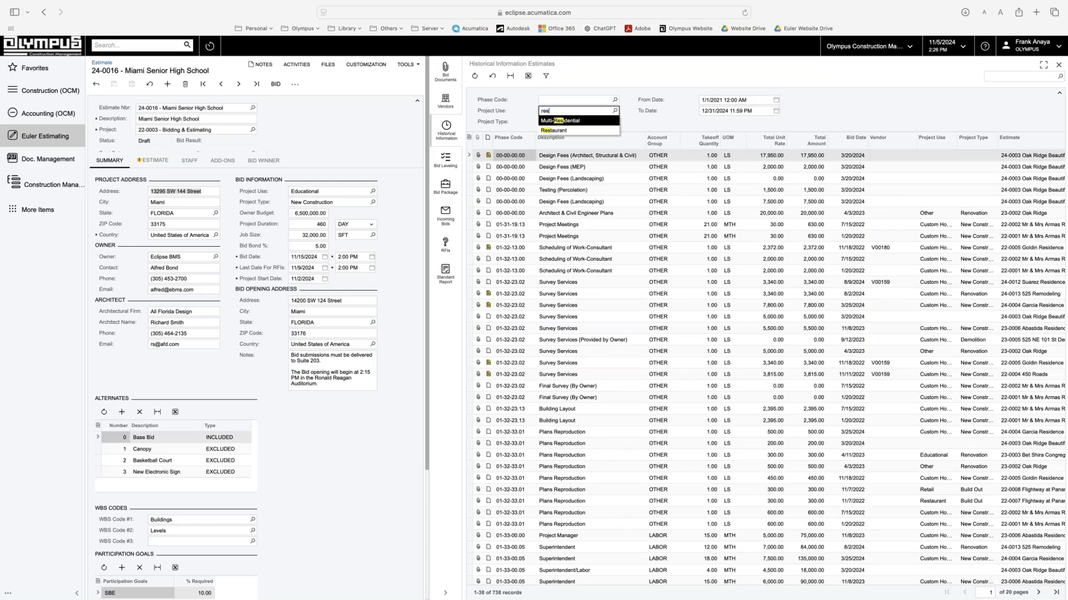
{"action": "left_click", "coordinate": [593, 124]}
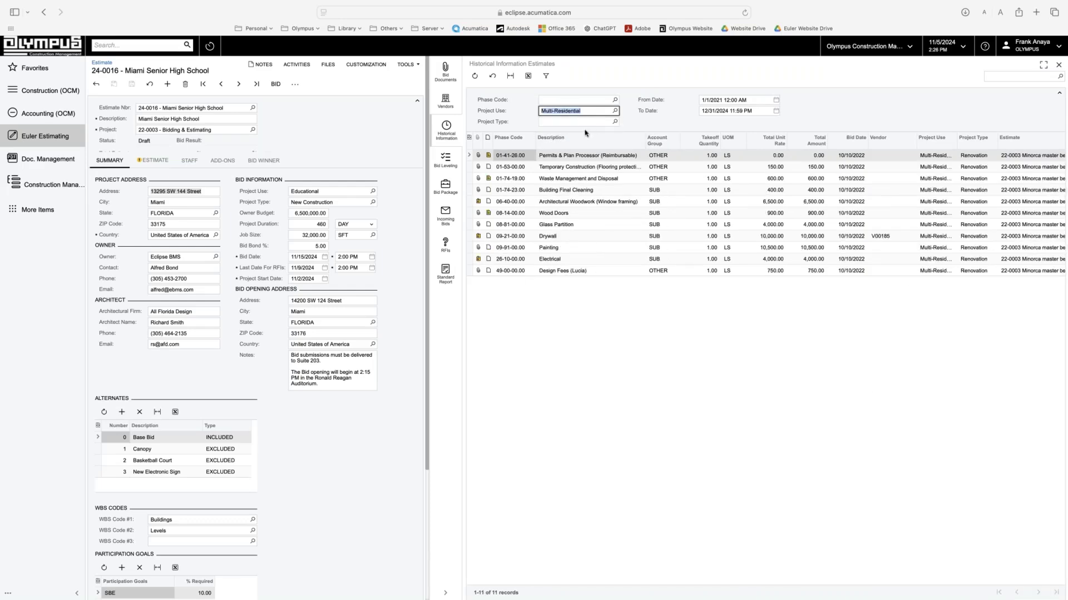
{"action": "left_click", "coordinate": [553, 101]}
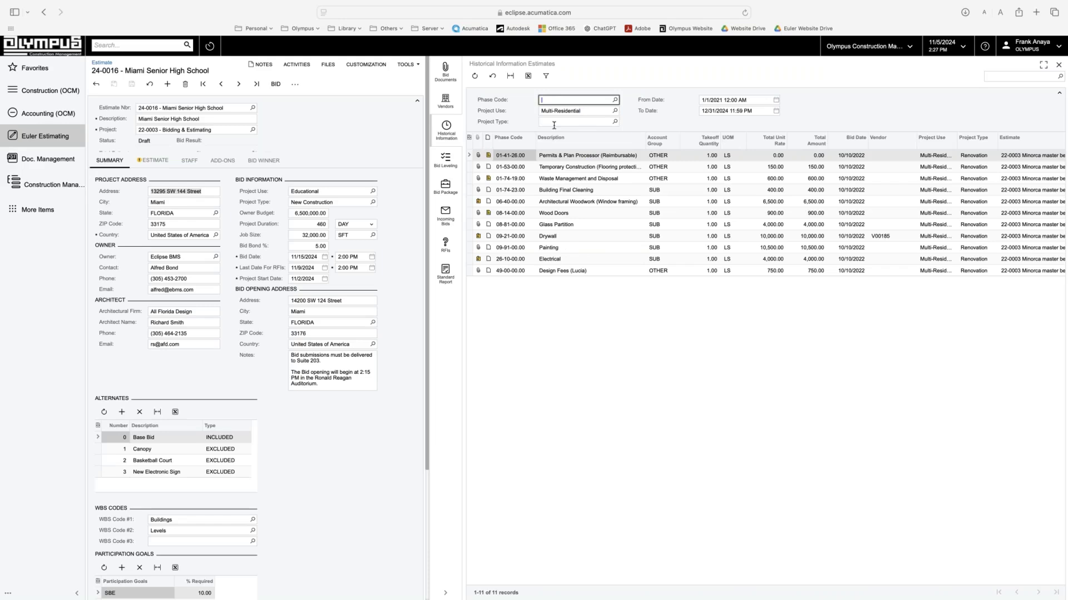
{"action": "left_click", "coordinate": [548, 122]}
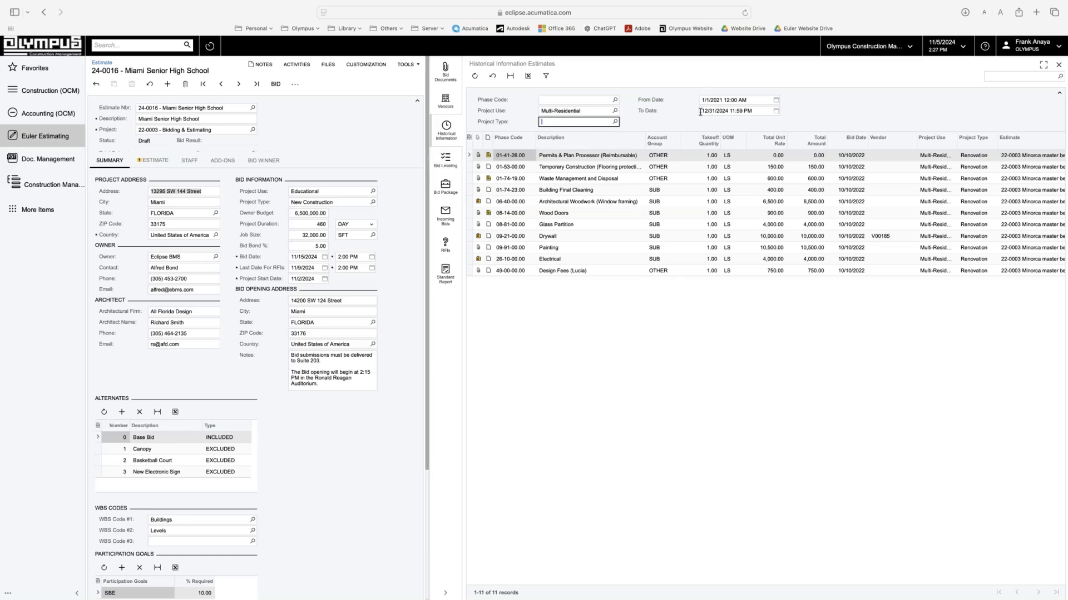
Step: Open the estimate's Windows bid leveling record and compare the internal budget with the scopes, unit rates and amounts of the four vendors
{"action": "left_click", "coordinate": [455, 156]}
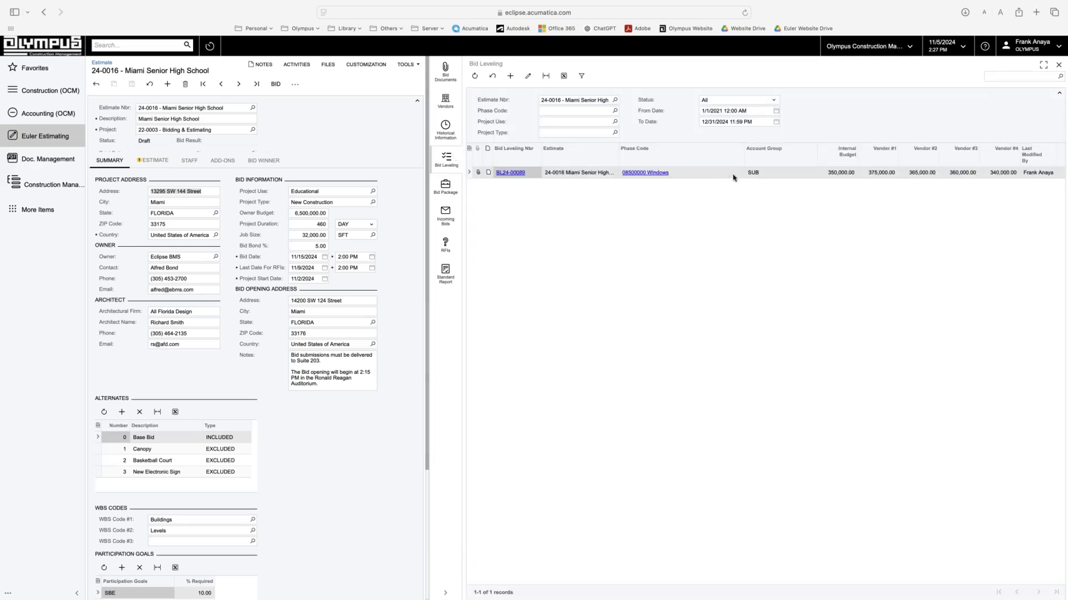
{"action": "double_click", "coordinate": [771, 172]}
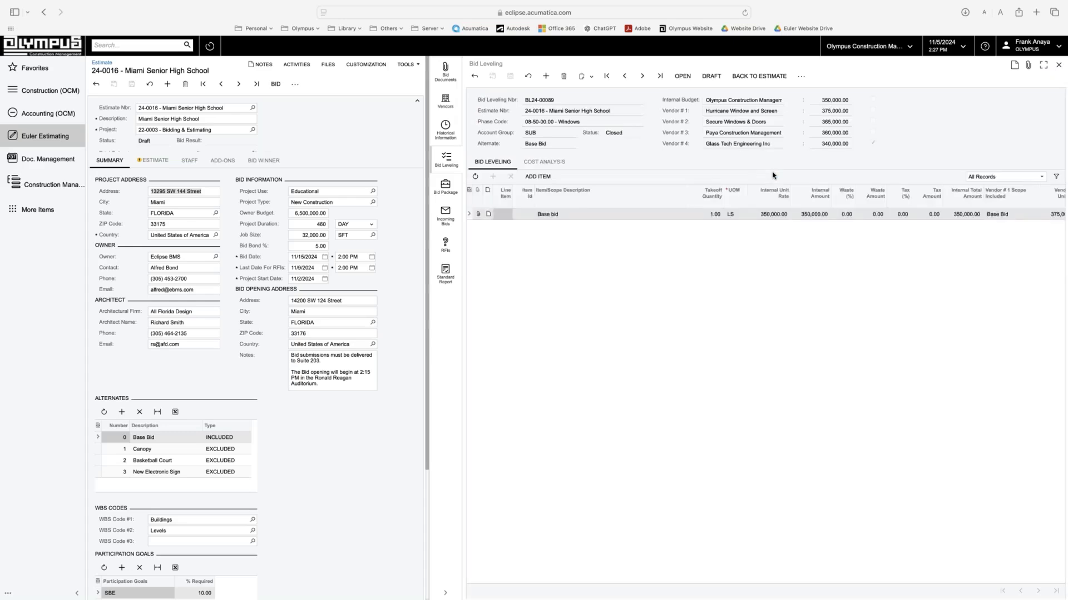
{"action": "scroll", "coordinate": [895, 223], "scroll_direction": "right", "scroll_amount": 5}
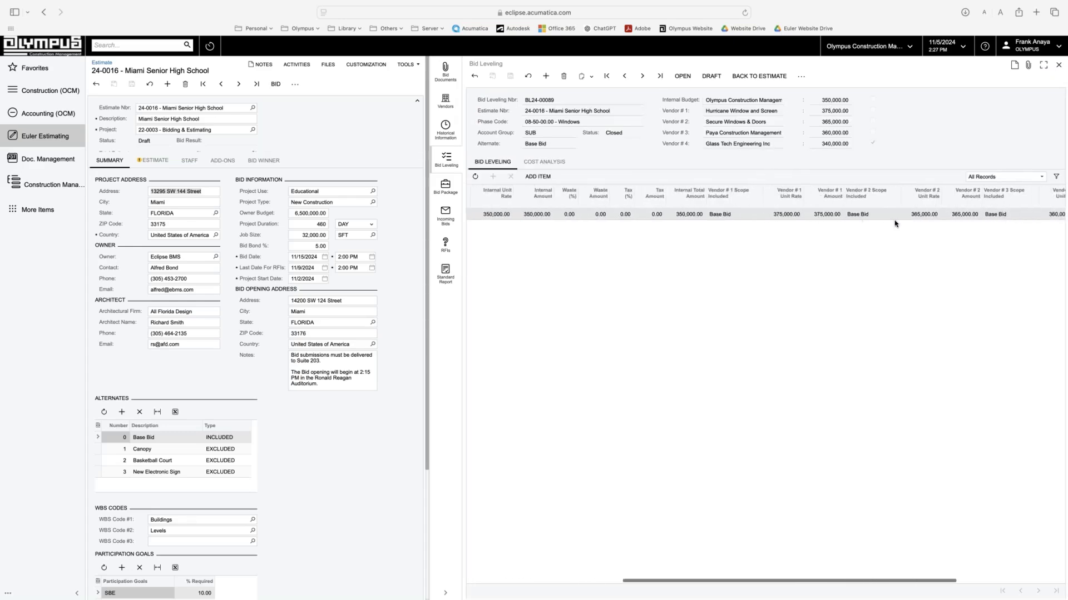
{"action": "scroll", "coordinate": [895, 224], "scroll_direction": "left", "scroll_amount": 5}
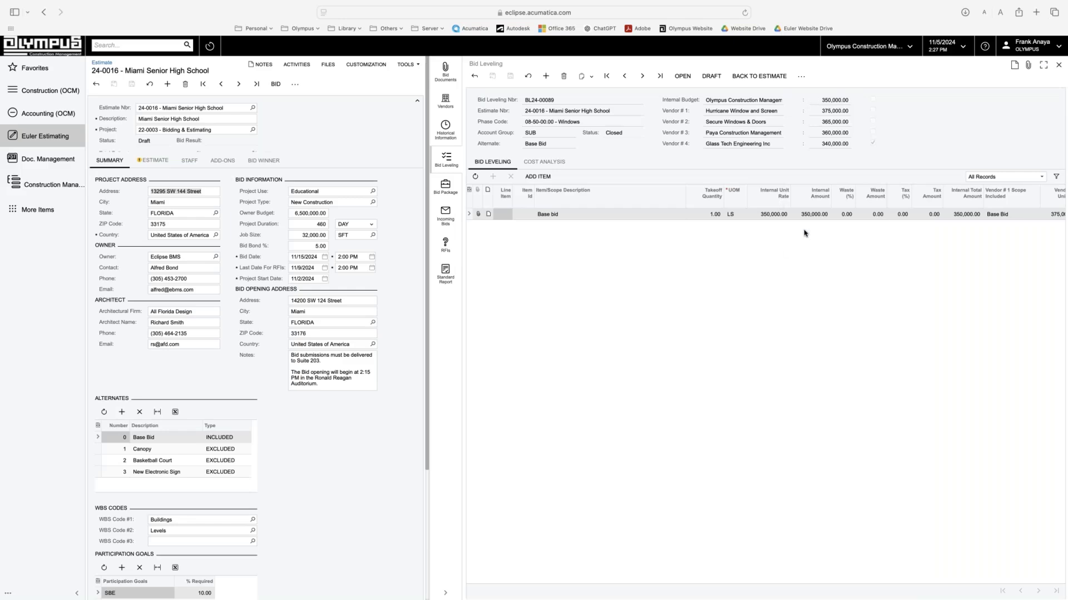
{"action": "scroll", "coordinate": [804, 233], "scroll_direction": "right", "scroll_amount": 3}
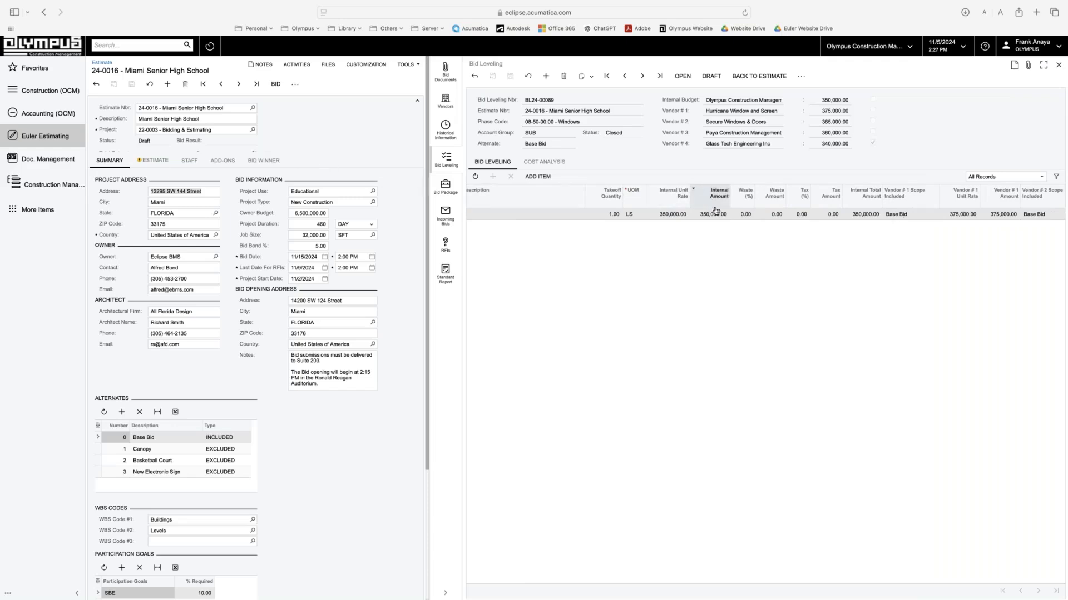
{"action": "scroll", "coordinate": [881, 219], "scroll_direction": "right", "scroll_amount": 5}
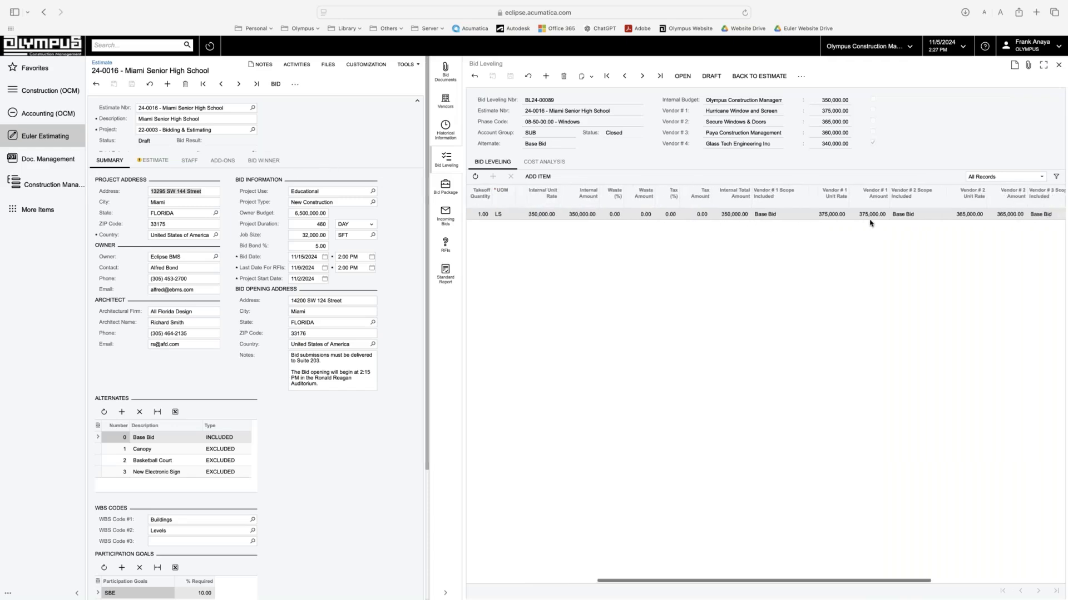
{"action": "scroll", "coordinate": [871, 223], "scroll_direction": "right", "scroll_amount": 5}
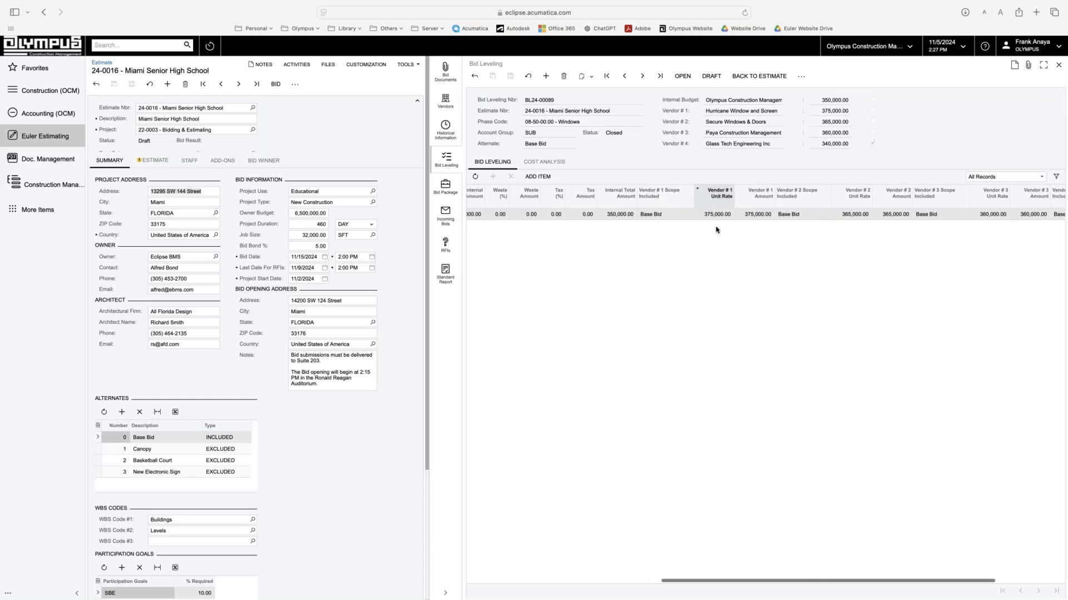
{"action": "scroll", "coordinate": [806, 216], "scroll_direction": "right", "scroll_amount": 4}
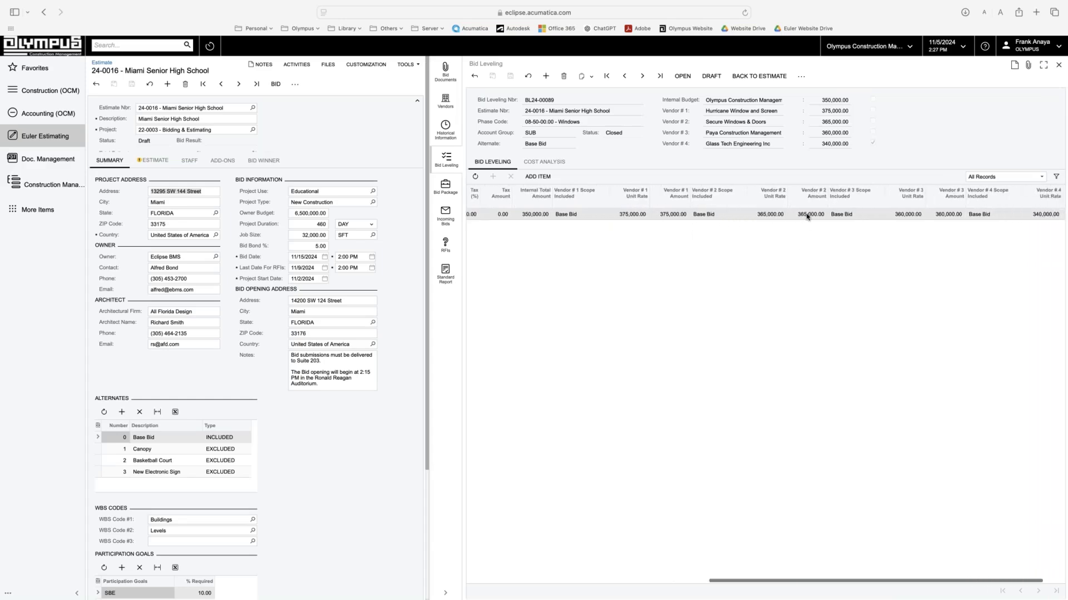
{"action": "scroll", "coordinate": [723, 217], "scroll_direction": "right", "scroll_amount": 2}
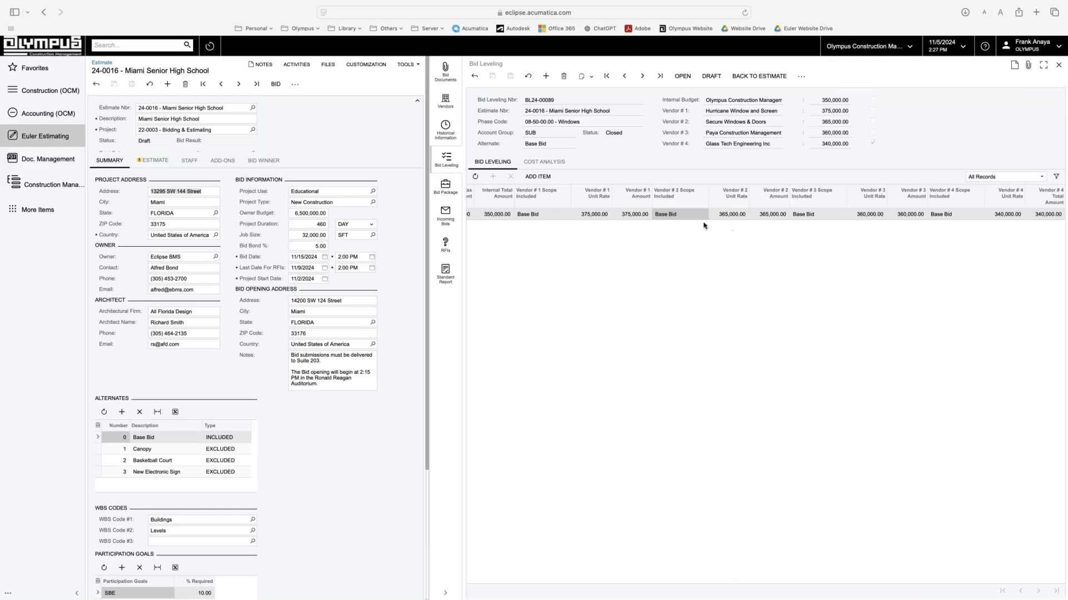
{"action": "scroll", "coordinate": [748, 243], "scroll_direction": "left", "scroll_amount": 10}
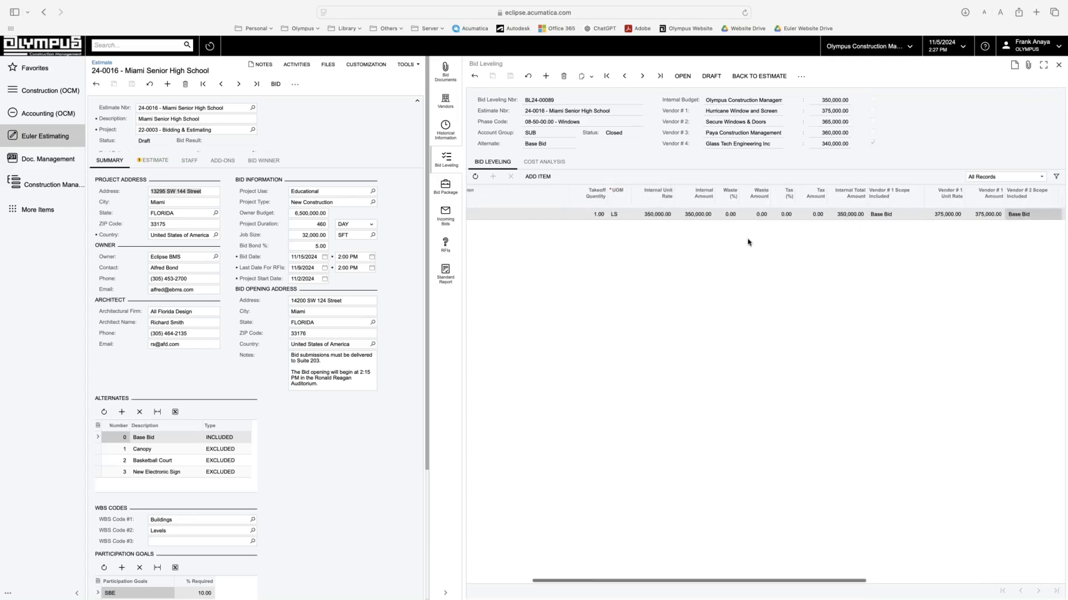
{"action": "left_click", "coordinate": [545, 77]}
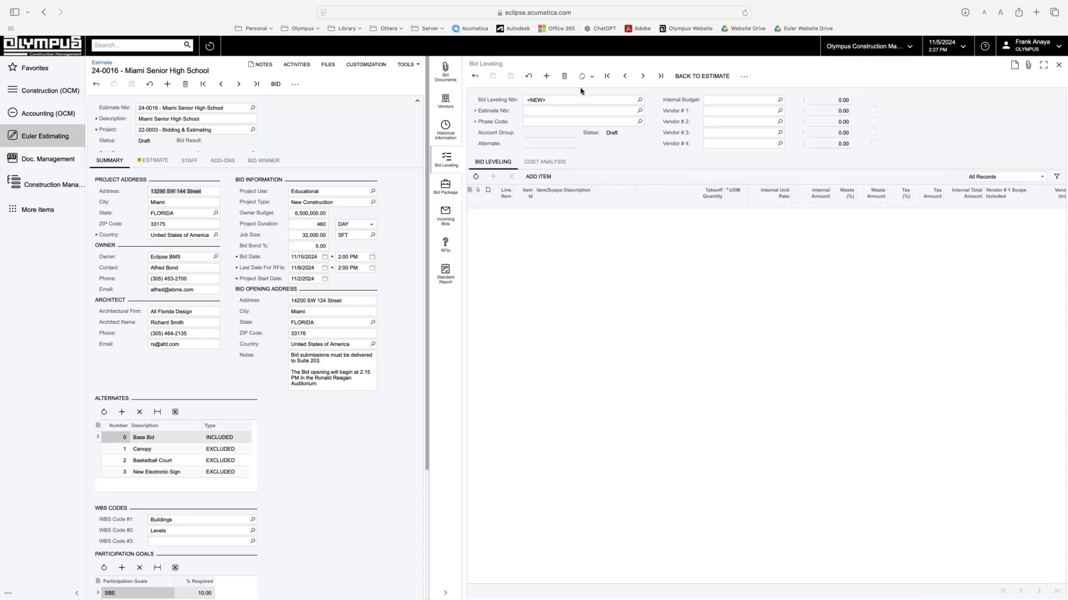
{"action": "left_click", "coordinate": [639, 100]}
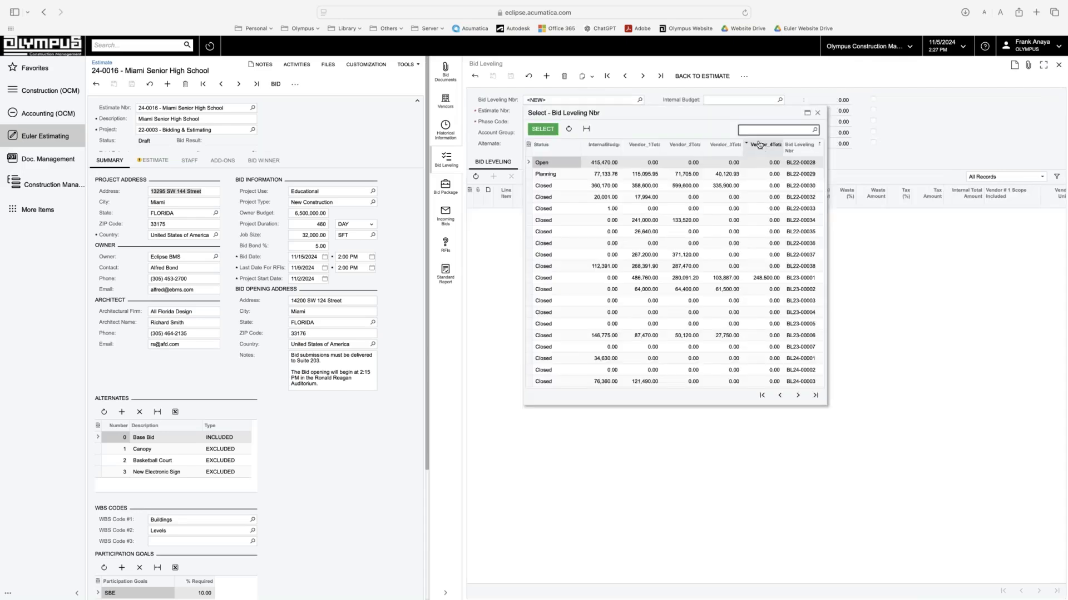
{"action": "left_click", "coordinate": [817, 113]}
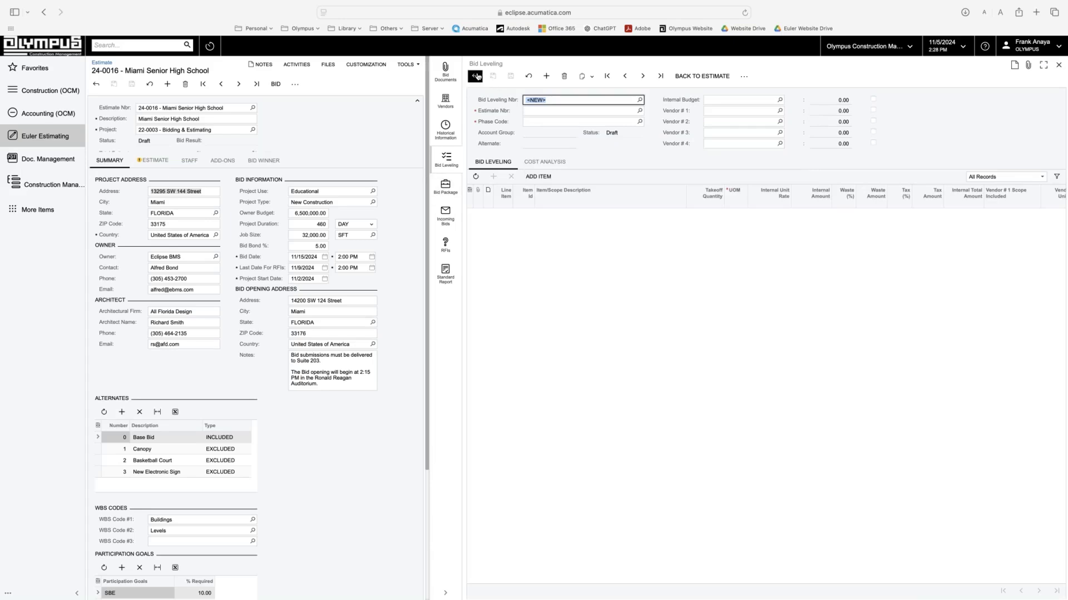
{"action": "left_click", "coordinate": [477, 76]}
Step: Clear the estimate filter of the bid leveling list, search it for "metal" and select record BL24-00064 for Metal Fabrications & Glass Railings
{"action": "left_click", "coordinate": [574, 95]}
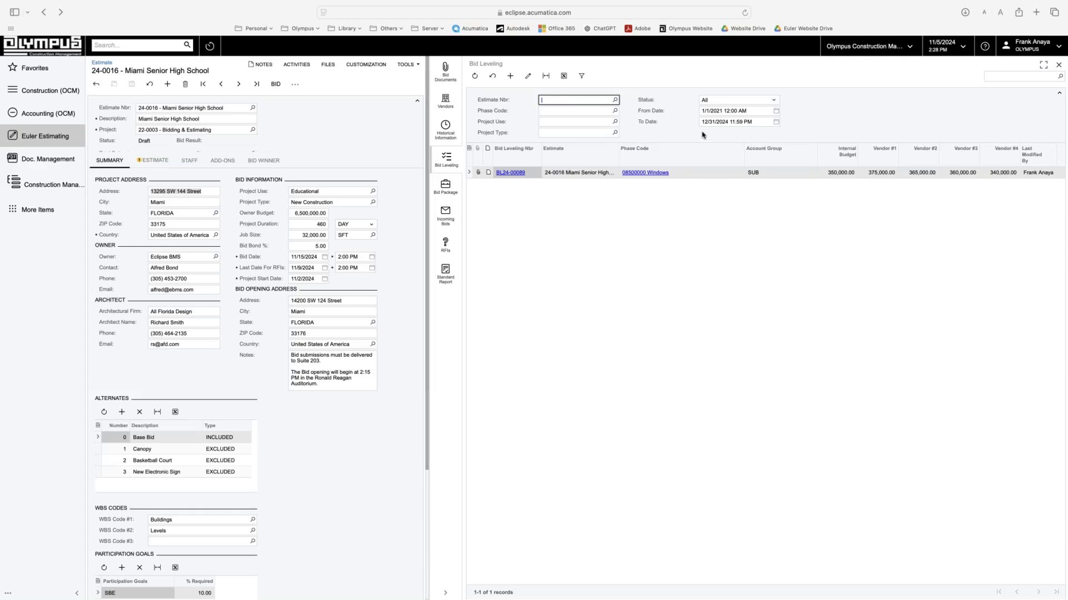
{"action": "key", "text": "BackSpace"}
{"action": "left_click", "coordinate": [1001, 78]}
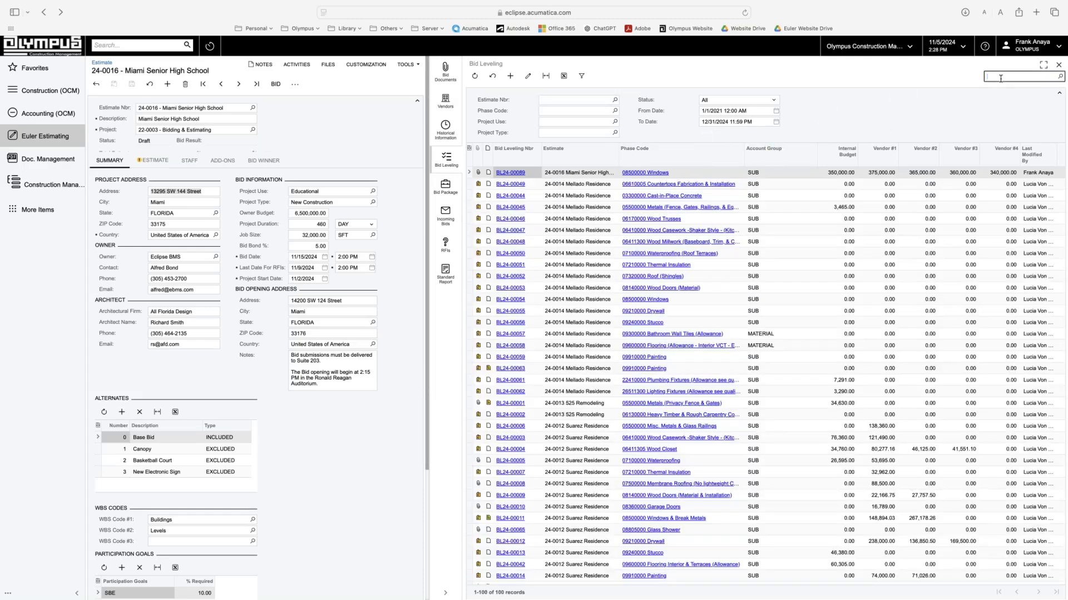
{"action": "type", "text": "metal"}
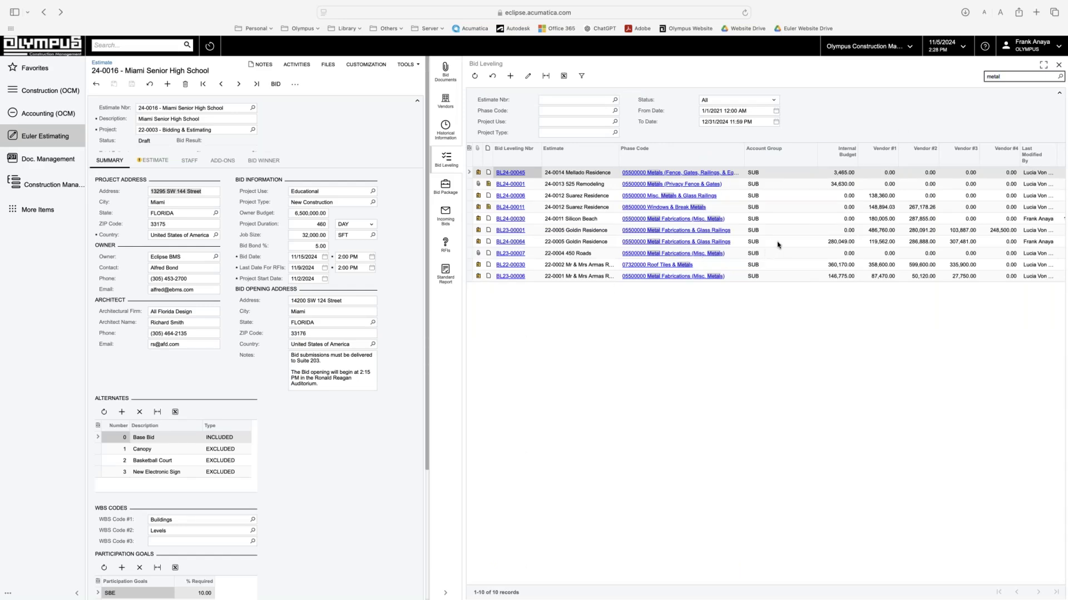
{"action": "left_click", "coordinate": [775, 247]}
{"action": "scroll", "coordinate": [792, 246], "scroll_direction": "right", "scroll_amount": 1}
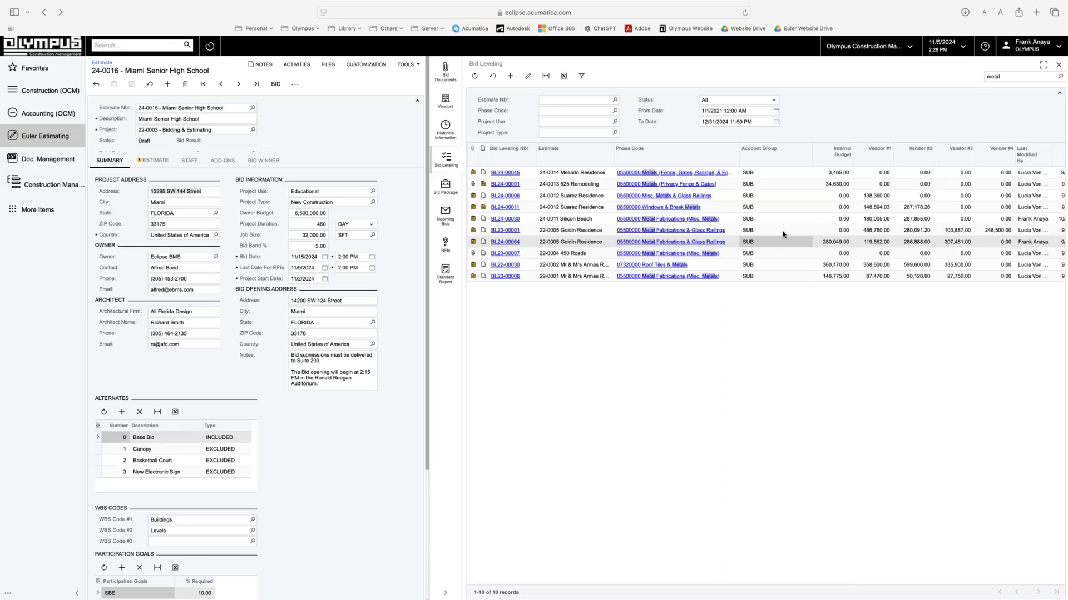
Step: Open bid leveling record BL23-00001 and examine the vendors' included and excluded scopes, unit rates and amounts, plus its cost analysis
{"action": "left_click", "coordinate": [783, 234]}
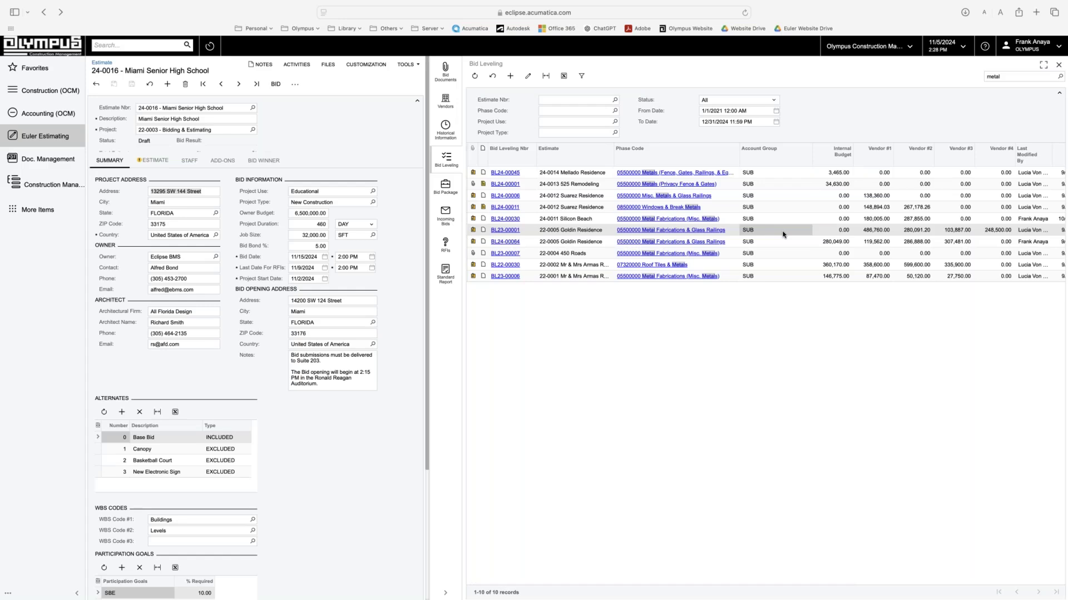
{"action": "double_click", "coordinate": [783, 234]}
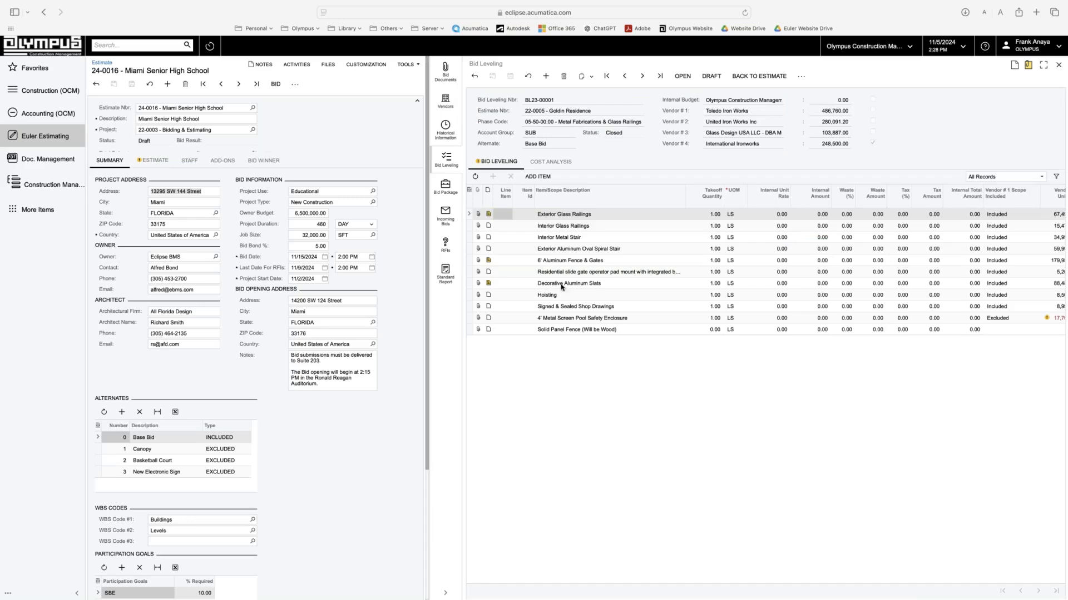
{"action": "scroll", "coordinate": [670, 306], "scroll_direction": "right", "scroll_amount": 10}
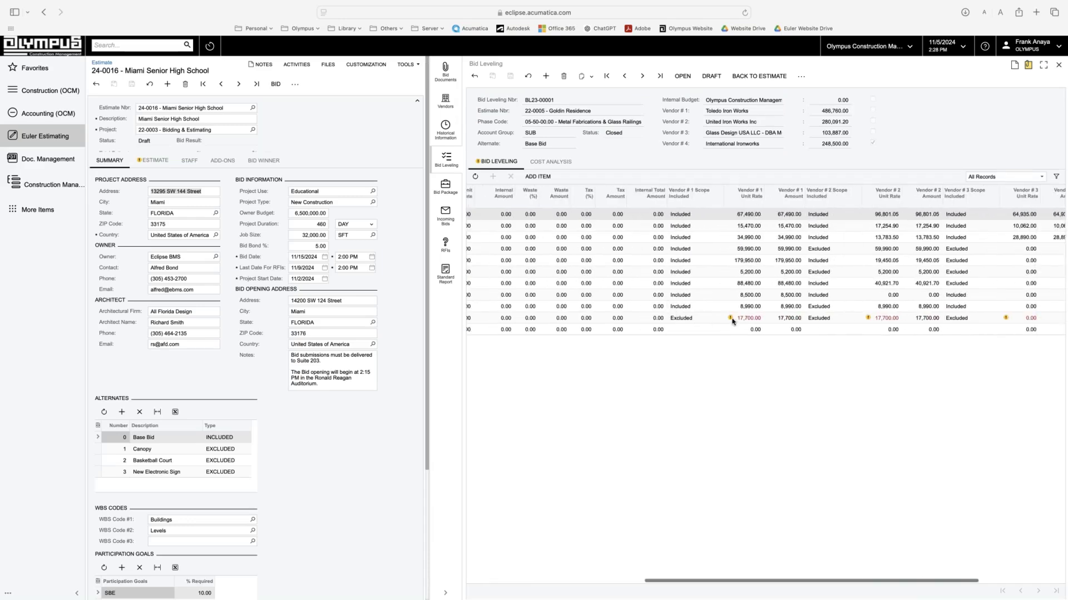
{"action": "mouse_move", "coordinate": [731, 318]}
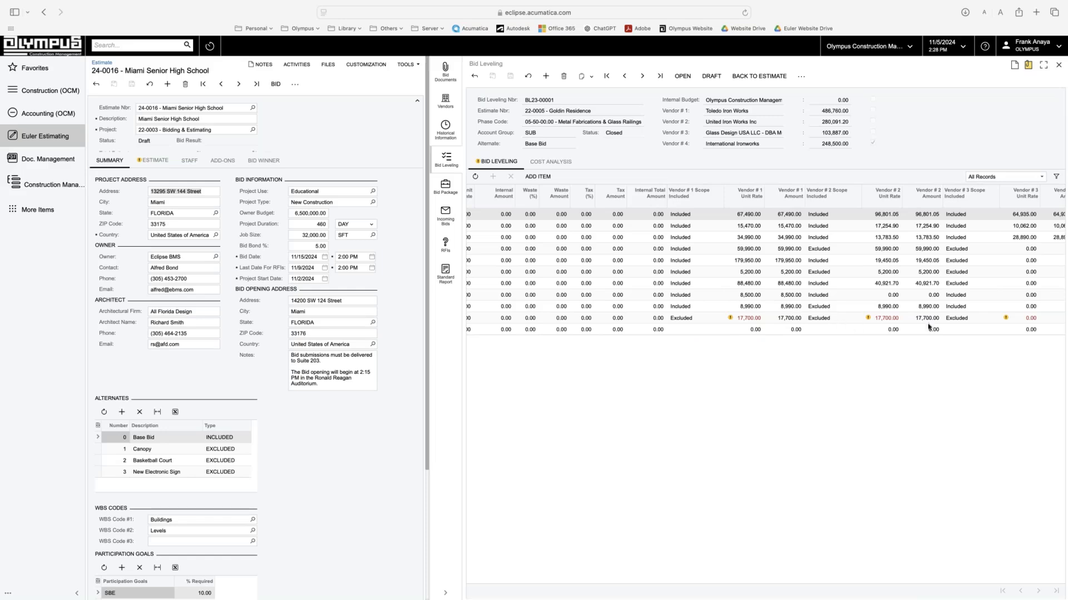
{"action": "scroll", "coordinate": [951, 328], "scroll_direction": "left", "scroll_amount": 3}
{"action": "scroll", "coordinate": [952, 328], "scroll_direction": "left", "scroll_amount": 5}
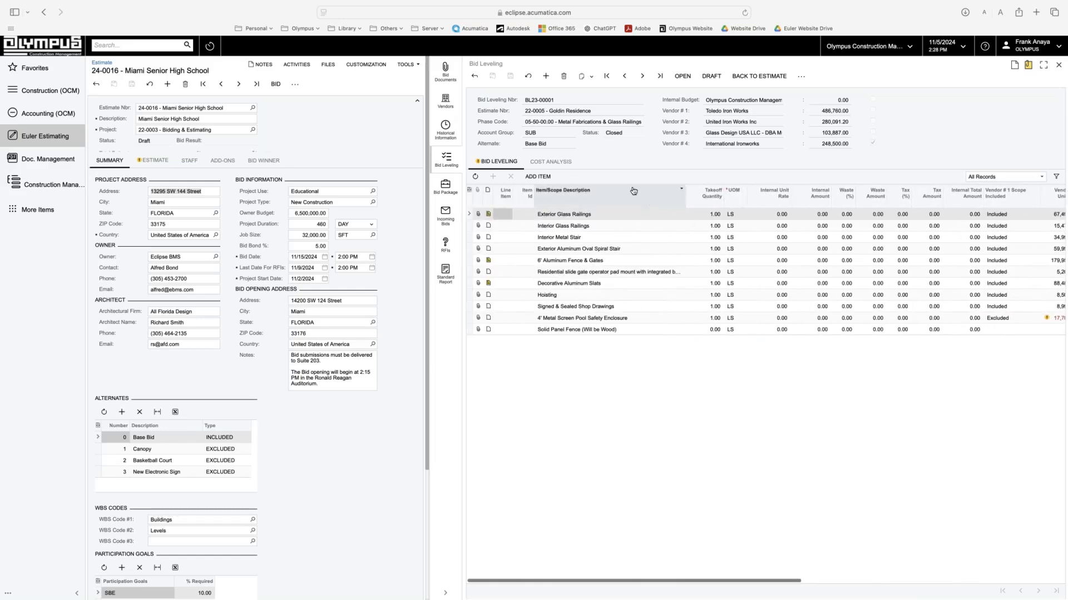
{"action": "left_click", "coordinate": [535, 162]}
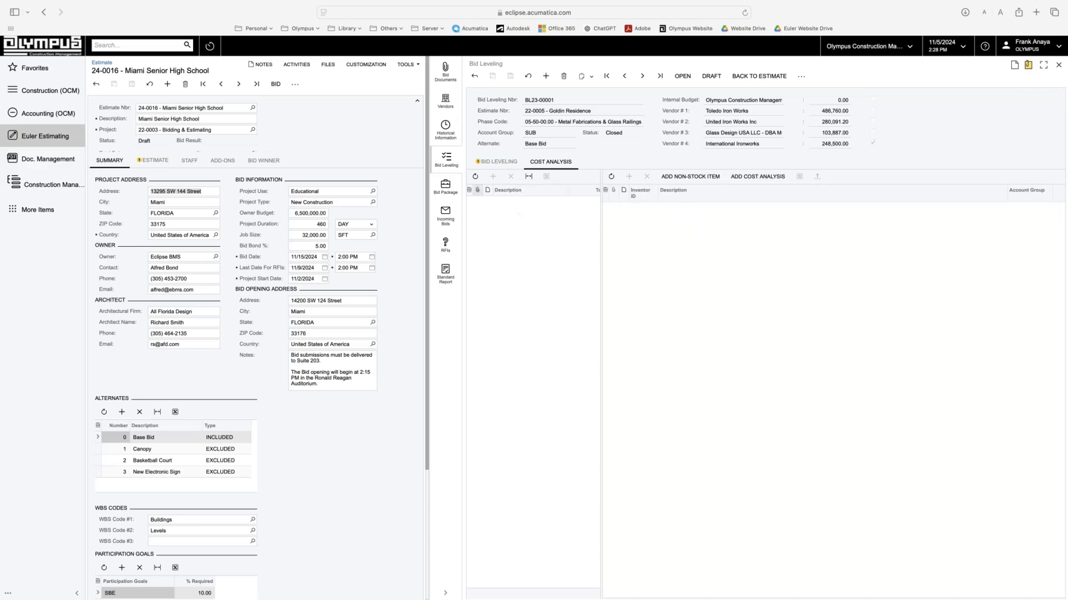
Step: View the estimate's bid packages, switch to the incoming bids and clear their estimate number filter
{"action": "left_click", "coordinate": [444, 190]}
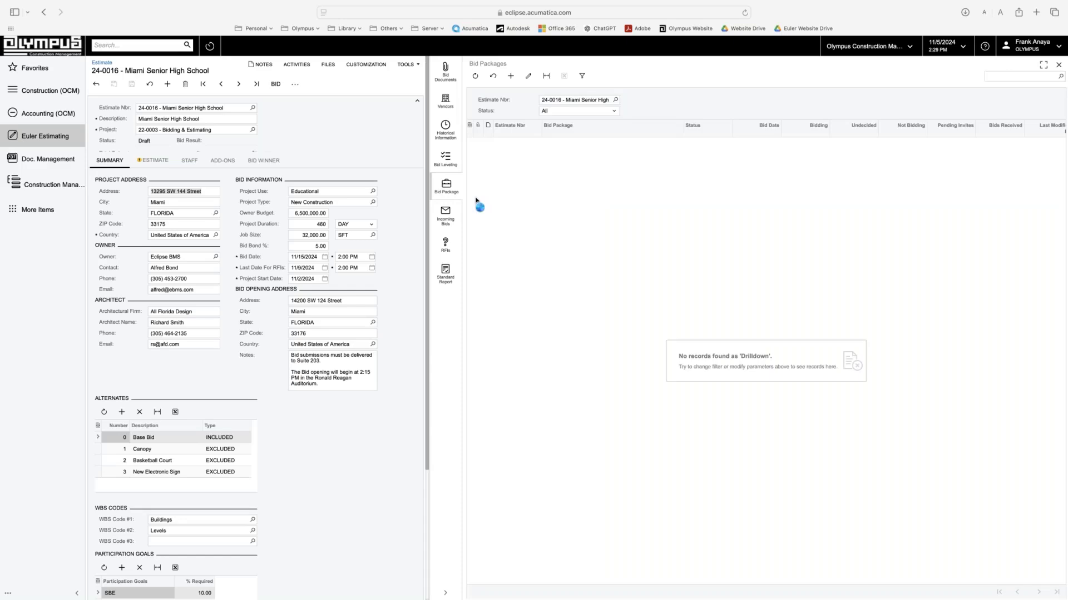
{"action": "left_click", "coordinate": [600, 101]}
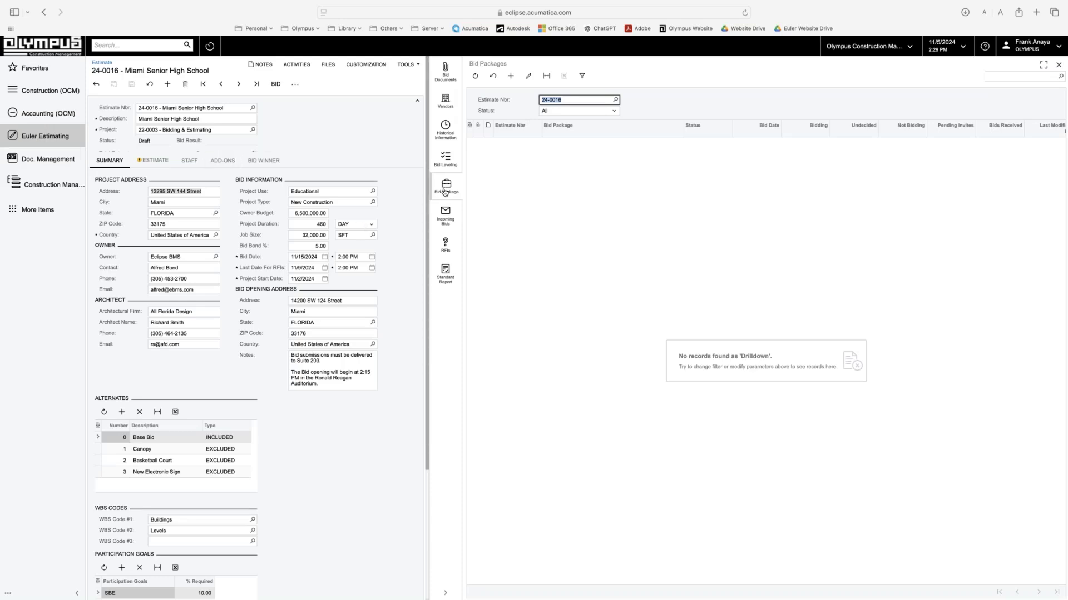
{"action": "left_click", "coordinate": [446, 220]}
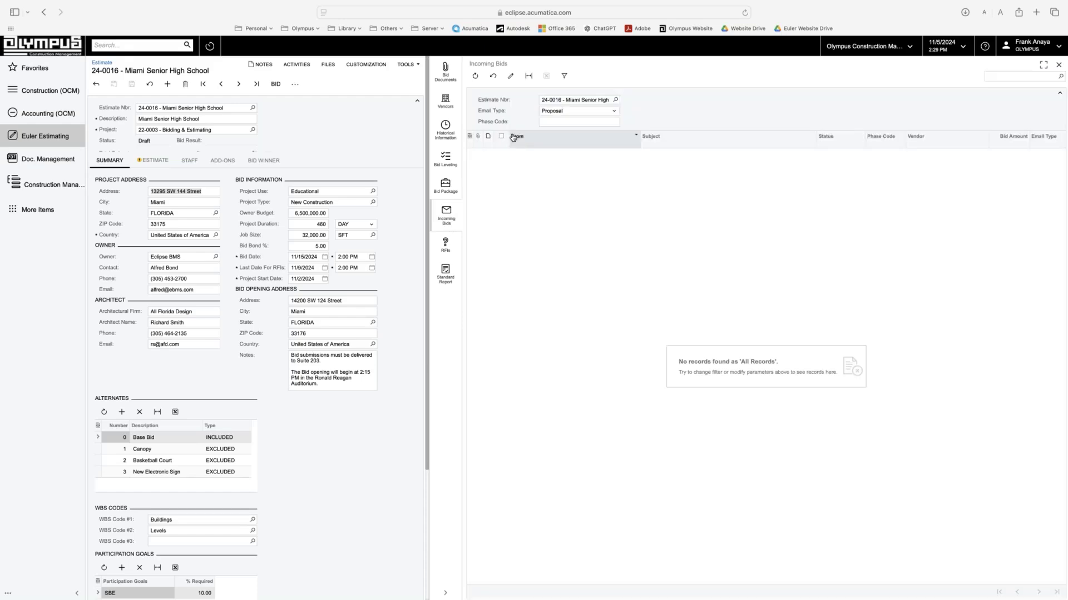
{"action": "key", "text": "BackSpace"}
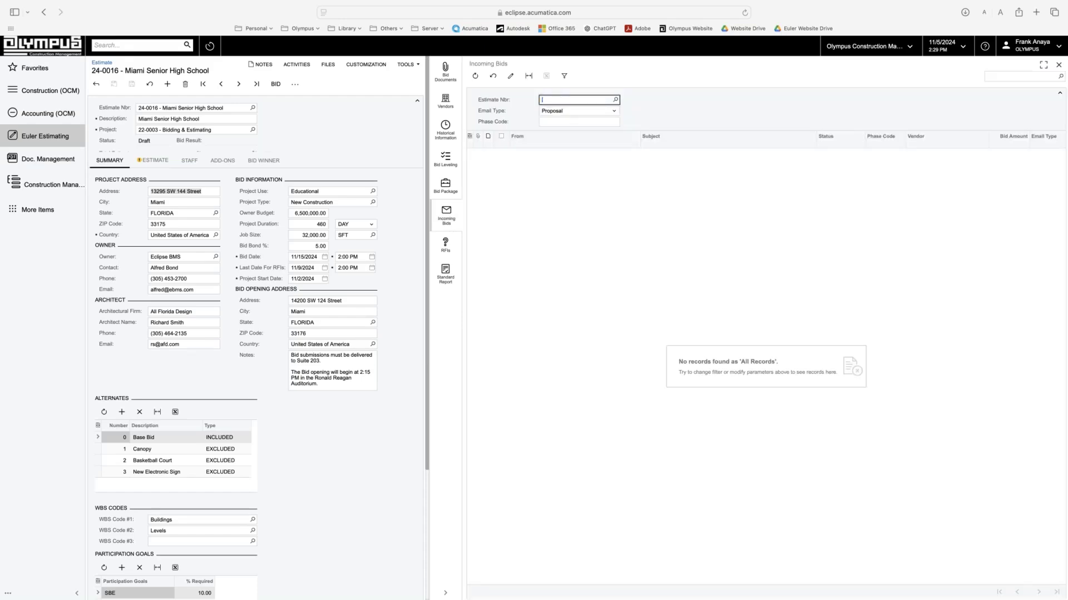
{"action": "left_click", "coordinate": [668, 114]}
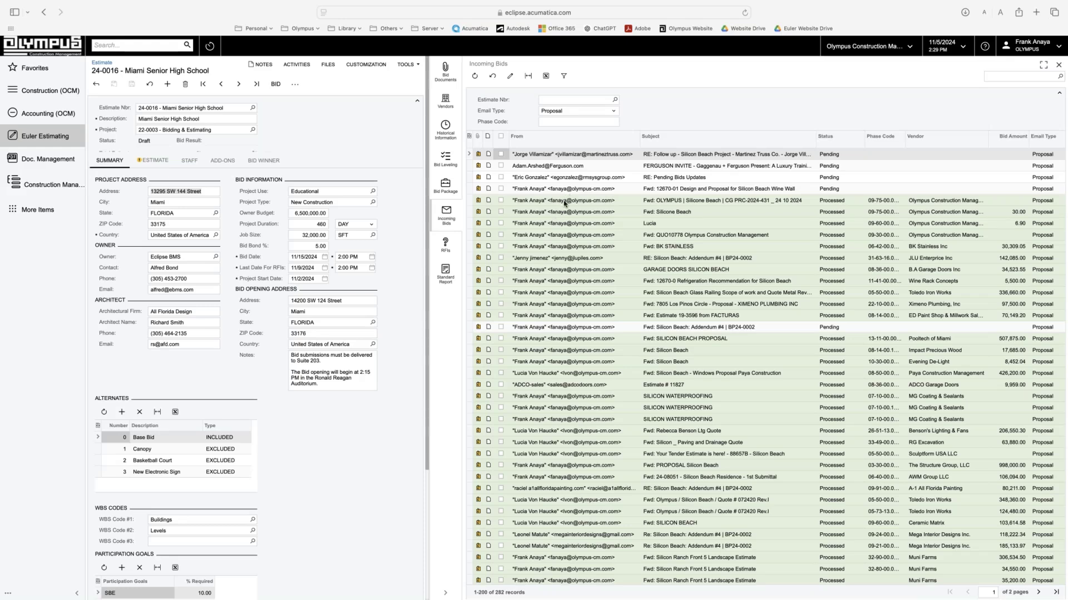
Step: Open the processed incoming bid CG PRC-2024-431 and read its email text, bid details and attached proposal
{"action": "left_click", "coordinate": [564, 201]}
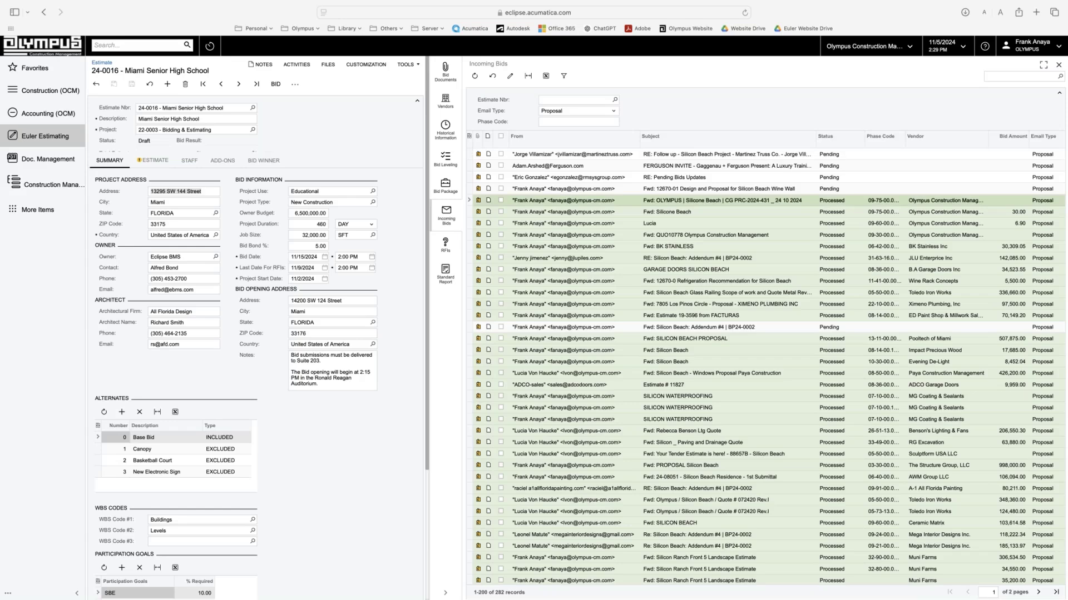
{"action": "double_click", "coordinate": [565, 202]}
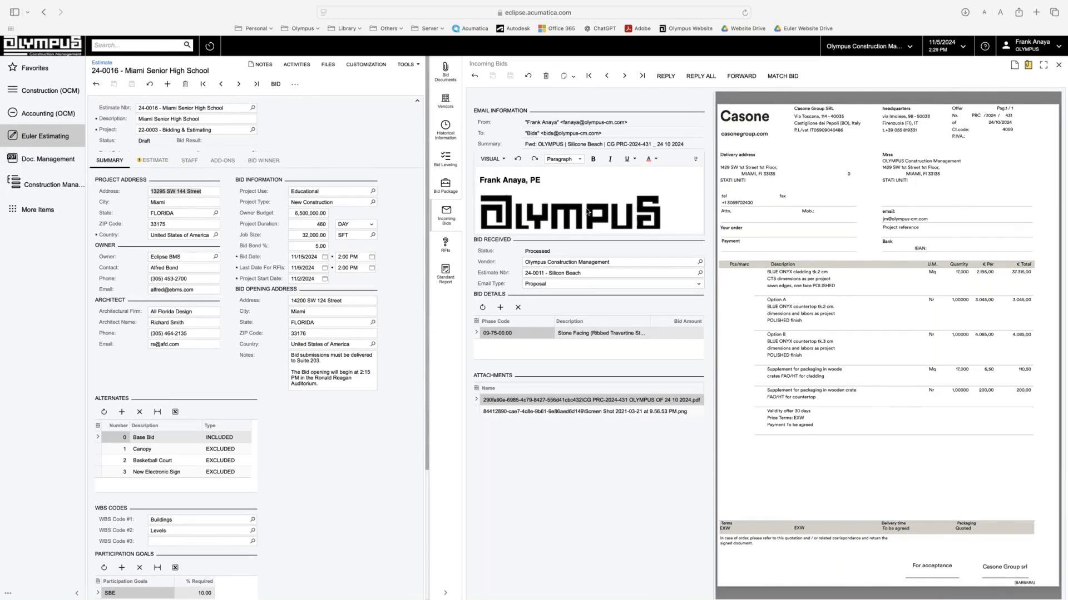
{"action": "scroll", "coordinate": [514, 187], "scroll_direction": "down", "scroll_amount": 3}
{"action": "scroll", "coordinate": [514, 186], "scroll_direction": "down", "scroll_amount": 5}
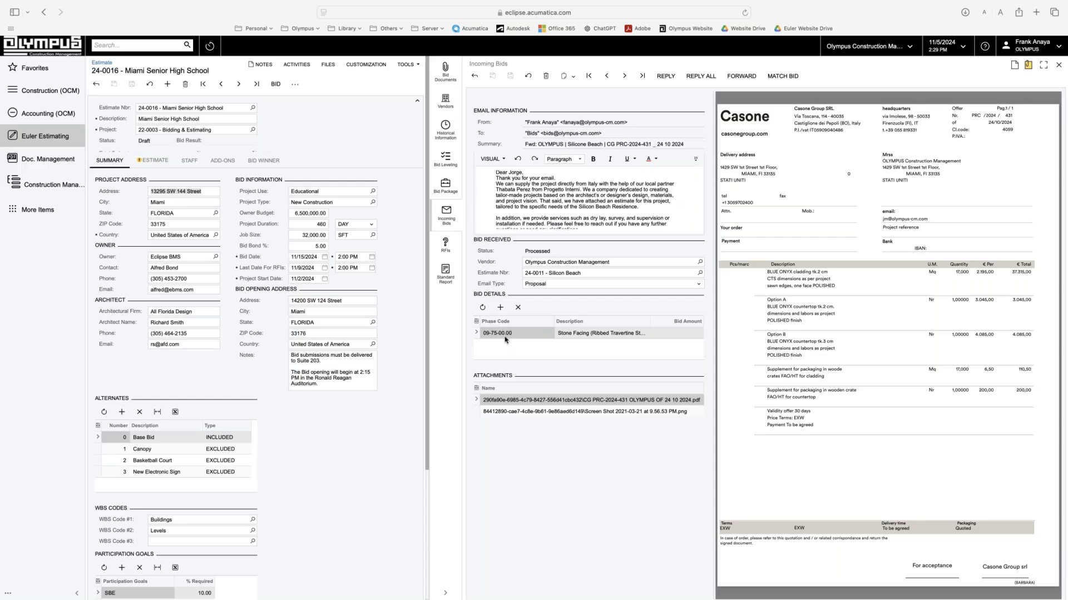
Step: View the estimate's requests for information and open a blank new RFI
{"action": "left_click", "coordinate": [448, 247]}
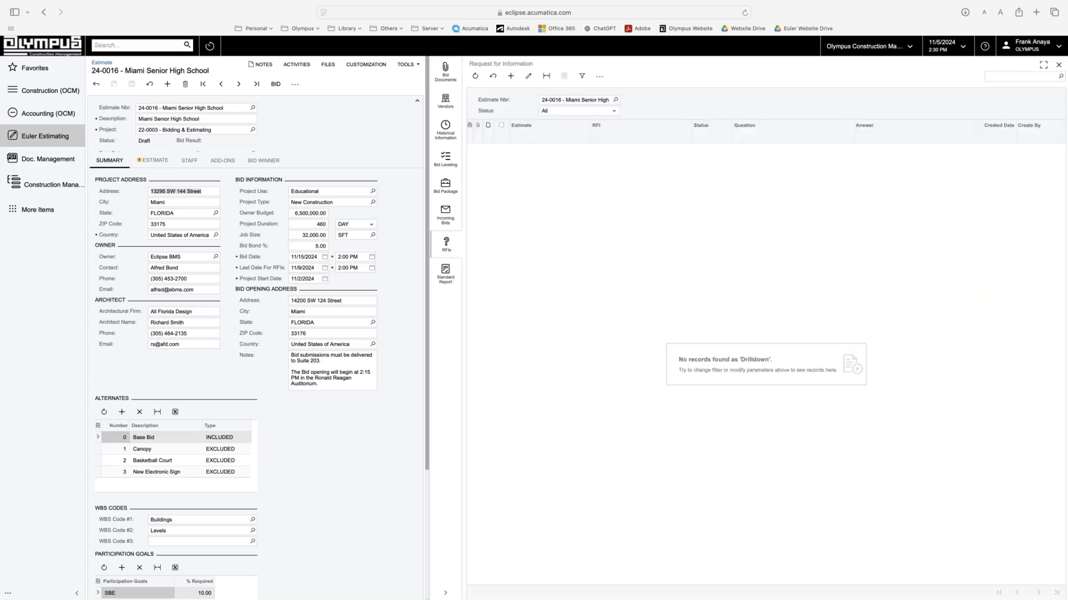
{"action": "left_click", "coordinate": [511, 77]}
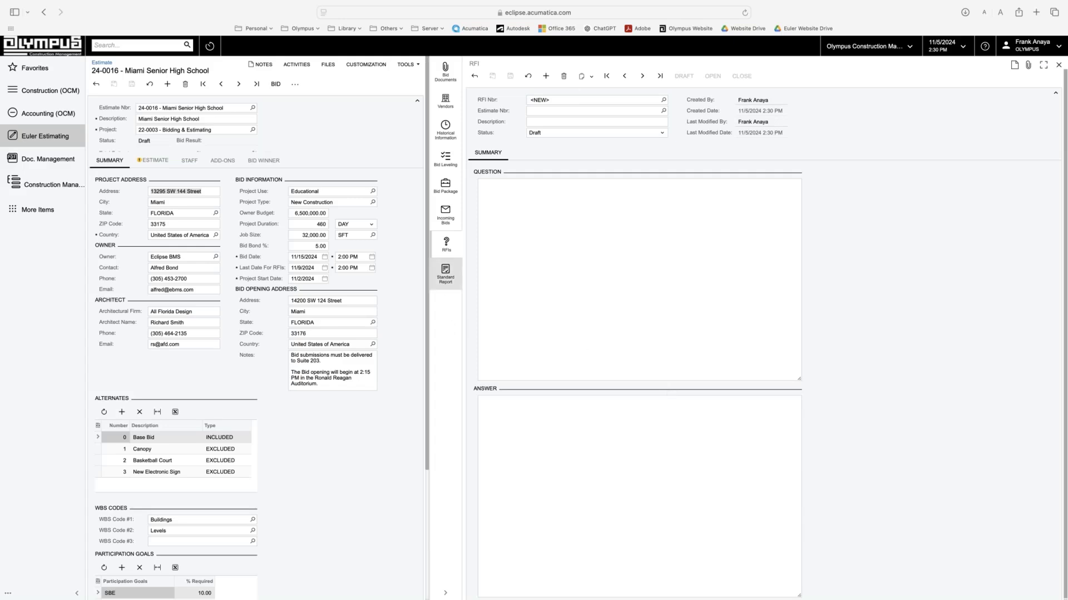
Step: Open the Miami Senior High School standard report and examine its phase codes, staff totals and division subtotals alongside the estimate lines
{"action": "left_click", "coordinate": [445, 280]}
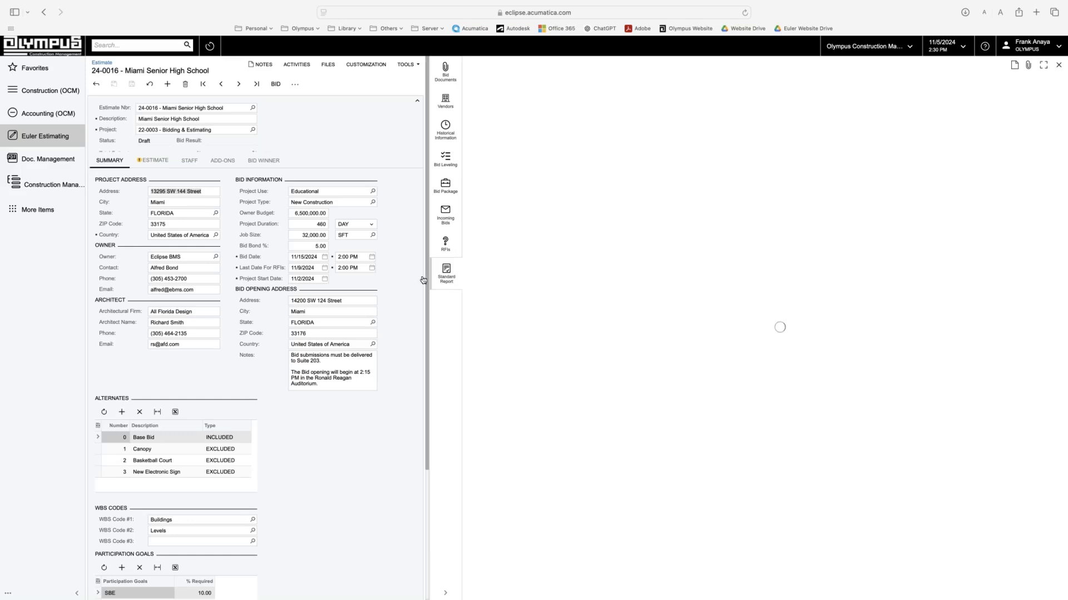
{"action": "left_click", "coordinate": [146, 161]}
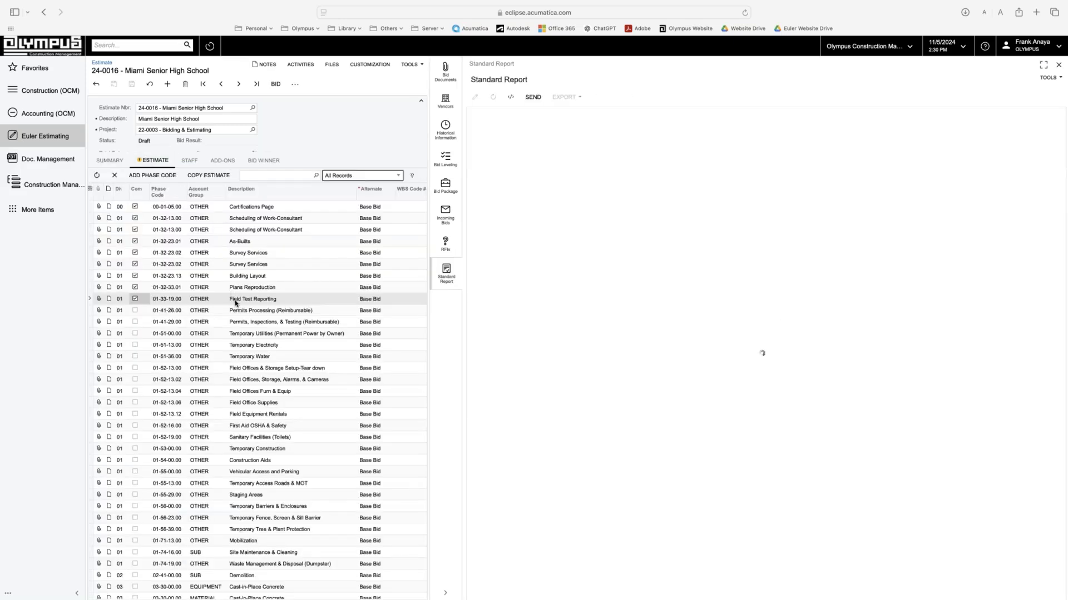
{"action": "scroll", "coordinate": [235, 303], "scroll_direction": "right", "scroll_amount": 1}
{"action": "scroll", "coordinate": [235, 303], "scroll_direction": "left", "scroll_amount": 1}
{"action": "scroll", "coordinate": [235, 303], "scroll_direction": "down", "scroll_amount": 5}
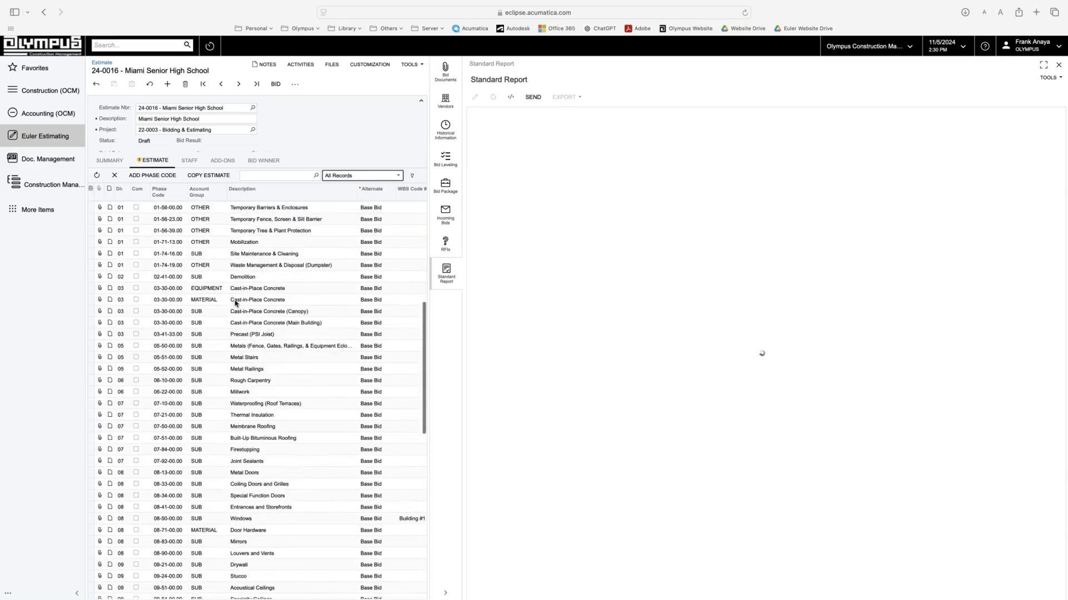
{"action": "scroll", "coordinate": [235, 303], "scroll_direction": "up", "scroll_amount": 5}
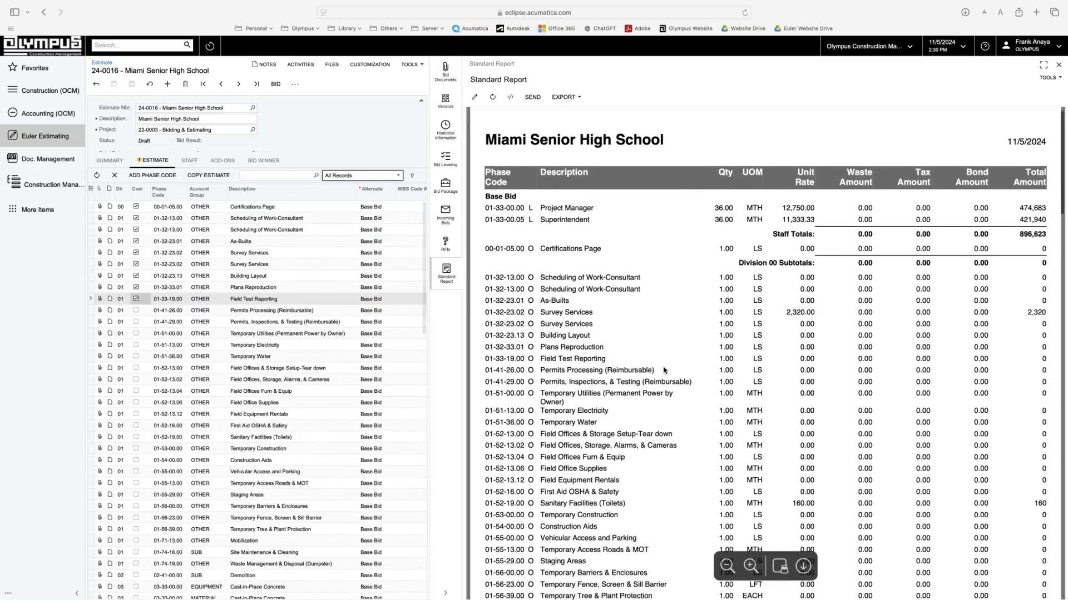
{"action": "scroll", "coordinate": [663, 370], "scroll_direction": "down", "scroll_amount": 5}
{"action": "scroll", "coordinate": [663, 371], "scroll_direction": "down", "scroll_amount": 3}
{"action": "scroll", "coordinate": [663, 371], "scroll_direction": "up", "scroll_amount": 4}
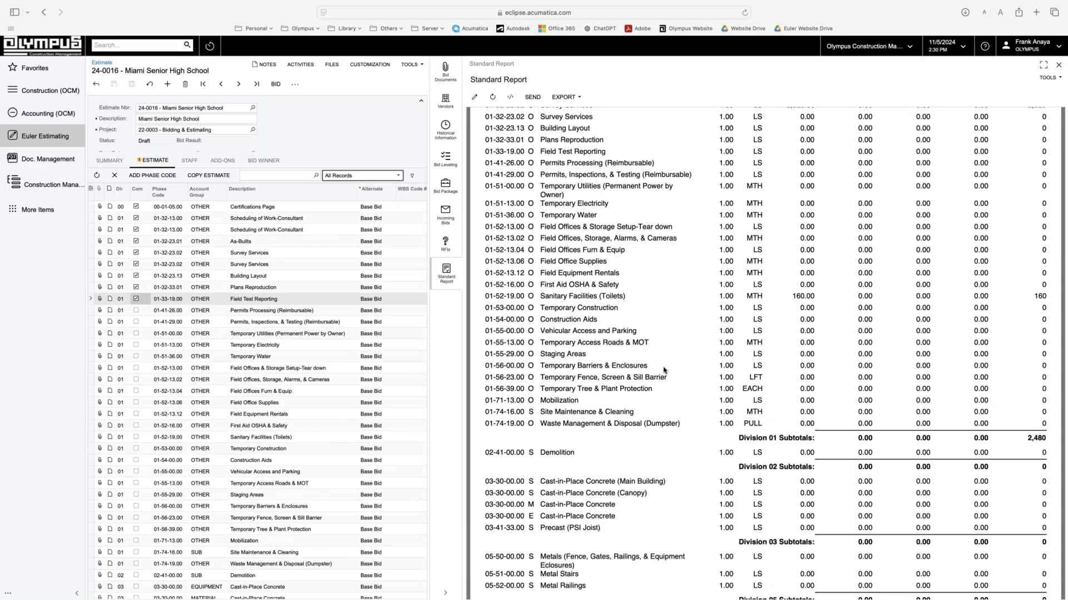
{"action": "scroll", "coordinate": [698, 368], "scroll_direction": "down", "scroll_amount": 2}
{"action": "scroll", "coordinate": [697, 368], "scroll_direction": "down", "scroll_amount": 15}
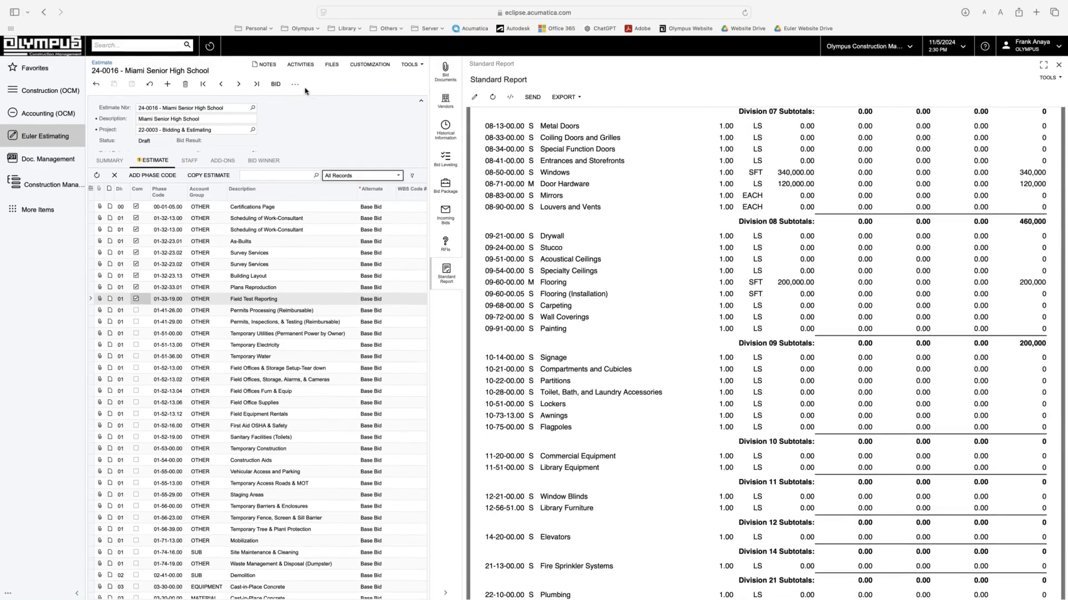
Step: Look over the reports available for the estimate, and collapse the standard report to view the estimate at full width
{"action": "left_click", "coordinate": [296, 85]}
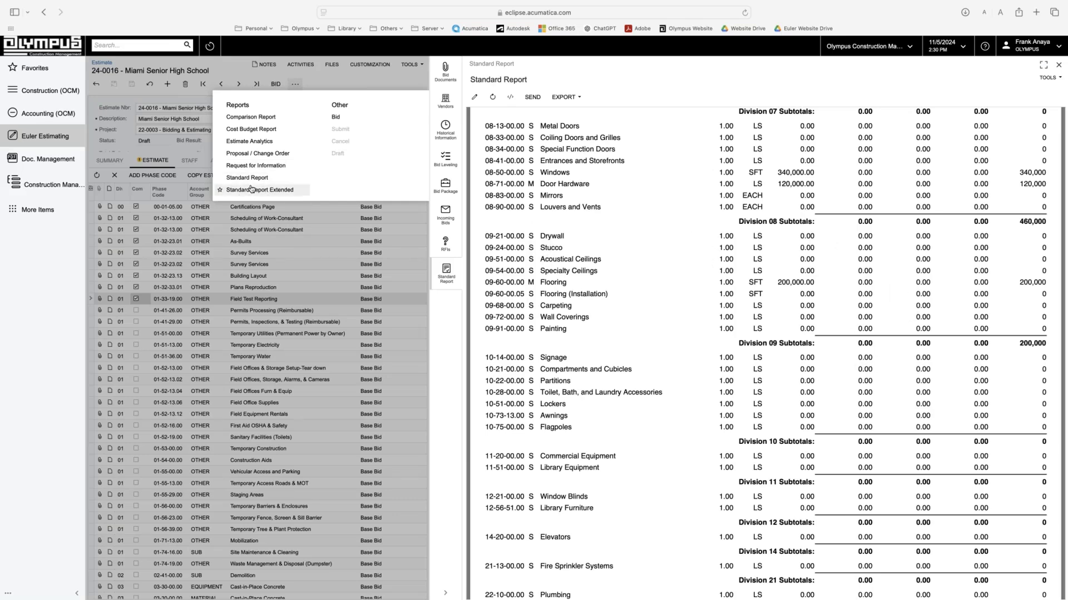
{"action": "scroll", "coordinate": [988, 215], "scroll_direction": "up", "scroll_amount": 15}
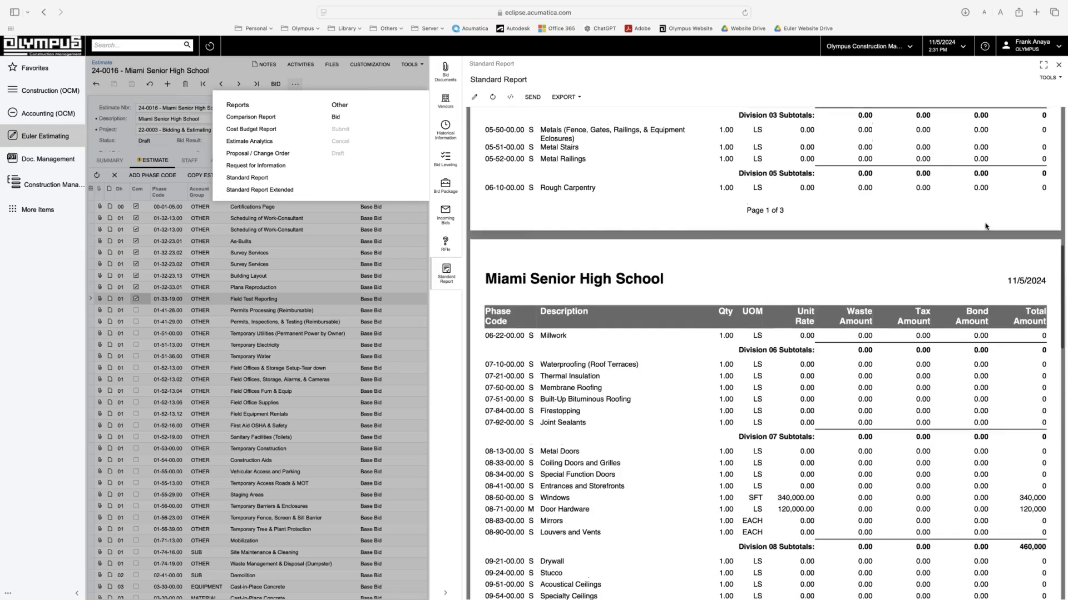
{"action": "scroll", "coordinate": [773, 352], "scroll_direction": "up", "scroll_amount": 1}
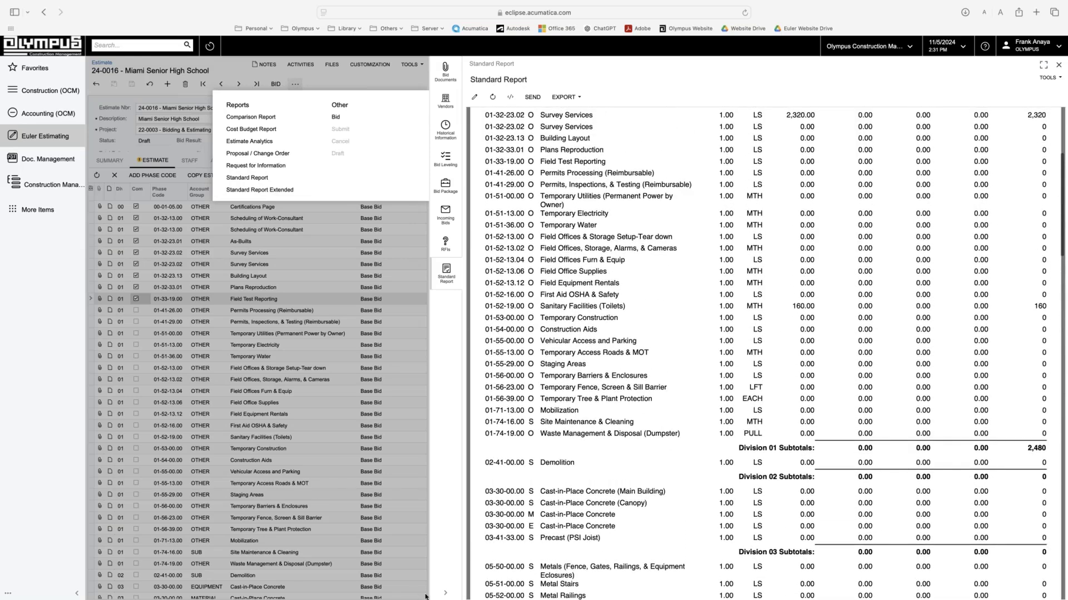
{"action": "left_click", "coordinate": [445, 593]}
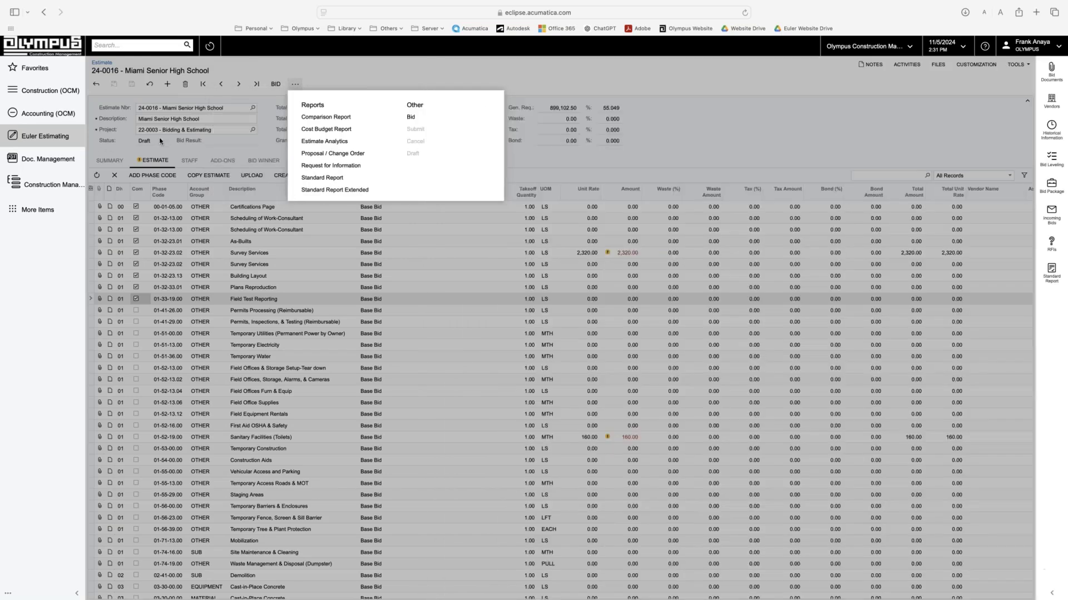
{"action": "left_click", "coordinate": [340, 75]}
Step: Go to the Euler Estimating bid packages, clear the estimate number filter and open bid package BP24-0003
{"action": "left_click", "coordinate": [37, 140]}
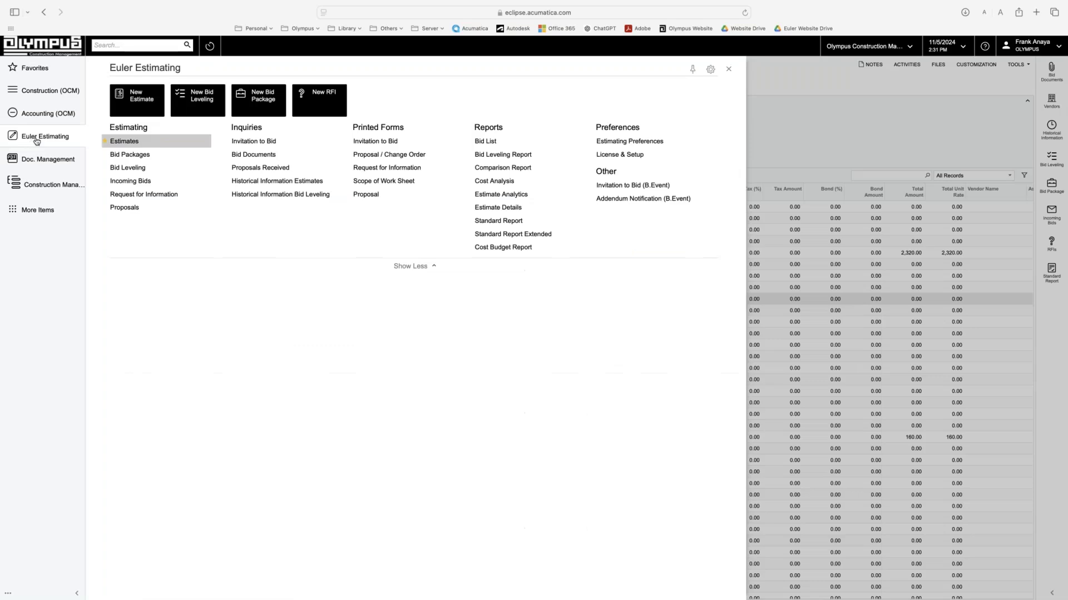
{"action": "left_click", "coordinate": [140, 160]}
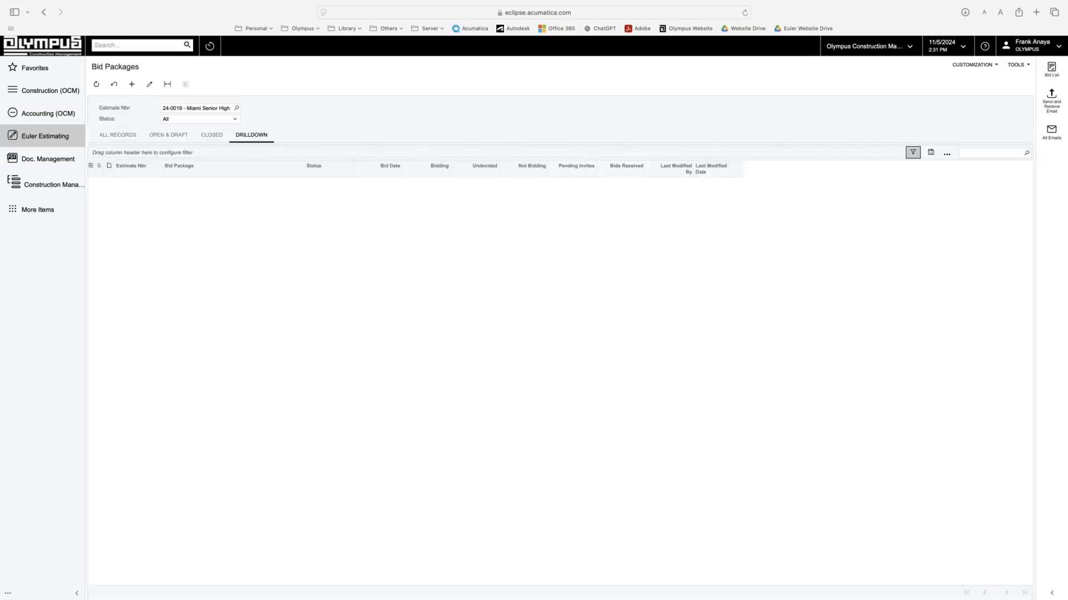
{"action": "left_click", "coordinate": [196, 108]}
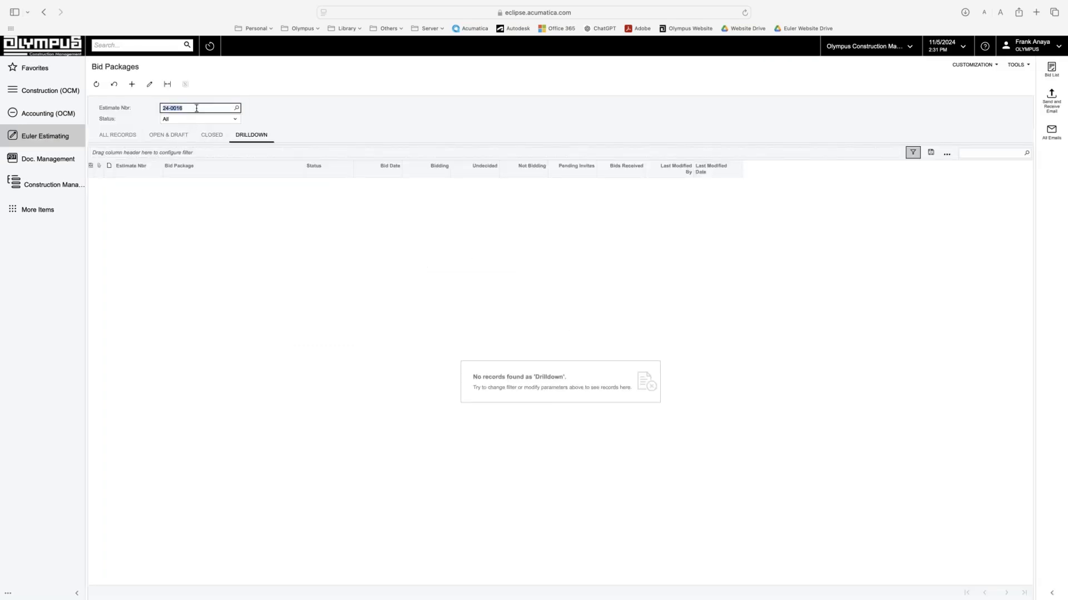
{"action": "key", "text": "BackSpace"}
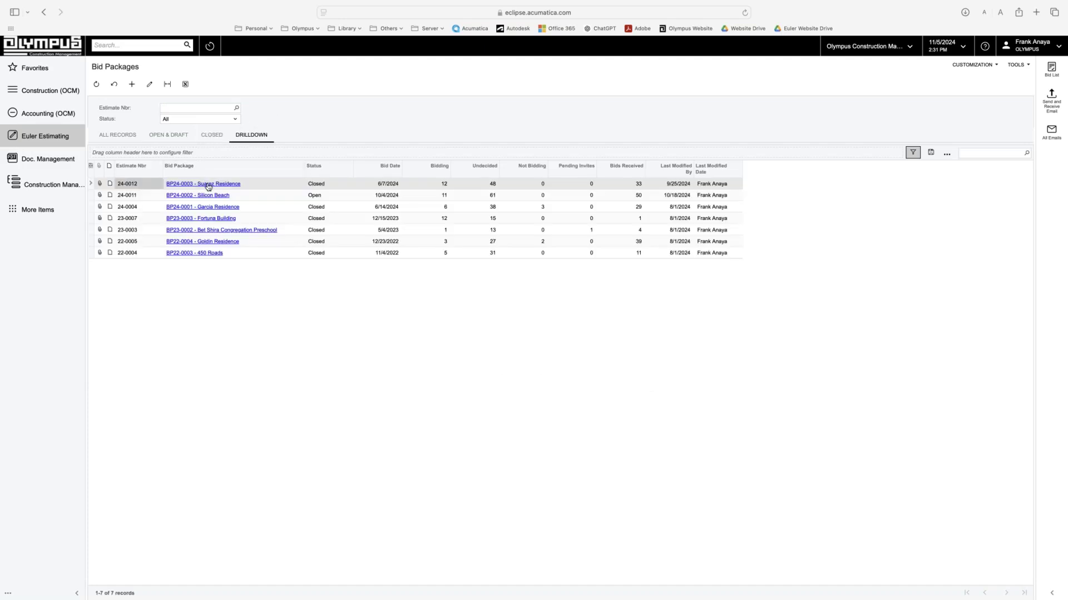
{"action": "double_click", "coordinate": [292, 187]}
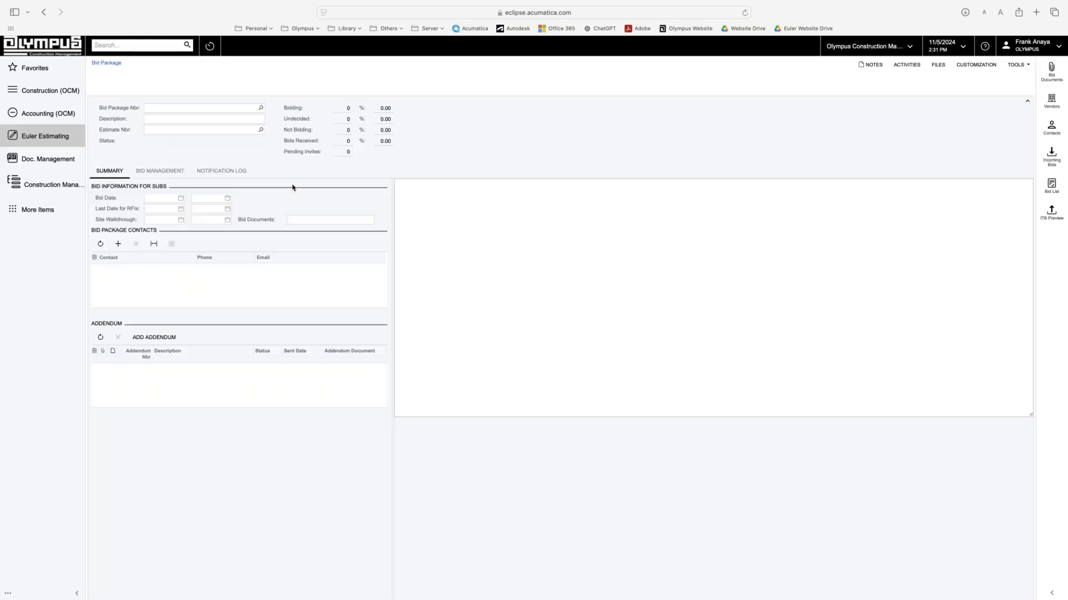
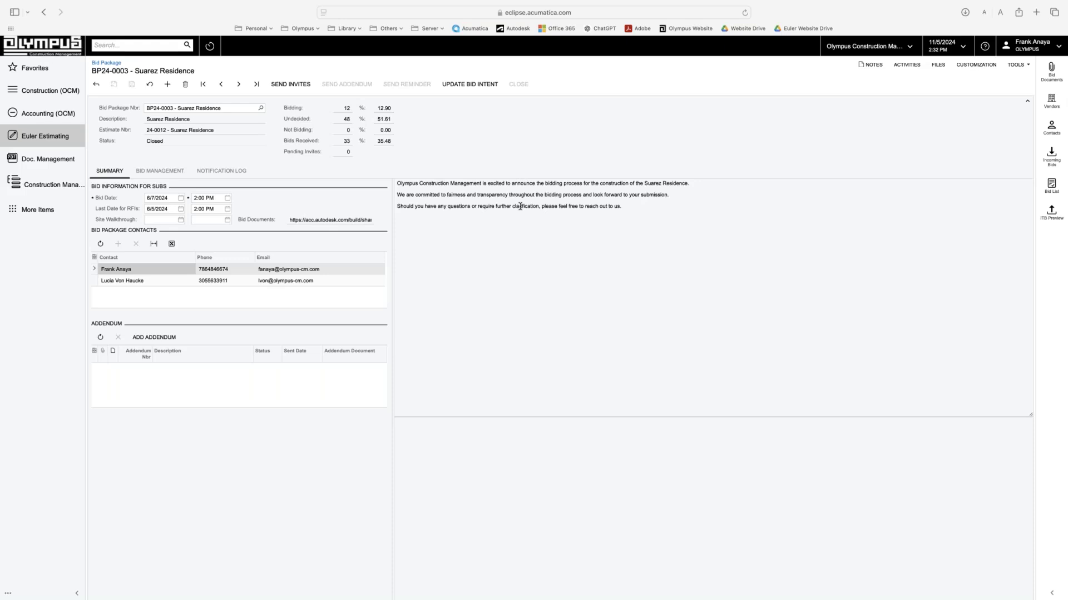
Step: Preview the invitation to bid of the bid package and review its dates, message, addenda and contacts
{"action": "left_click", "coordinate": [1047, 212]}
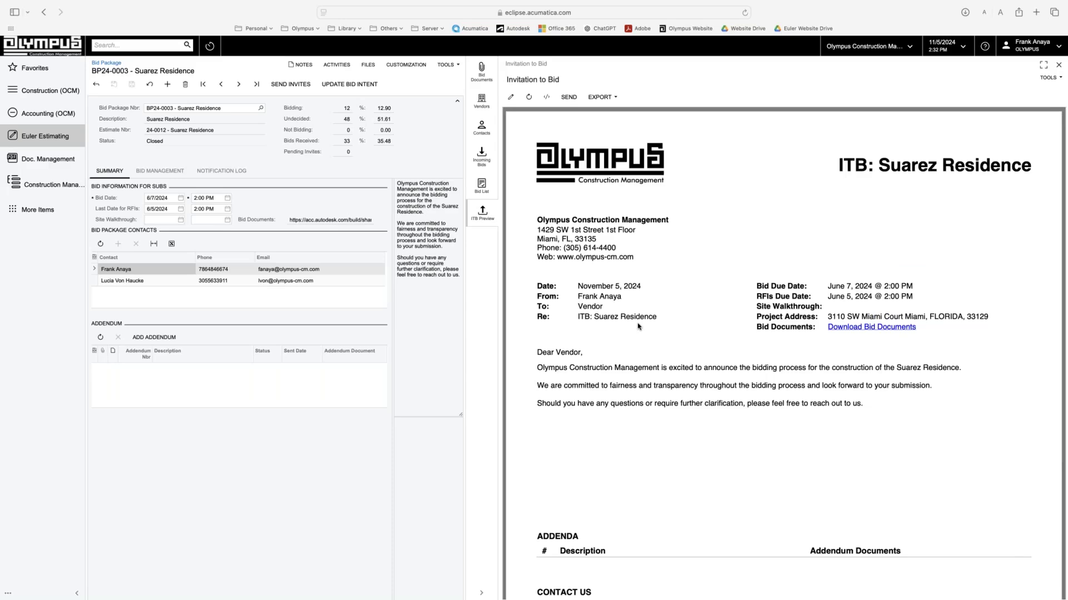
{"action": "scroll", "coordinate": [638, 326], "scroll_direction": "down", "scroll_amount": 5}
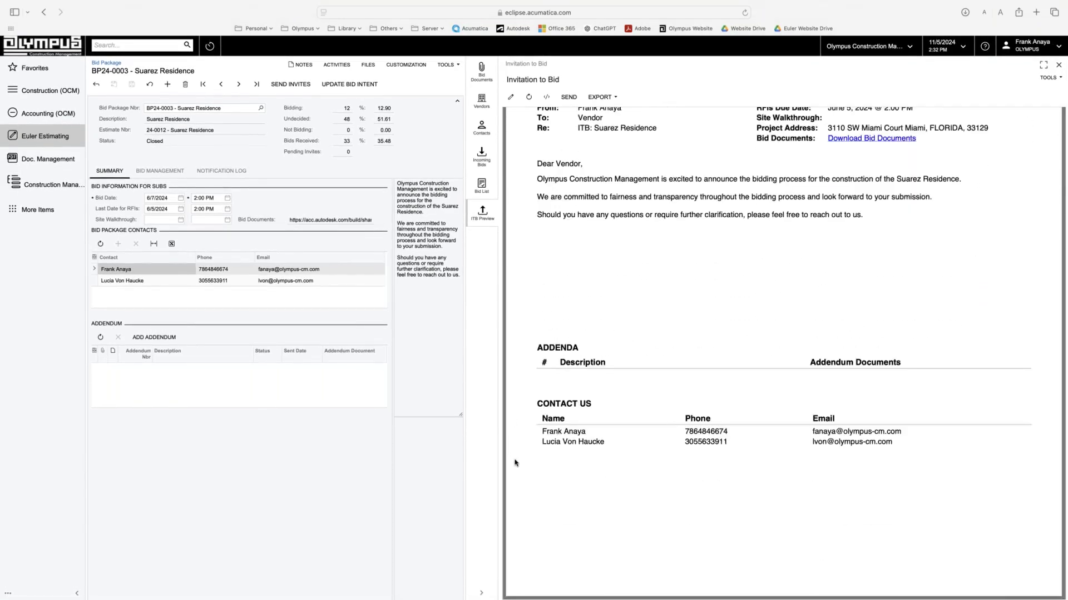
{"action": "scroll", "coordinate": [656, 431], "scroll_direction": "up", "scroll_amount": 5}
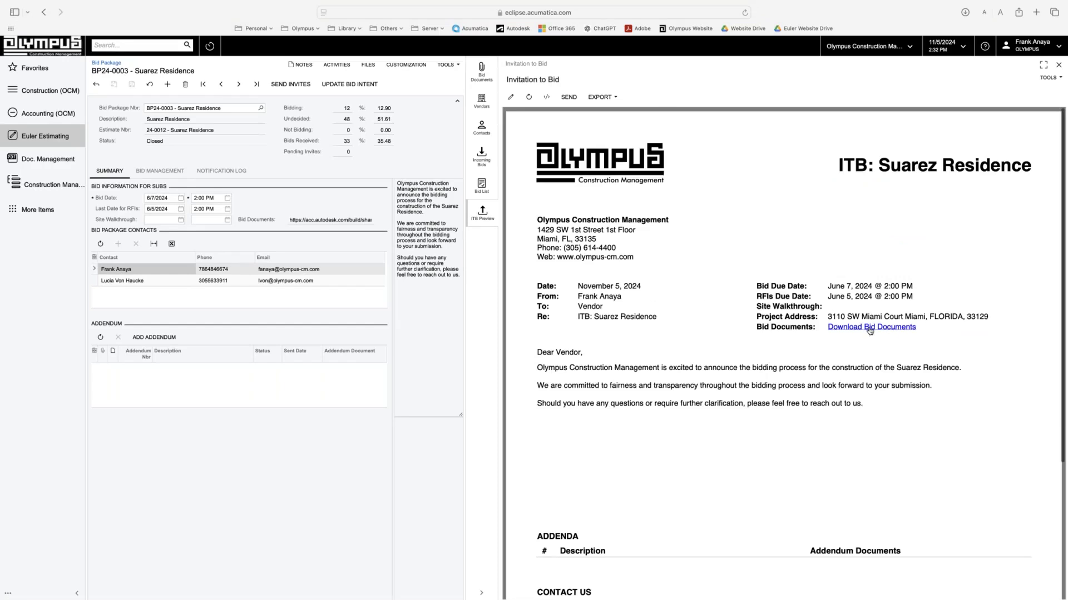
Step: Collapse the invitation preview, and try to add an addendum and a phase code to bid package BP24-0003
{"action": "left_click", "coordinate": [482, 594]}
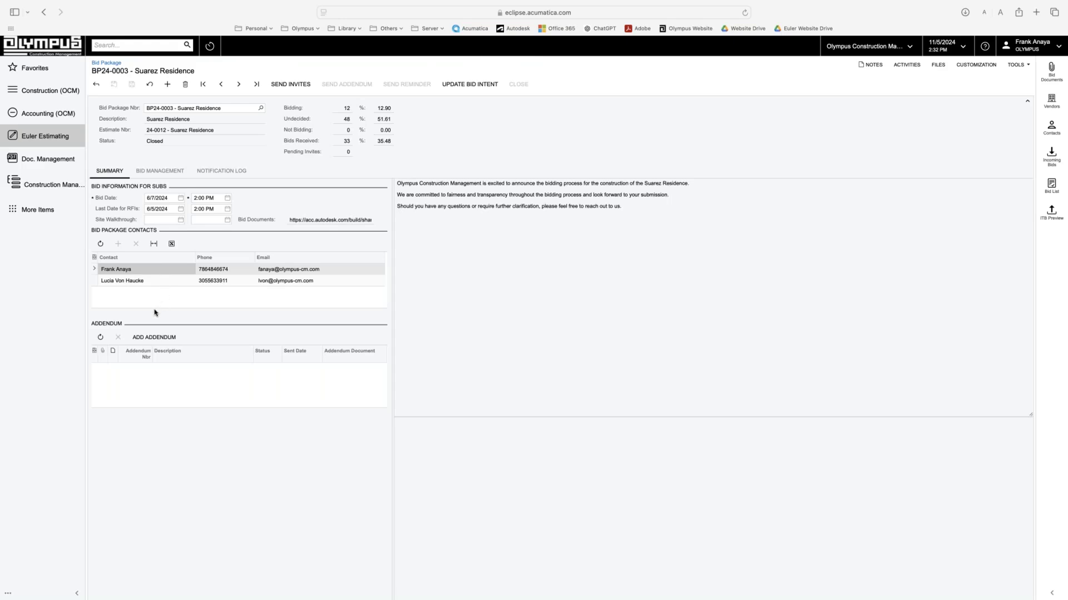
{"action": "left_click", "coordinate": [142, 339]}
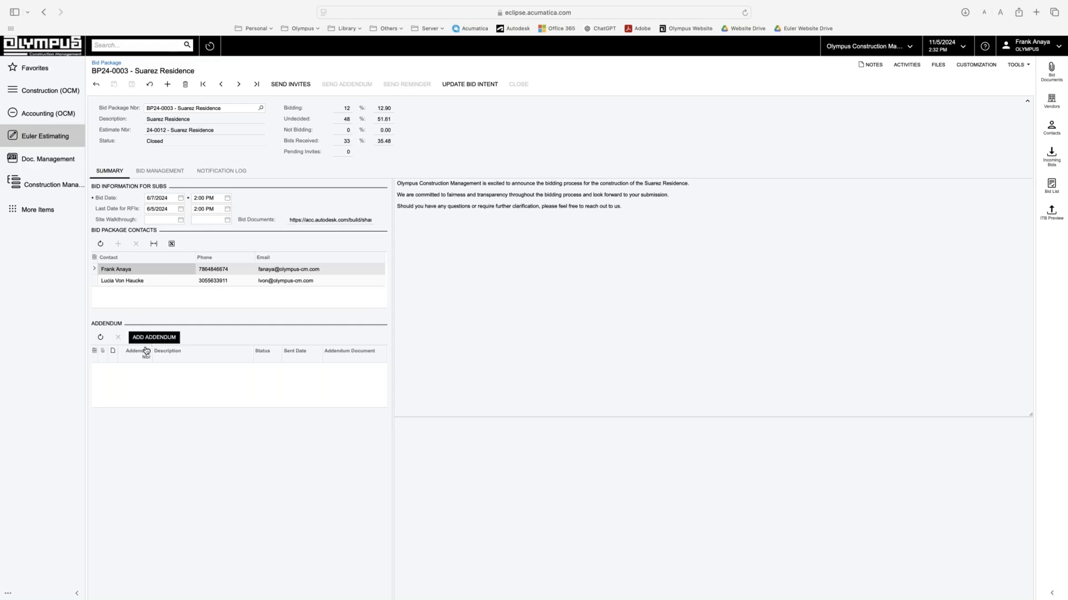
{"action": "left_click", "coordinate": [169, 173]}
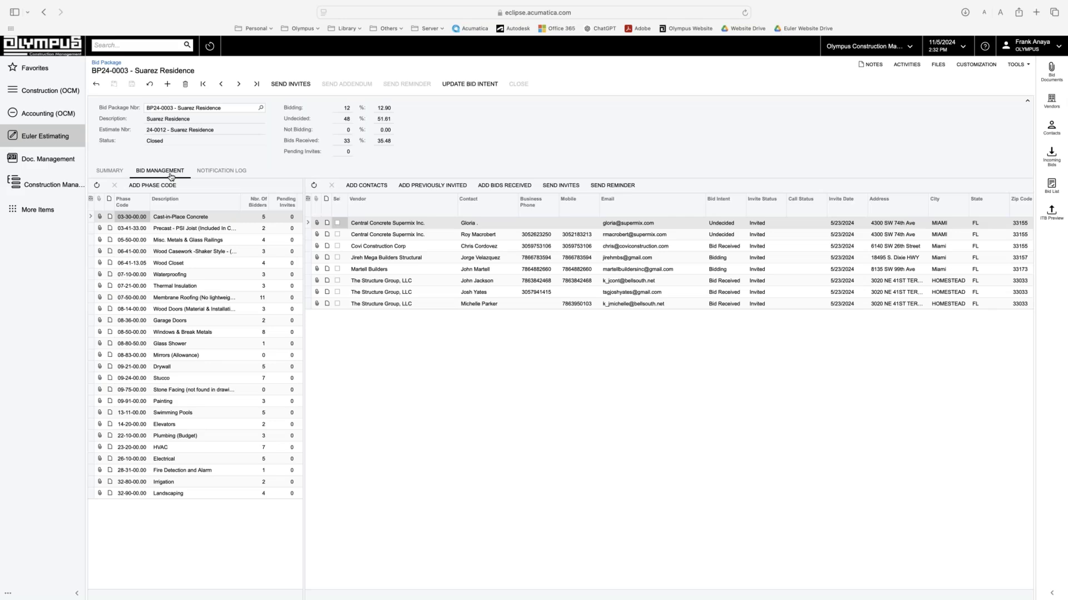
{"action": "left_click", "coordinate": [170, 188]}
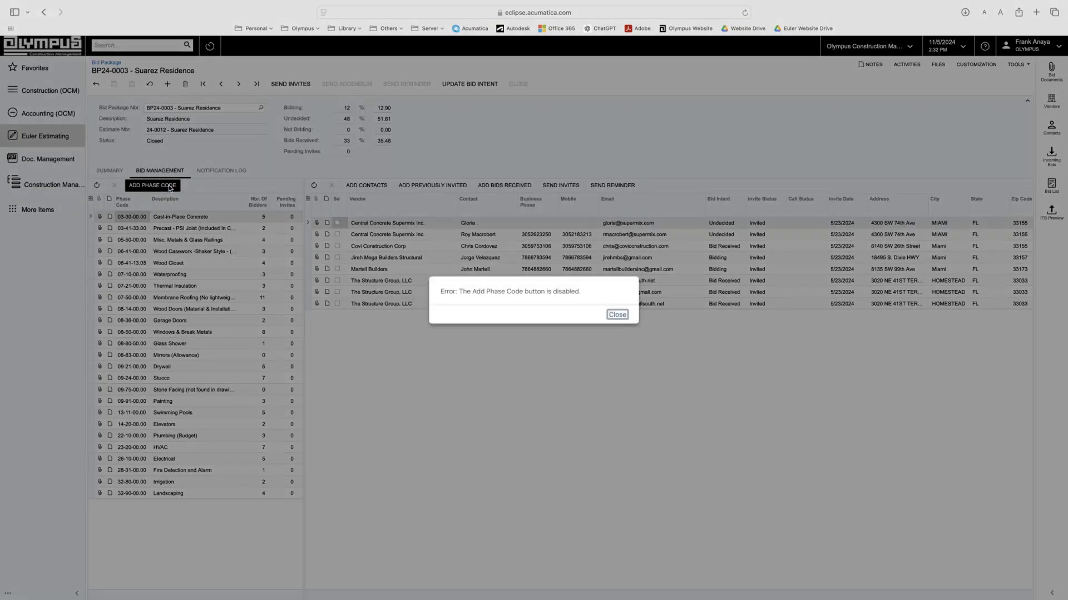
{"action": "left_click", "coordinate": [617, 316]}
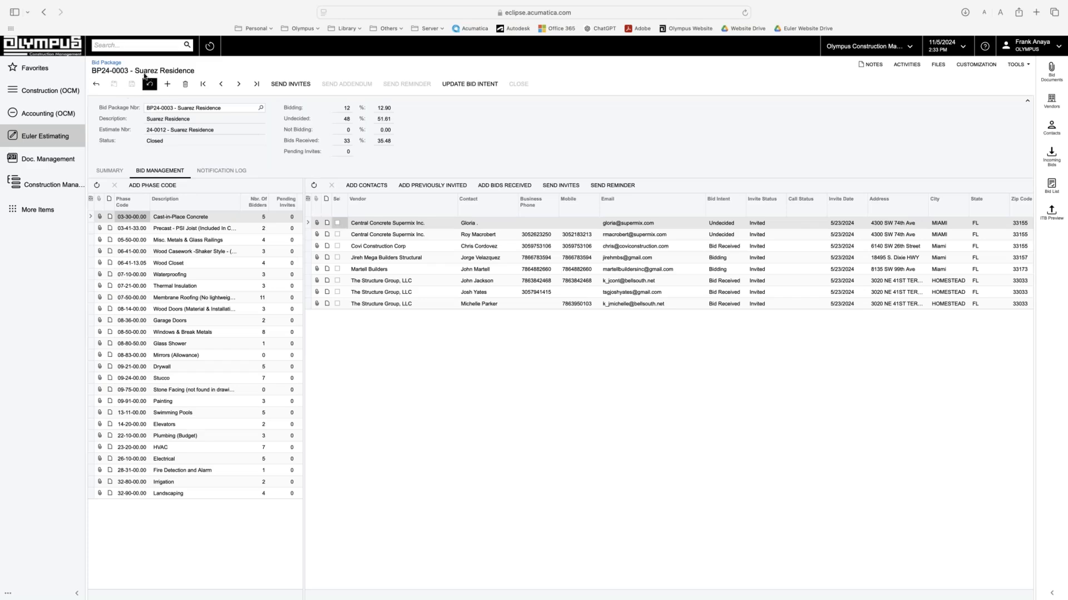
Step: Return to the bid packages list and open BP24-0002 - Silicon Beach to review its addenda
{"action": "left_click", "coordinate": [108, 64]}
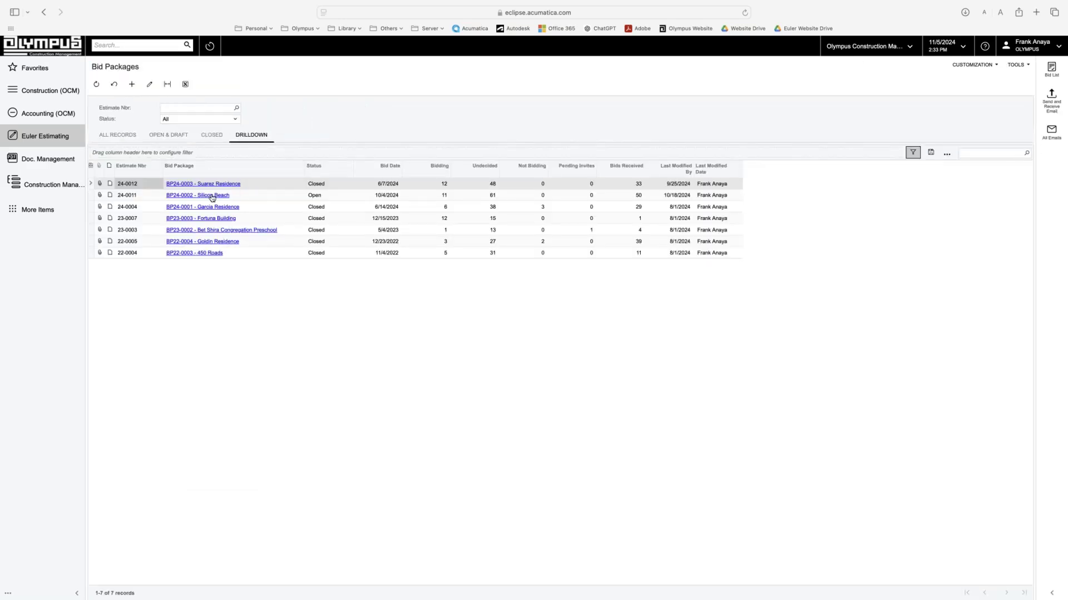
{"action": "left_click", "coordinate": [212, 196]}
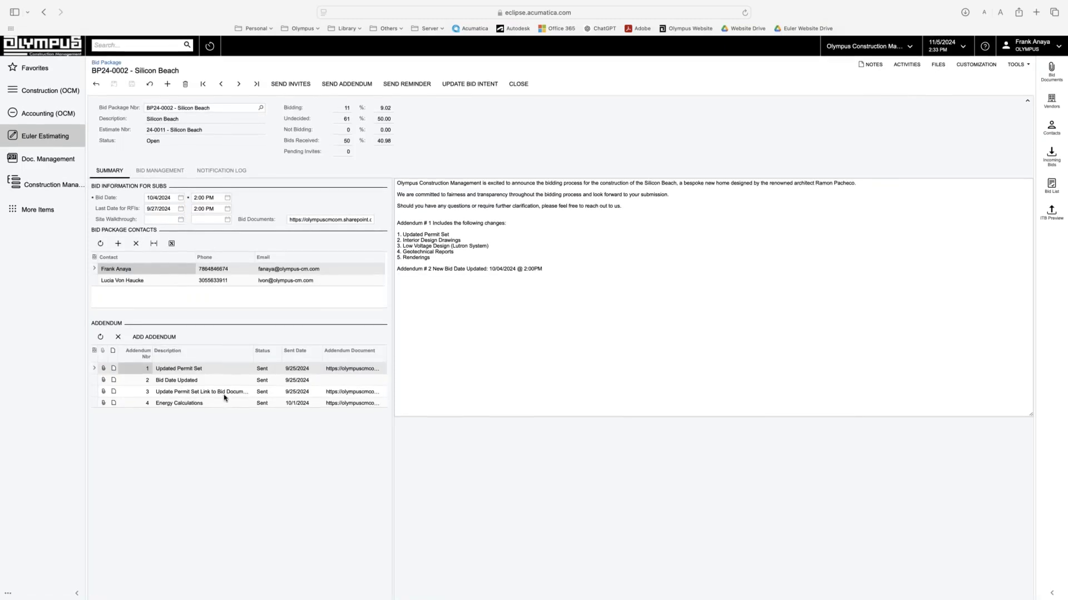
{"action": "scroll", "coordinate": [221, 391], "scroll_direction": "down", "scroll_amount": 1}
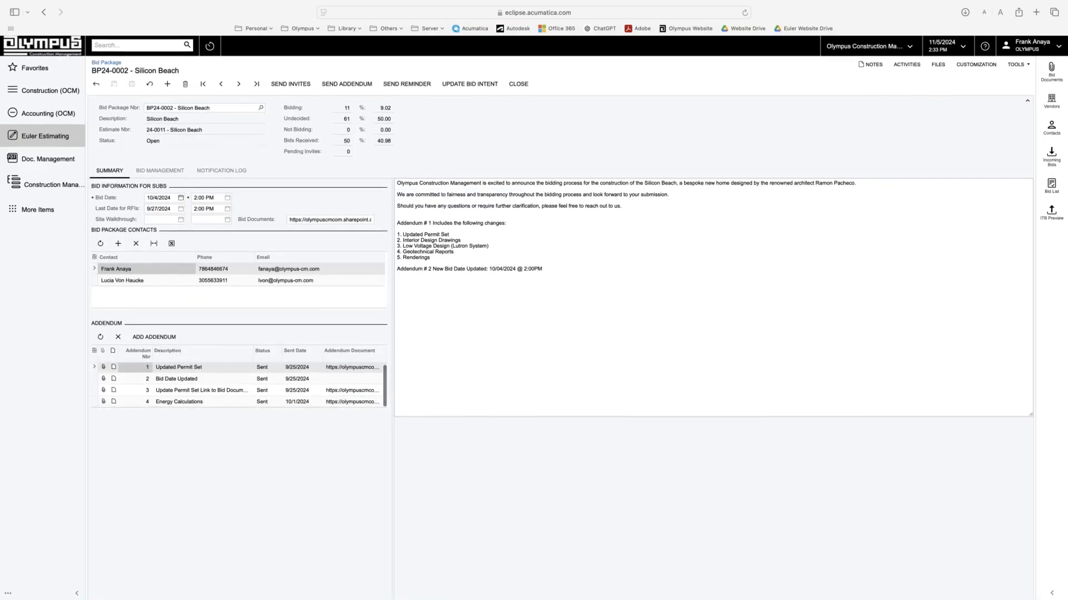
Step: Open the bid management of the Silicon Beach package and look at the phase codes available to add
{"action": "left_click", "coordinate": [167, 173]}
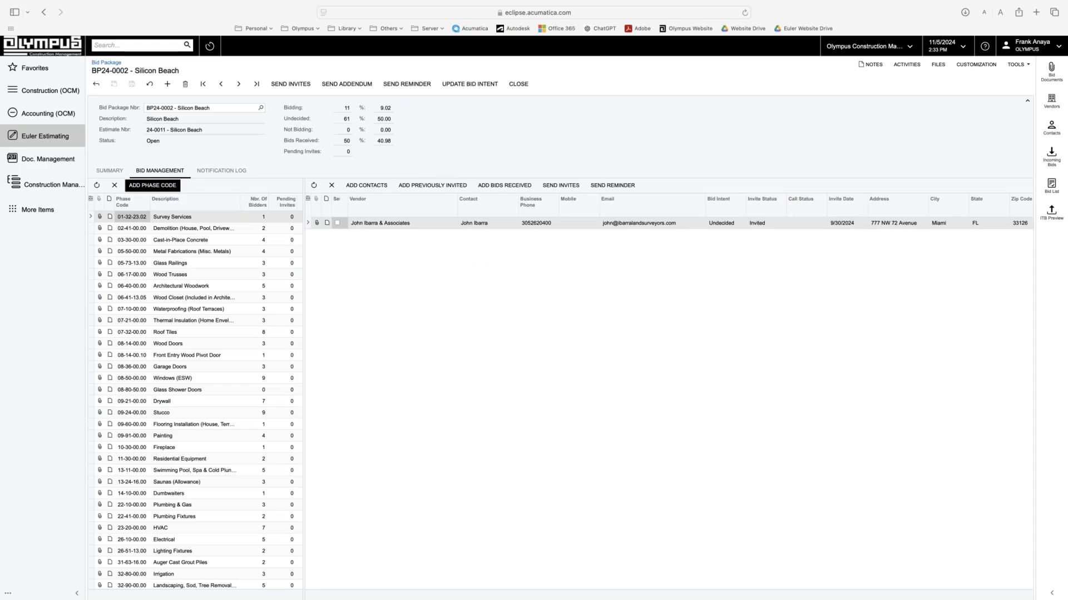
{"action": "left_click", "coordinate": [155, 189]}
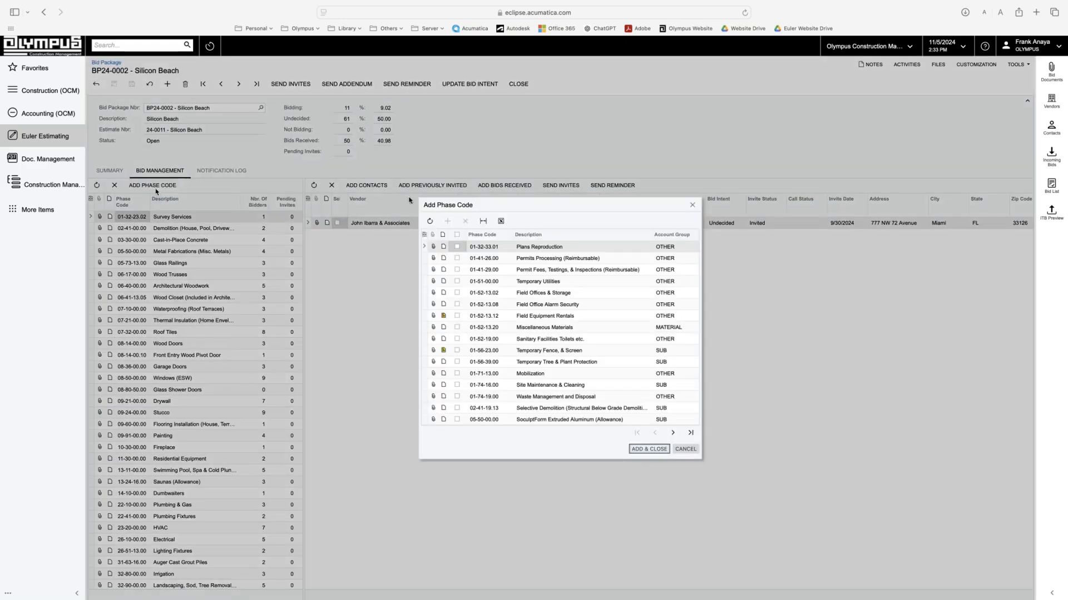
{"action": "left_click_drag", "start_coordinate": [551, 207], "coordinate": [467, 194]}
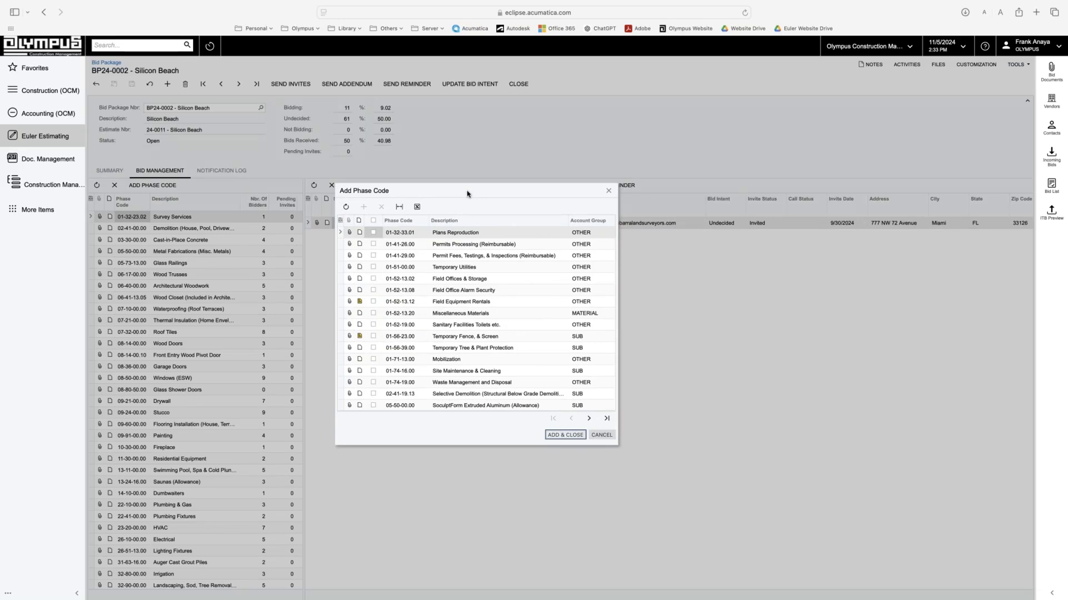
{"action": "left_click", "coordinate": [609, 191]}
Step: View the bidders for Demolition and Cast-in-Place Concrete, and search the contacts available to add for "mar"
{"action": "left_click", "coordinate": [192, 229]}
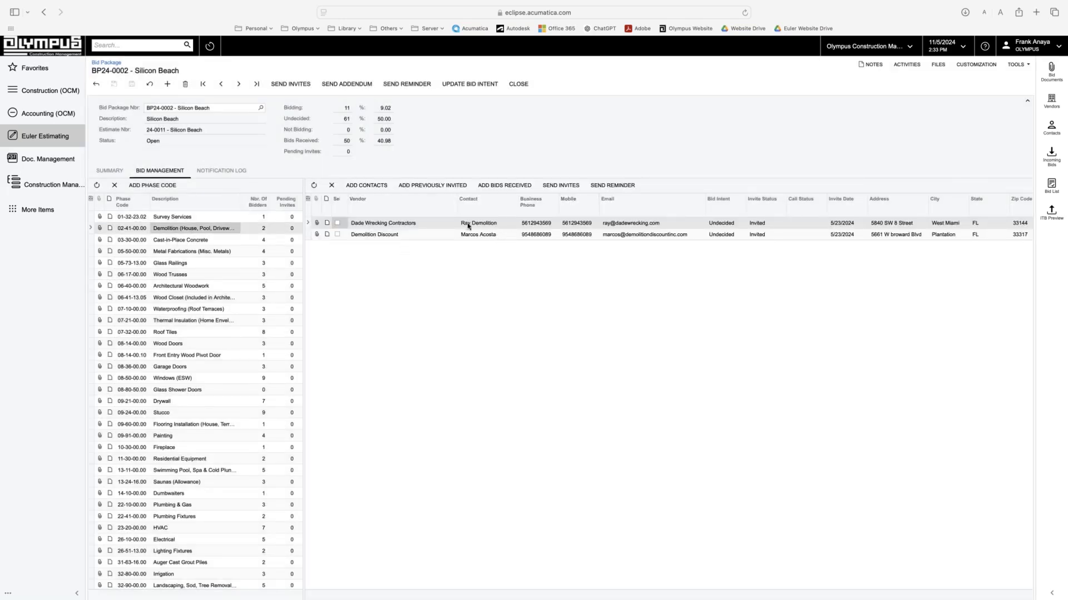
{"action": "left_click", "coordinate": [214, 240]}
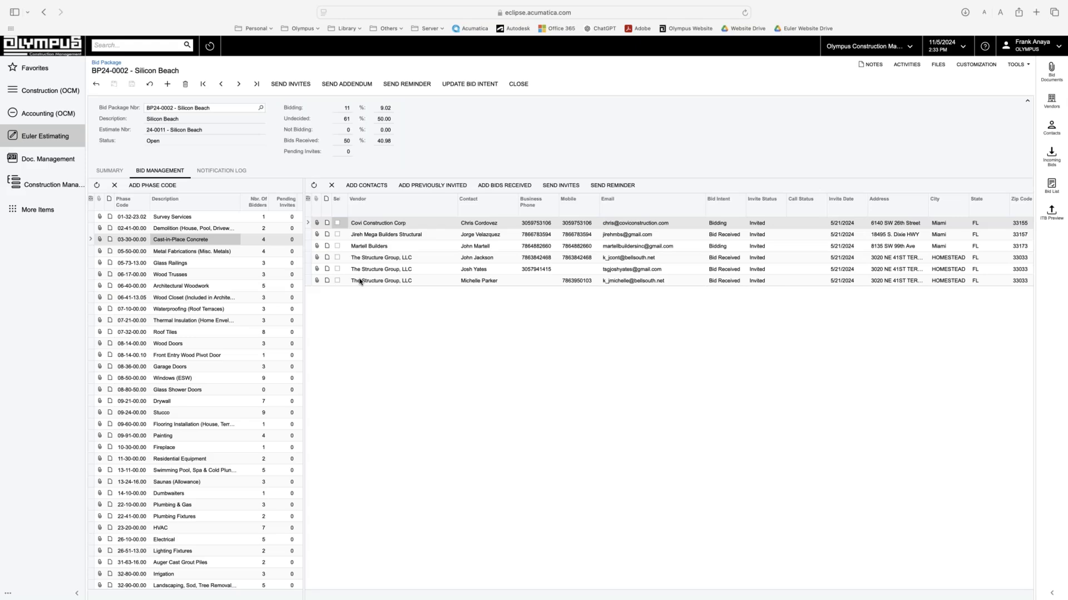
{"action": "left_click", "coordinate": [371, 187]}
{"action": "left_click", "coordinate": [371, 188]}
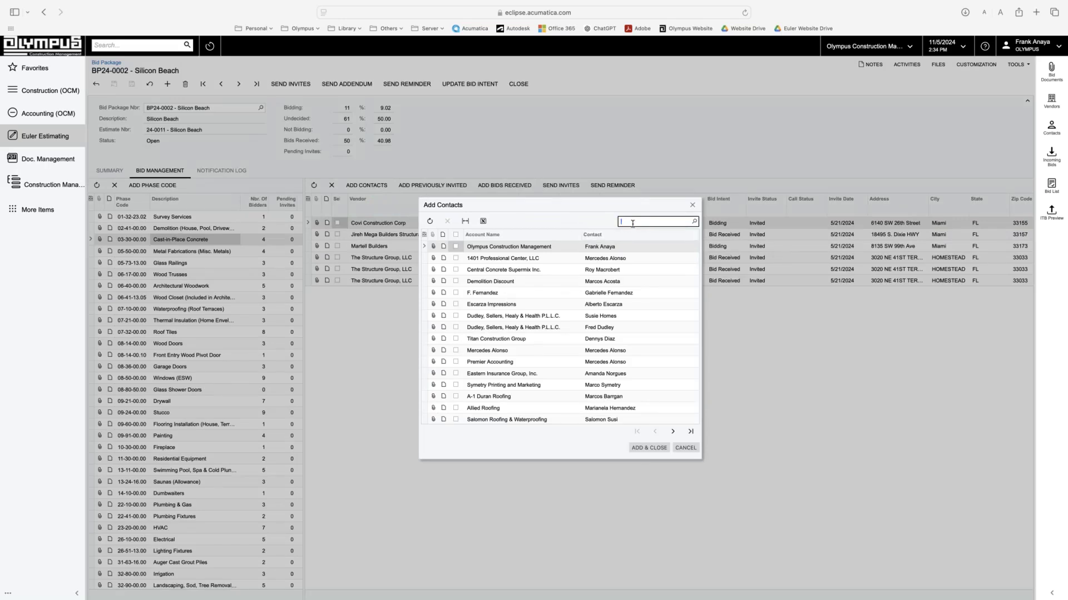
{"action": "type", "text": "mal"}
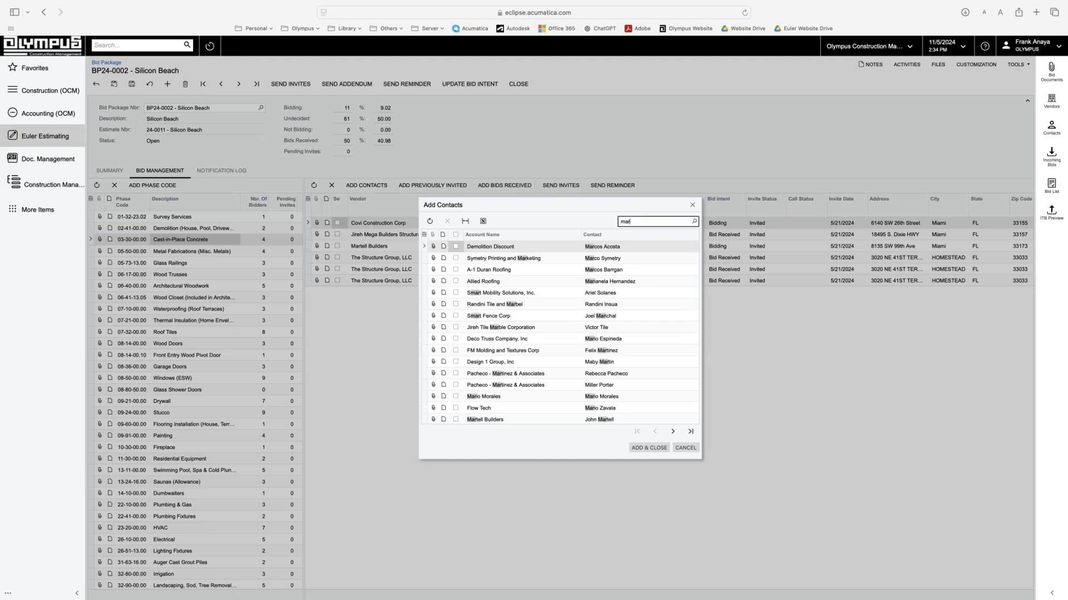
{"action": "left_click", "coordinate": [692, 207]}
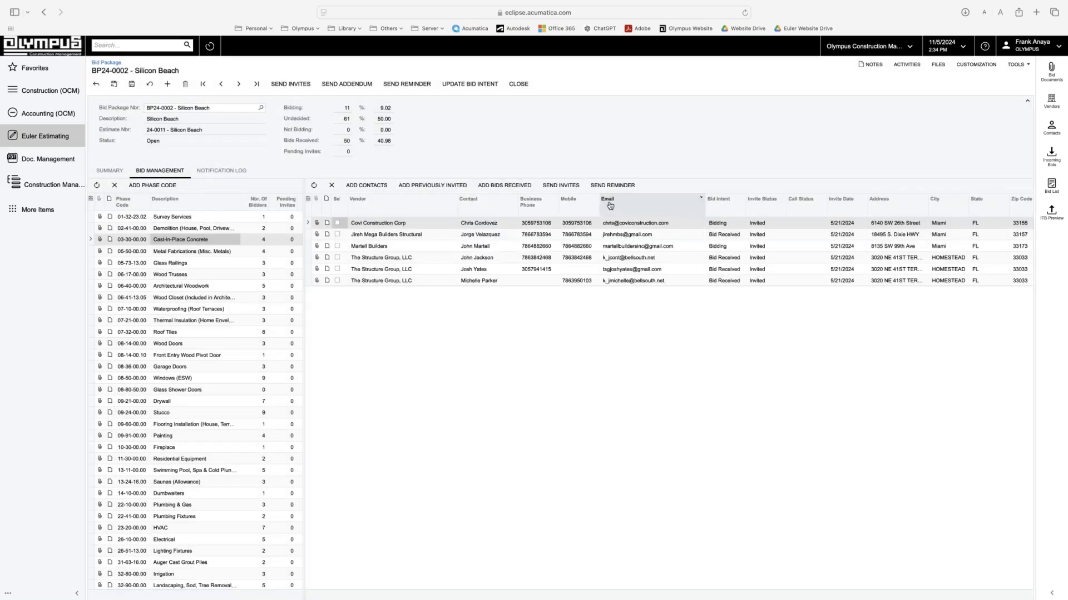
Step: Look over the previously invited vendors and the bids received that could be added to Cast-in-Place Concrete
{"action": "left_click", "coordinate": [421, 188]}
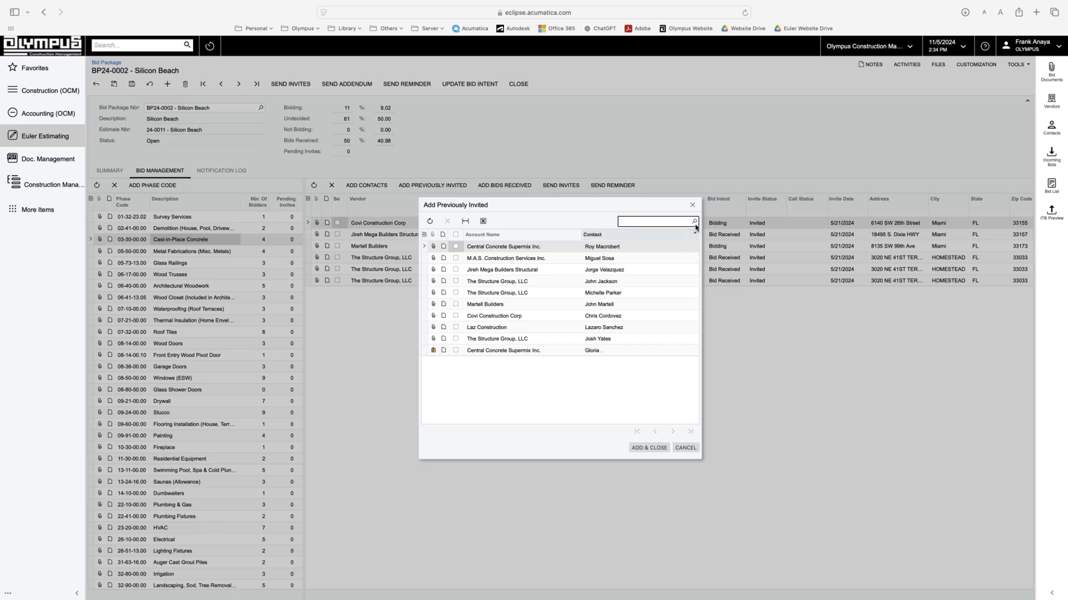
{"action": "left_click", "coordinate": [692, 206]}
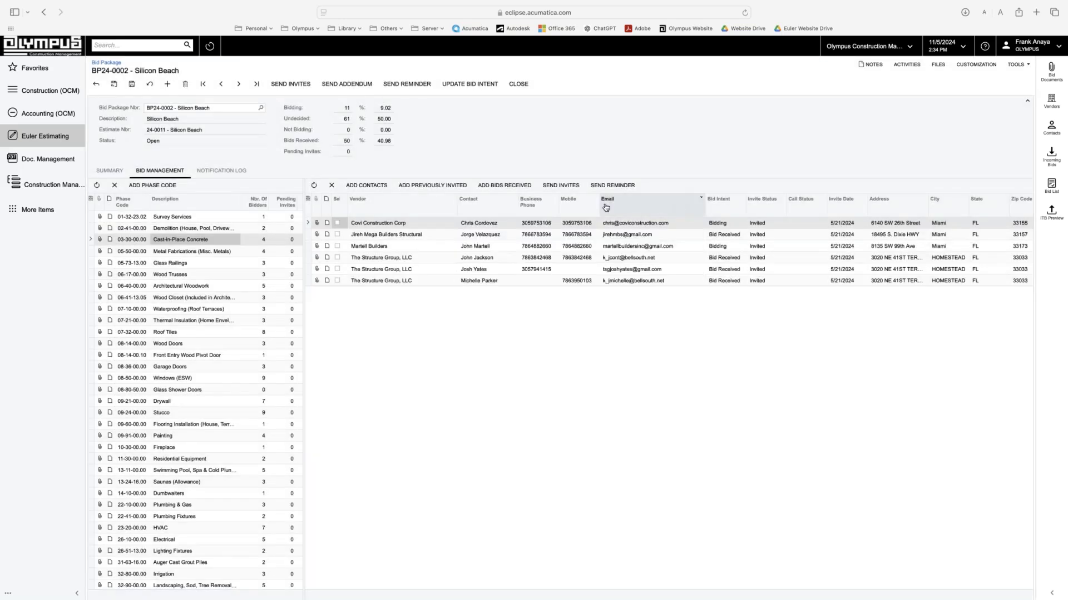
{"action": "left_click", "coordinate": [506, 186]}
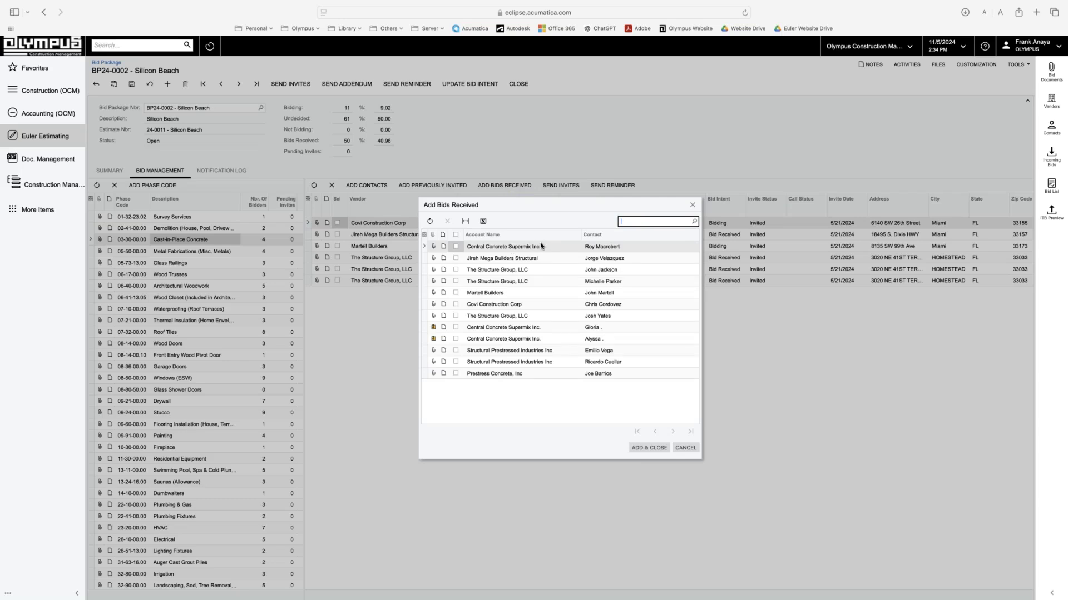
{"action": "left_click", "coordinate": [692, 206]}
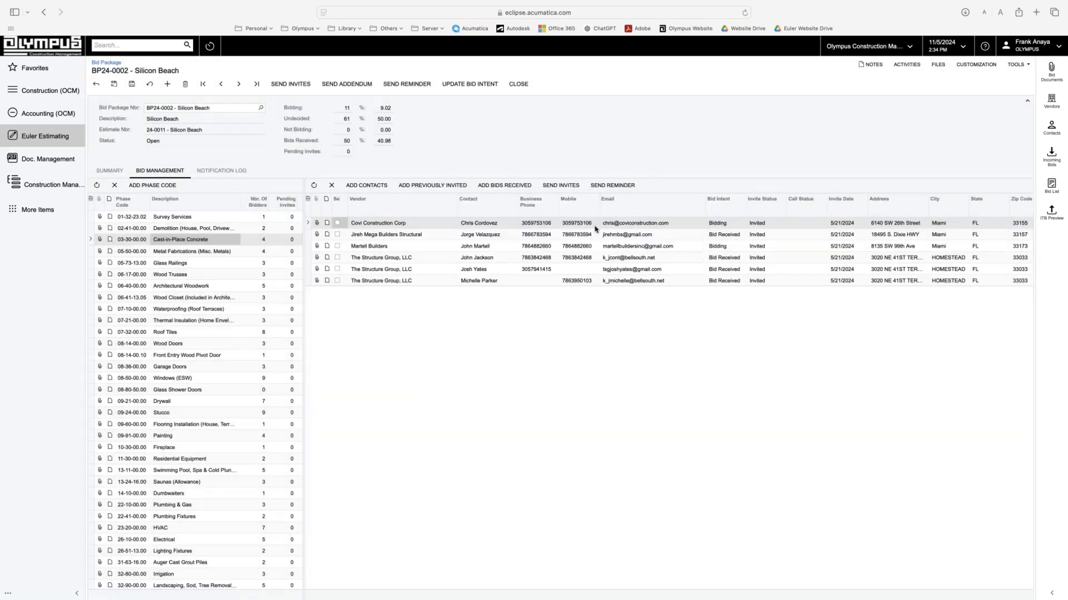
Step: Examine the bid counts per phase code, the vendors' bid intent, and the call status choices for Covi Construction Corp
{"action": "scroll", "coordinate": [218, 290], "scroll_direction": "right", "scroll_amount": 4}
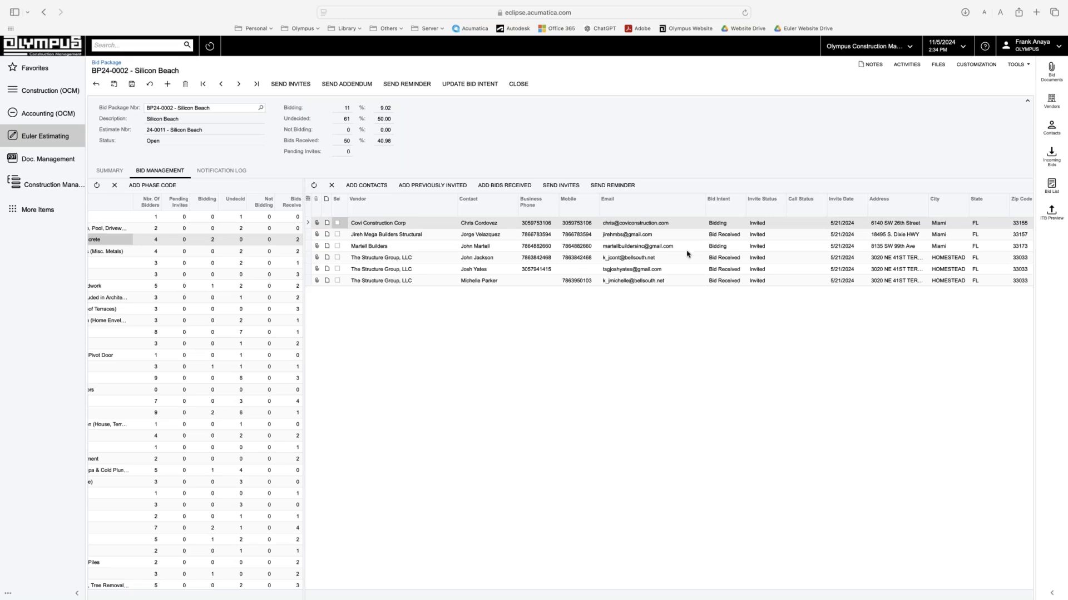
{"action": "scroll", "coordinate": [139, 316], "scroll_direction": "left", "scroll_amount": 5}
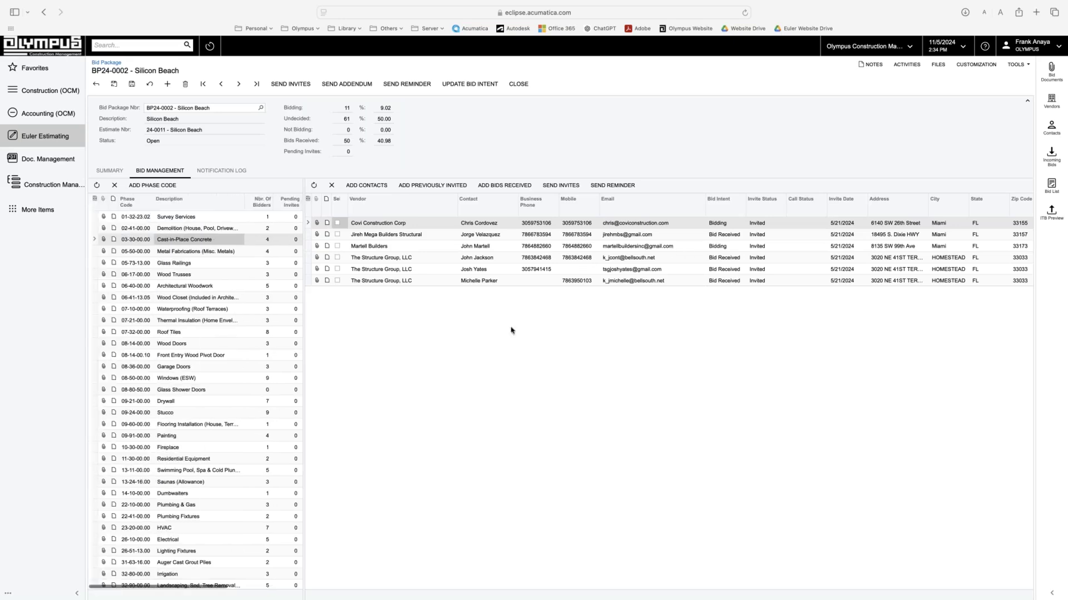
{"action": "left_click", "coordinate": [729, 246]}
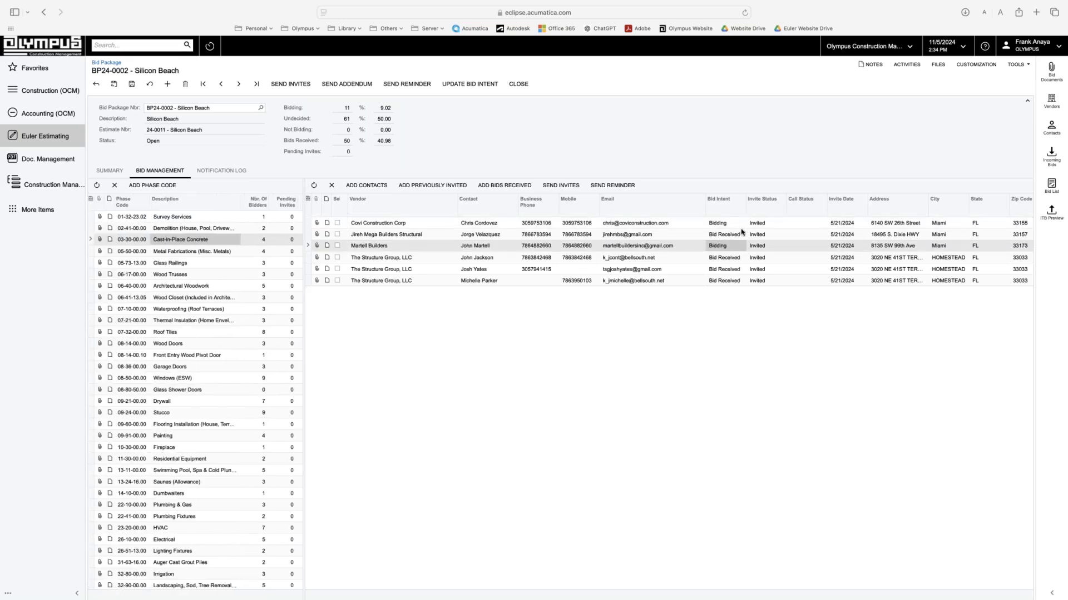
{"action": "left_click", "coordinate": [816, 224]}
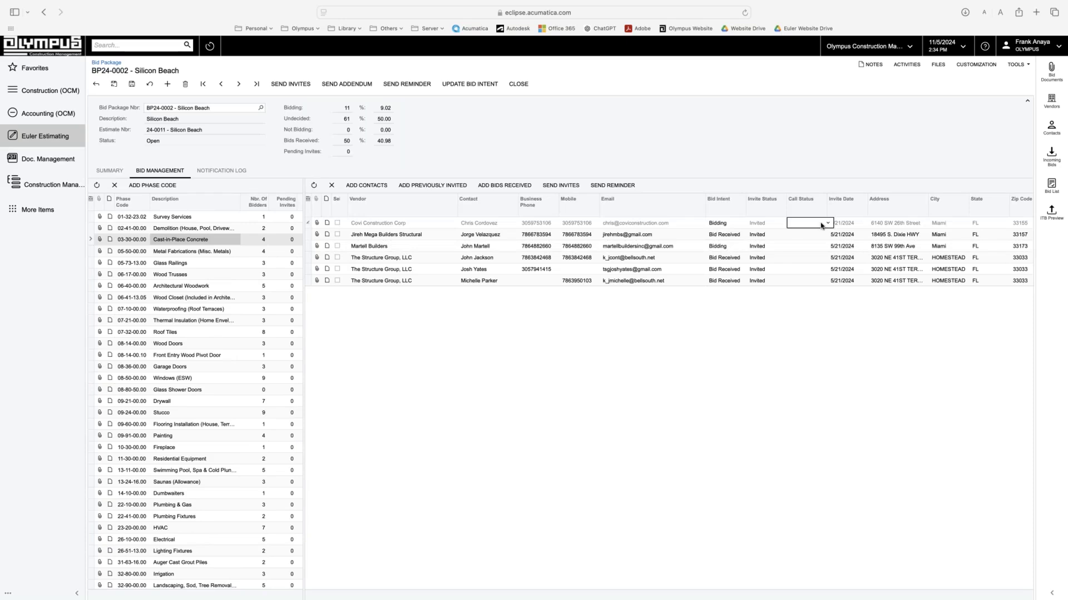
{"action": "left_click", "coordinate": [822, 225]}
{"action": "left_click", "coordinate": [823, 224]}
Step: Review the notification log of sent invites, reminders and addenda, and return to the bid package summary
{"action": "left_click", "coordinate": [230, 169]}
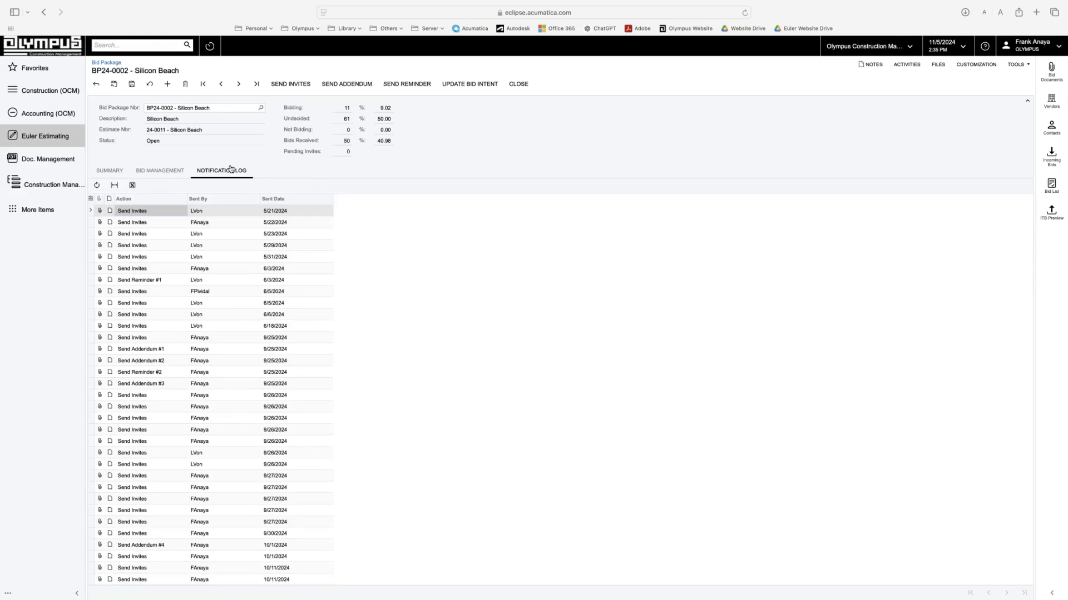
{"action": "scroll", "coordinate": [221, 317], "scroll_direction": "down", "scroll_amount": 5}
{"action": "scroll", "coordinate": [221, 317], "scroll_direction": "up", "scroll_amount": 5}
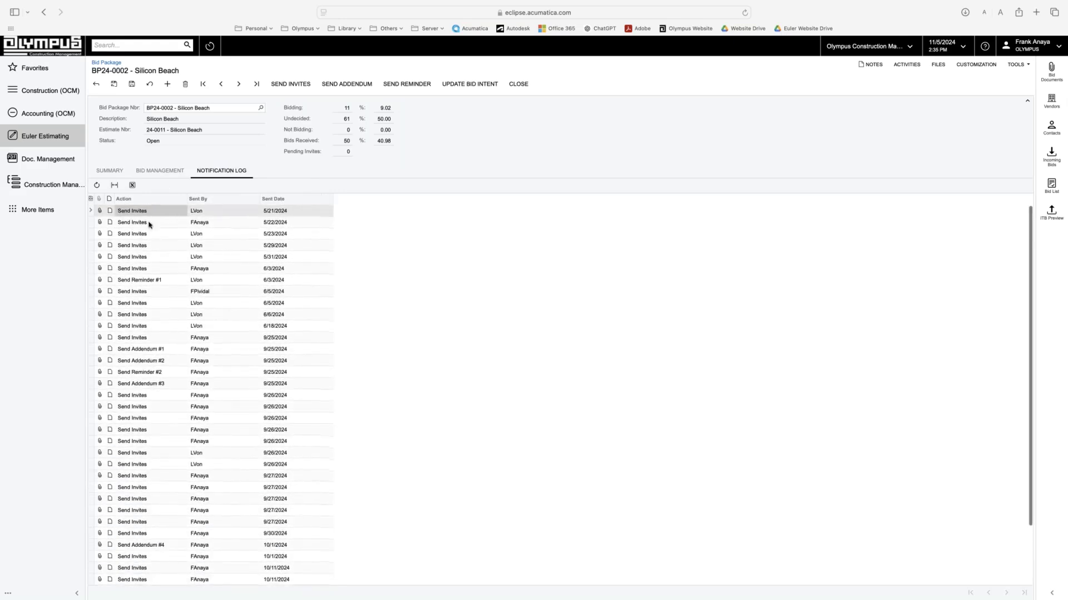
{"action": "left_click", "coordinate": [118, 173]}
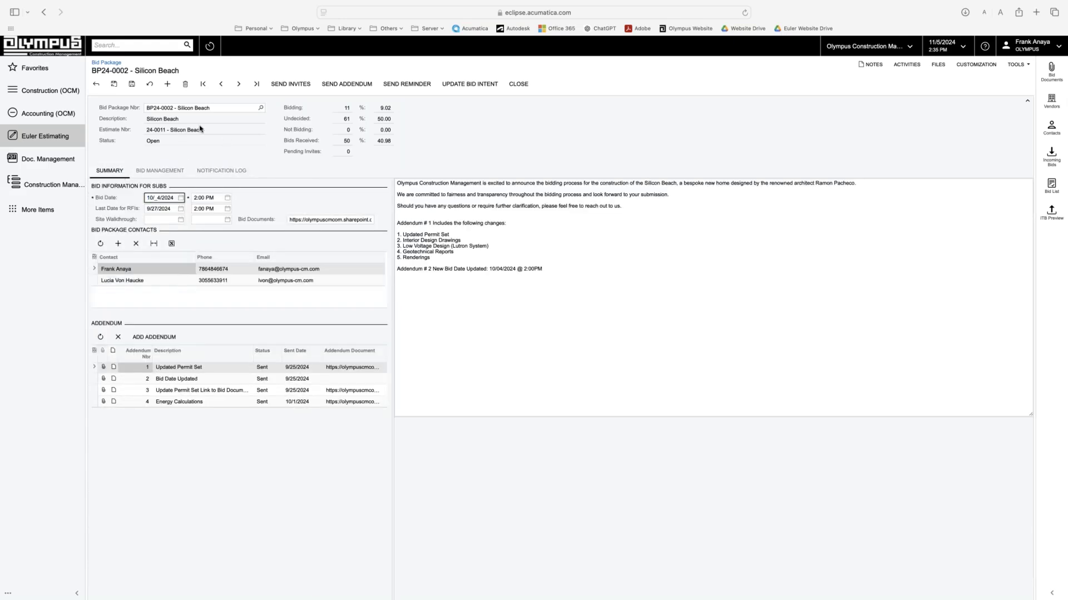
Step: Go to the Euler Estimating proposals and open proposal PP24-0002
{"action": "left_click", "coordinate": [74, 146]}
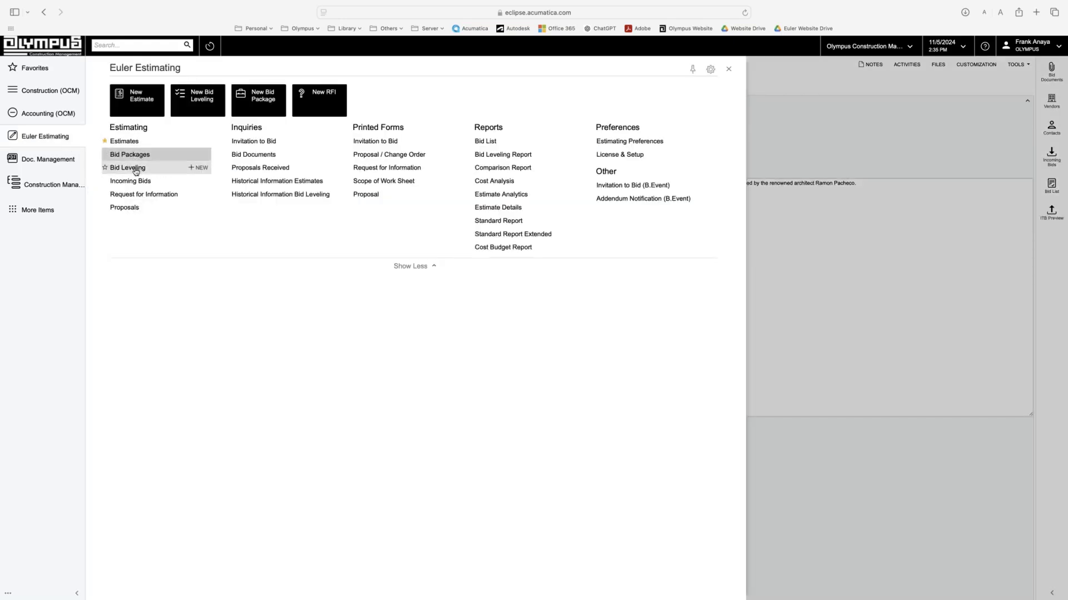
{"action": "left_click", "coordinate": [134, 209]}
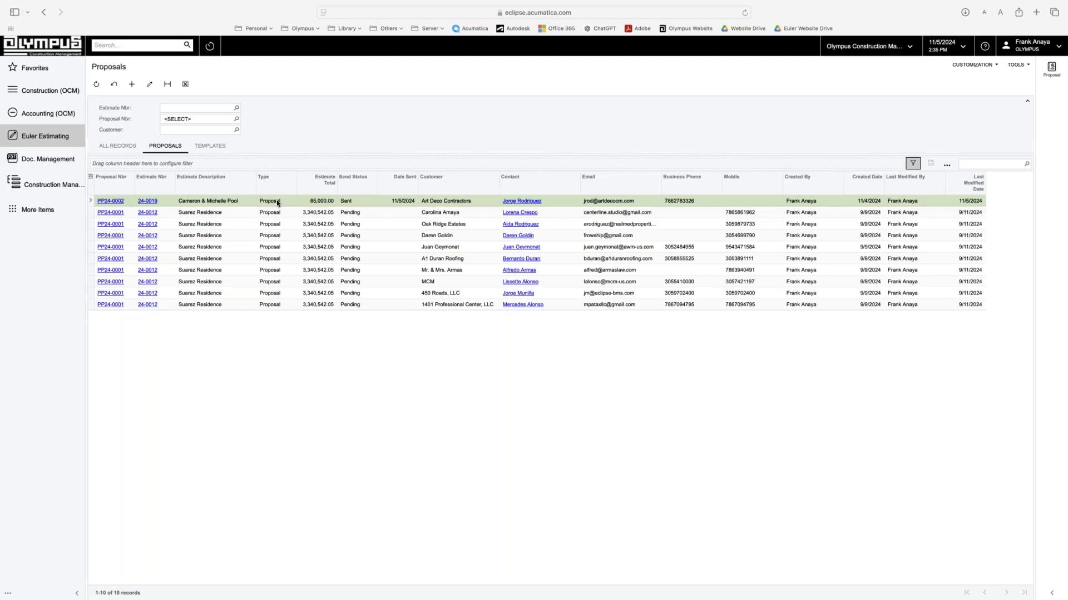
{"action": "double_click", "coordinate": [248, 205]}
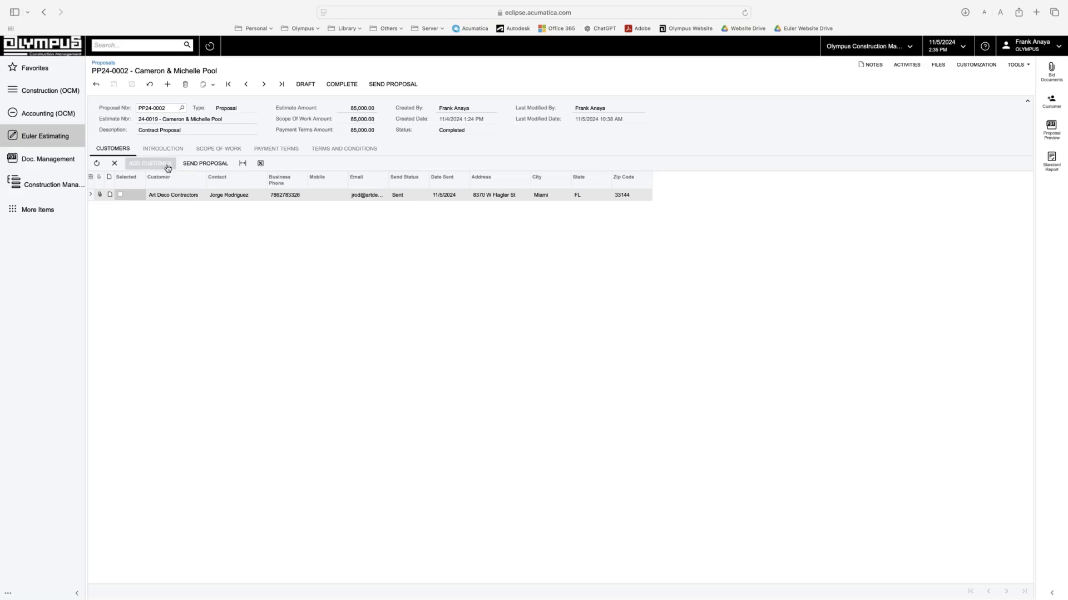
Step: Review the customers available to add to the proposal, along with its introduction, scope of work and payment terms
{"action": "left_click", "coordinate": [169, 165]}
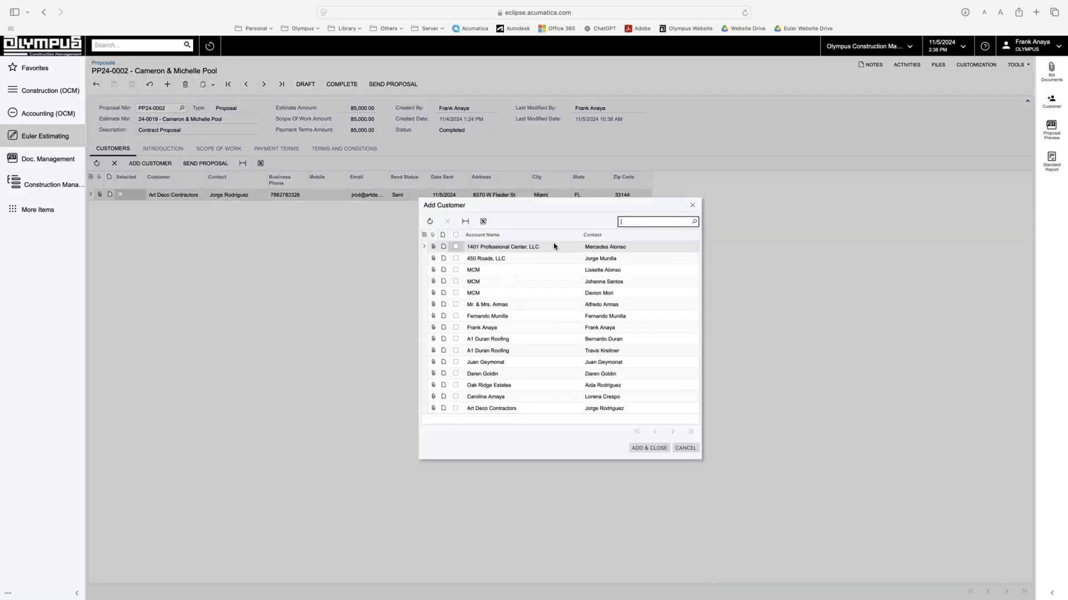
{"action": "left_click", "coordinate": [693, 206]}
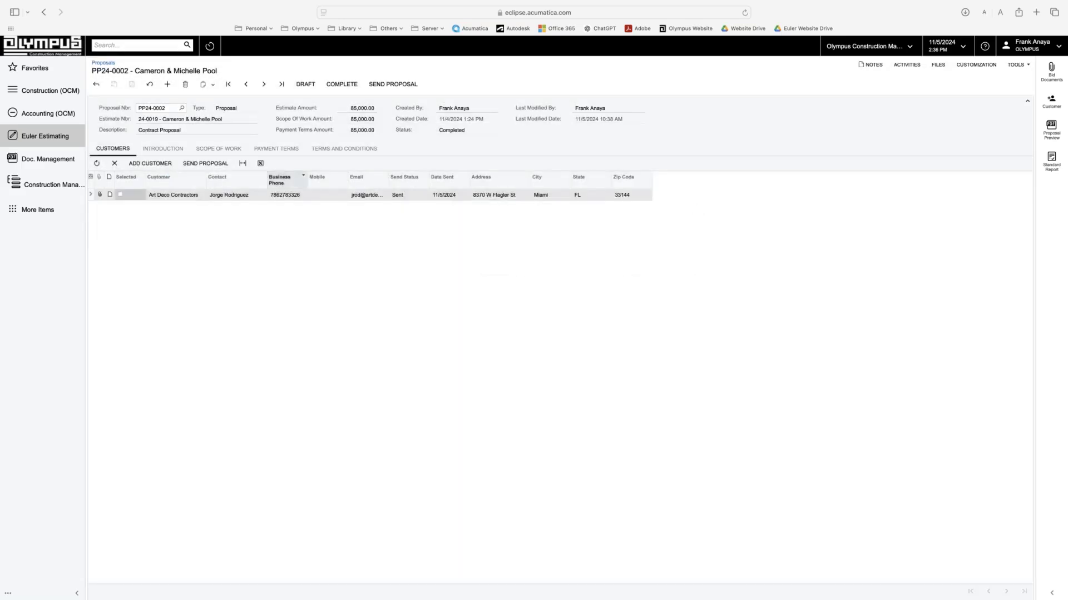
{"action": "left_click", "coordinate": [158, 151]}
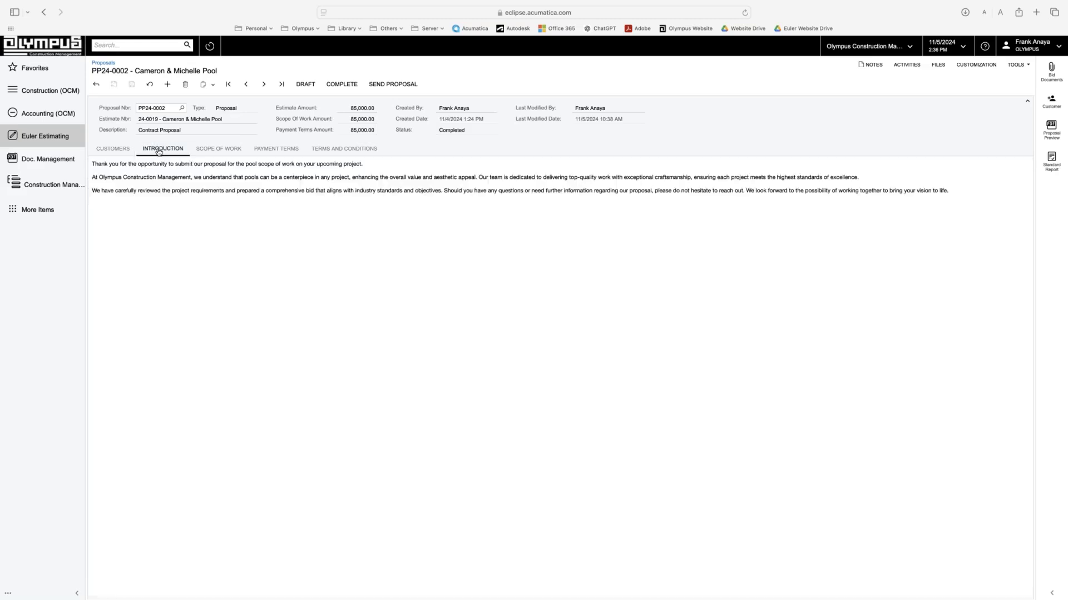
{"action": "left_click", "coordinate": [204, 149]}
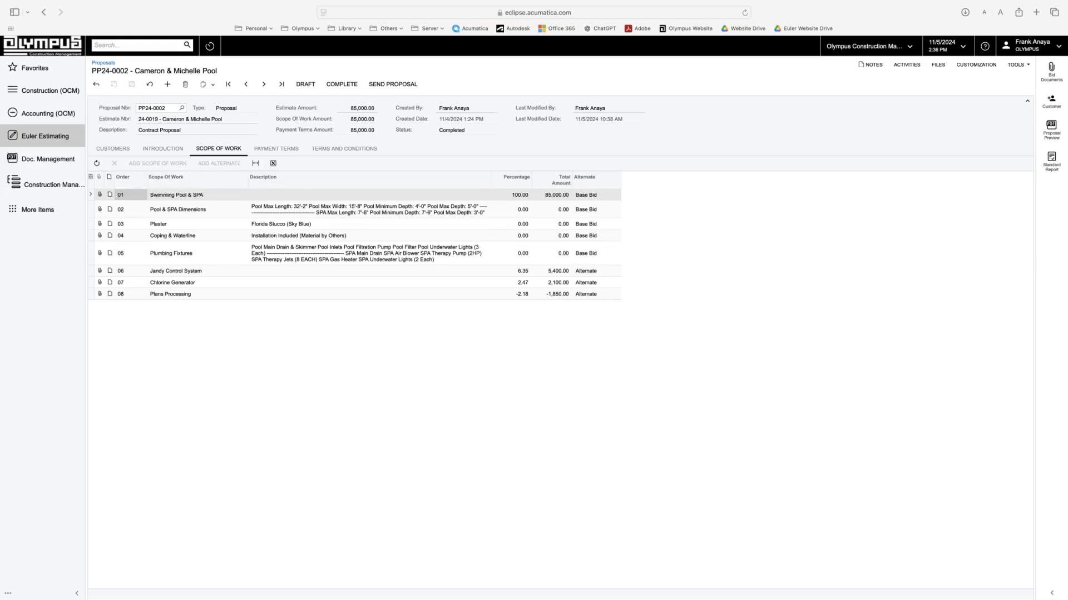
{"action": "left_click", "coordinate": [277, 149]}
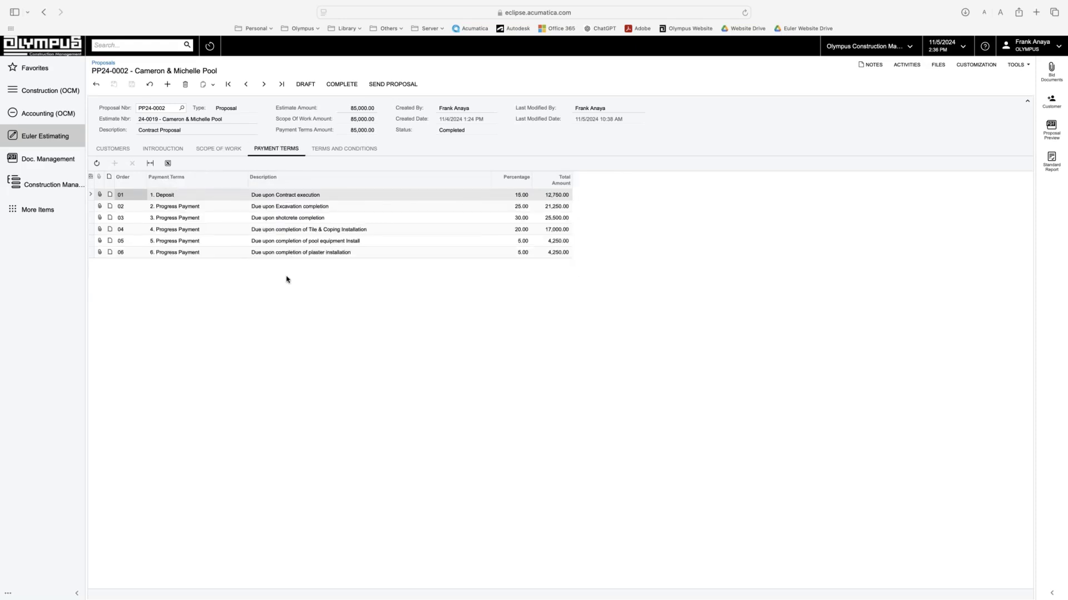
Step: Review the pool proposal's terms and conditions and read through its printed proposal preview, then close the preview
{"action": "left_click", "coordinate": [332, 149]}
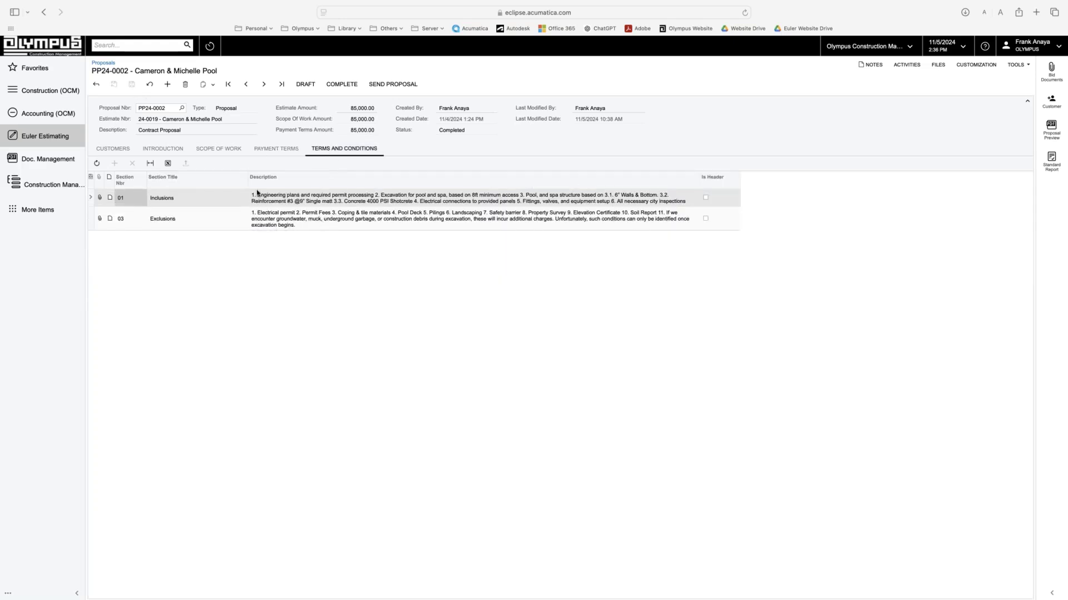
{"action": "left_click", "coordinate": [1048, 136]}
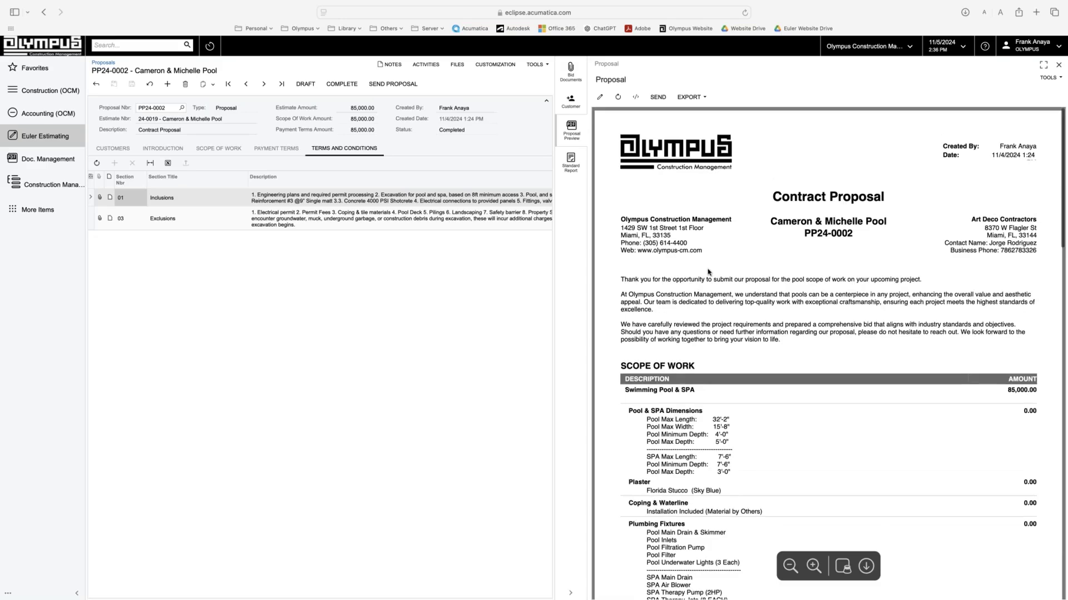
{"action": "scroll", "coordinate": [708, 272], "scroll_direction": "down", "scroll_amount": 15}
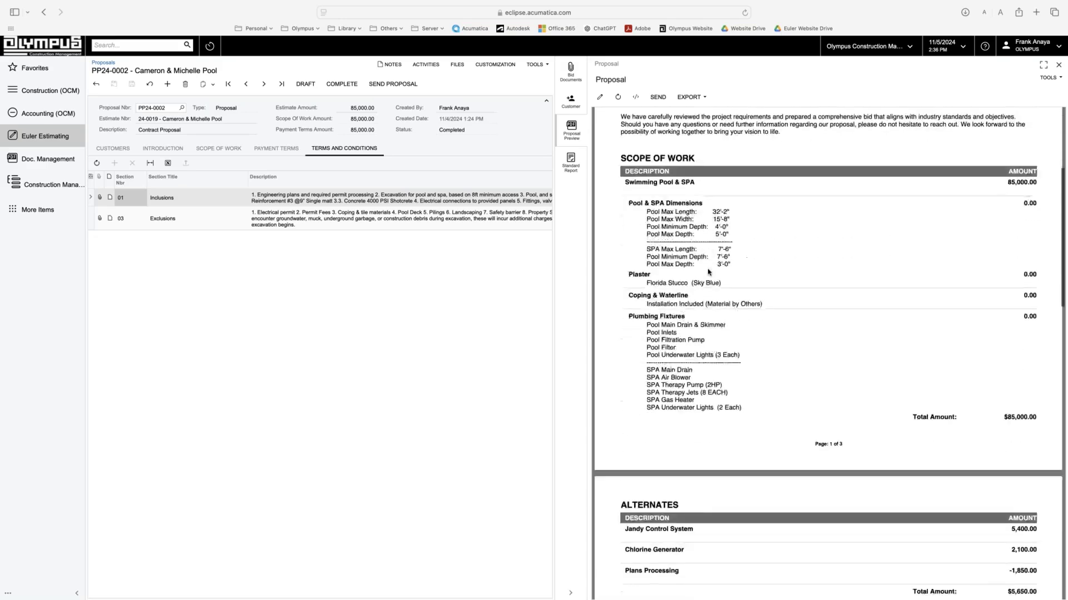
{"action": "scroll", "coordinate": [708, 272], "scroll_direction": "down", "scroll_amount": 8}
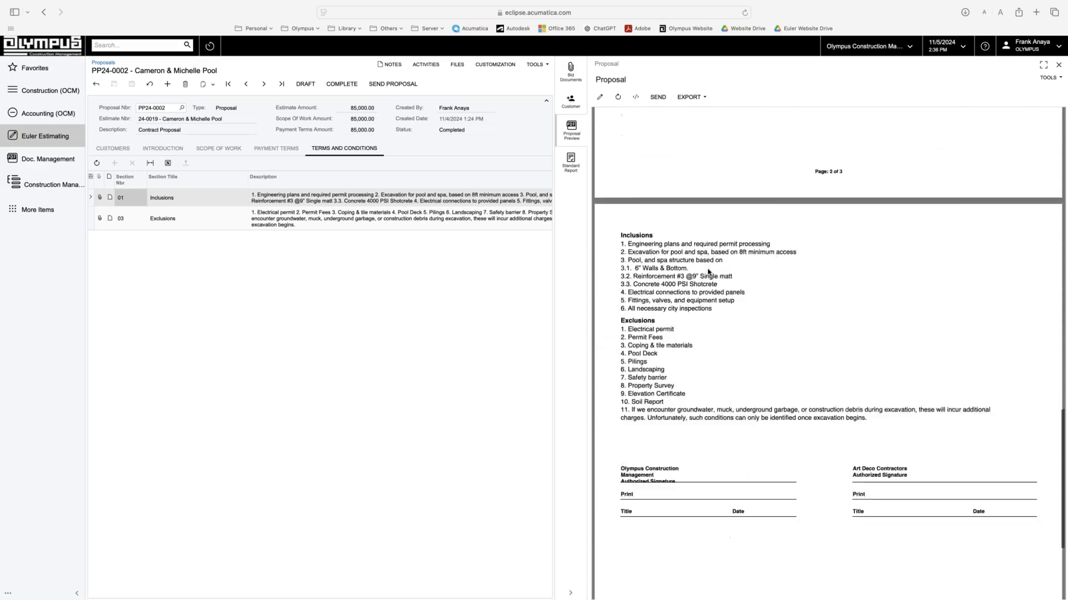
{"action": "scroll", "coordinate": [708, 272], "scroll_direction": "up", "scroll_amount": 12}
{"action": "scroll", "coordinate": [708, 272], "scroll_direction": "up", "scroll_amount": 15}
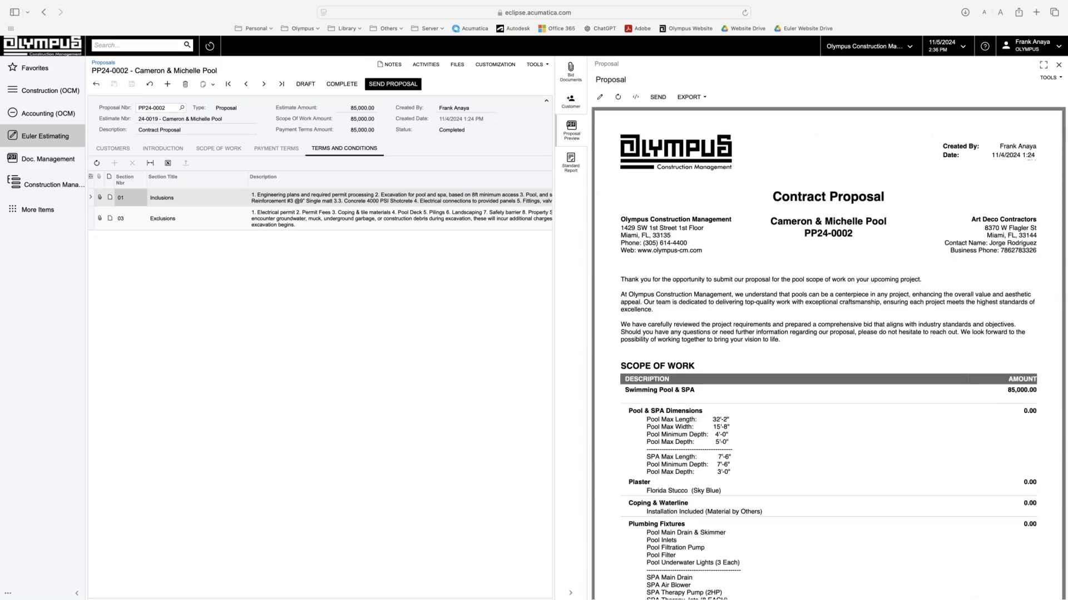
{"action": "left_click", "coordinate": [570, 594]}
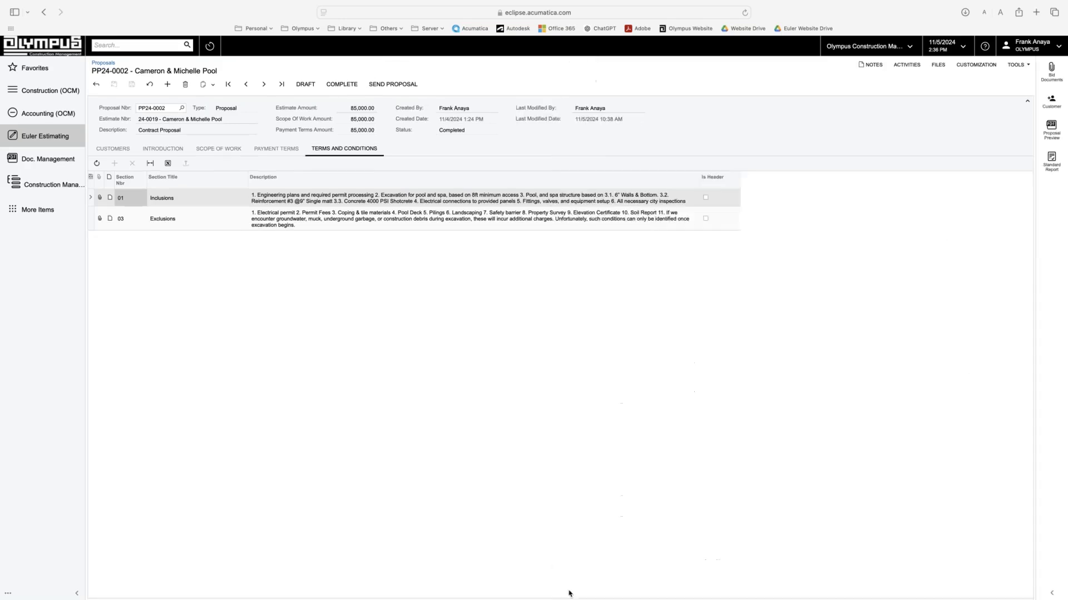
{"action": "left_click", "coordinate": [37, 138]}
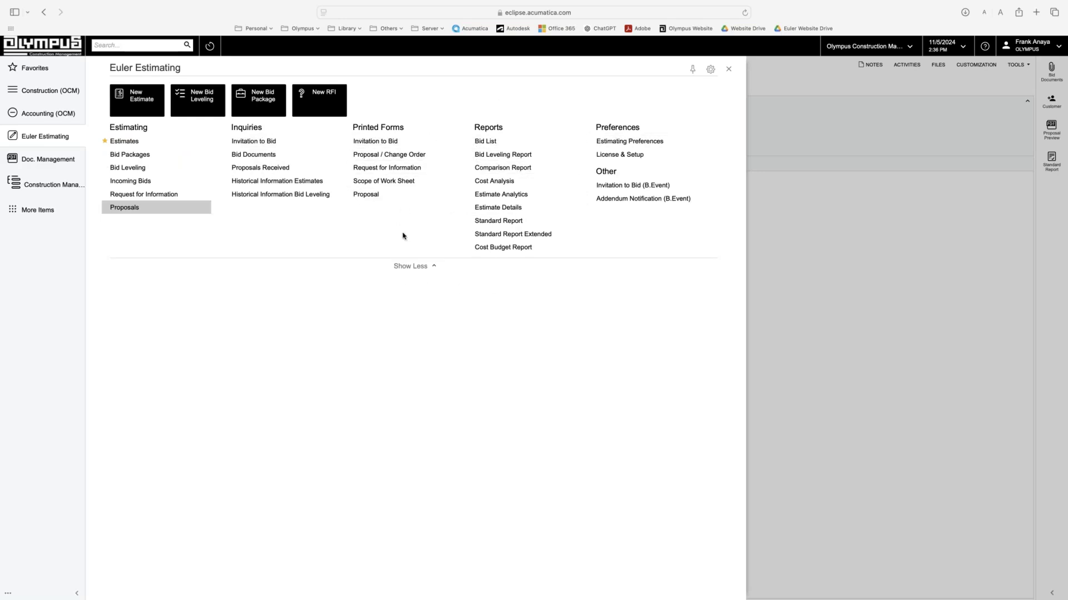
{"action": "left_click", "coordinate": [39, 141]}
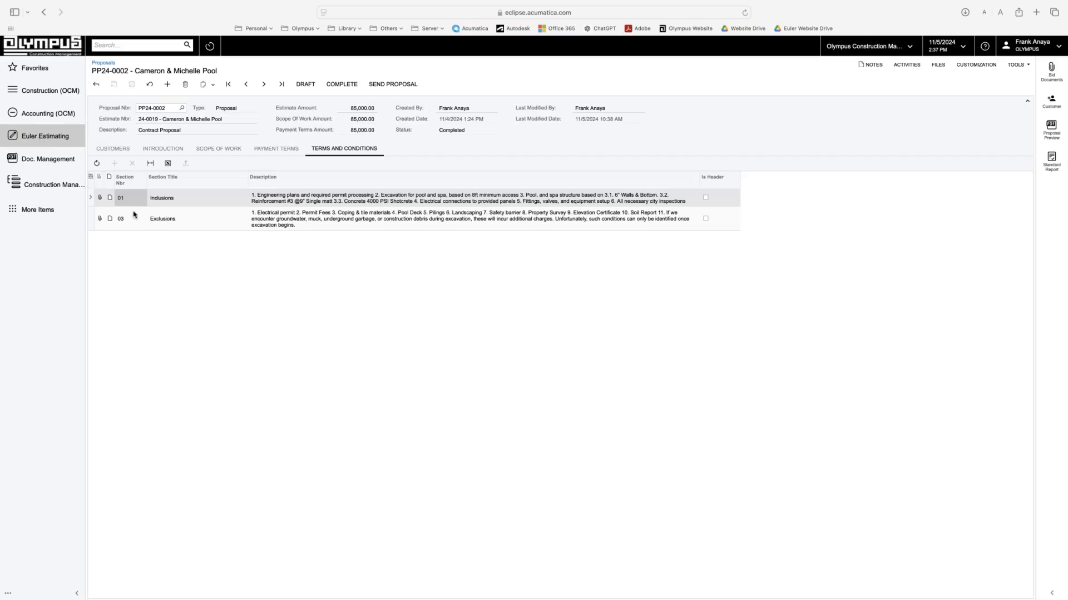
Step: Switch to the PowerPoint slide show and advance past the Euler Estimating Suite live demo slide
{"action": "key", "text": "ctrl+Left"}
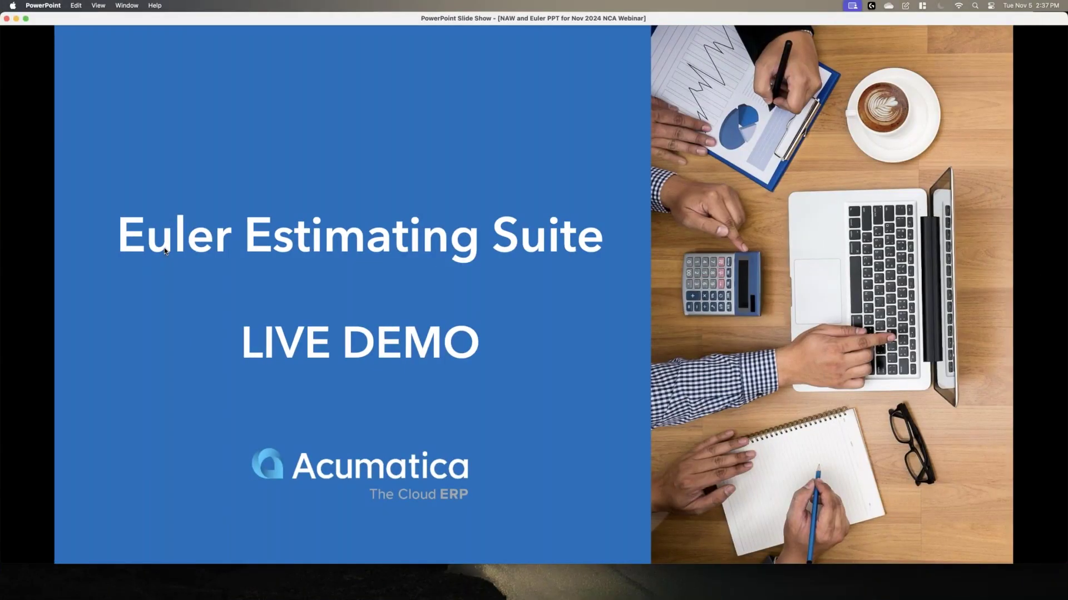
{"action": "key", "text": "Right"}
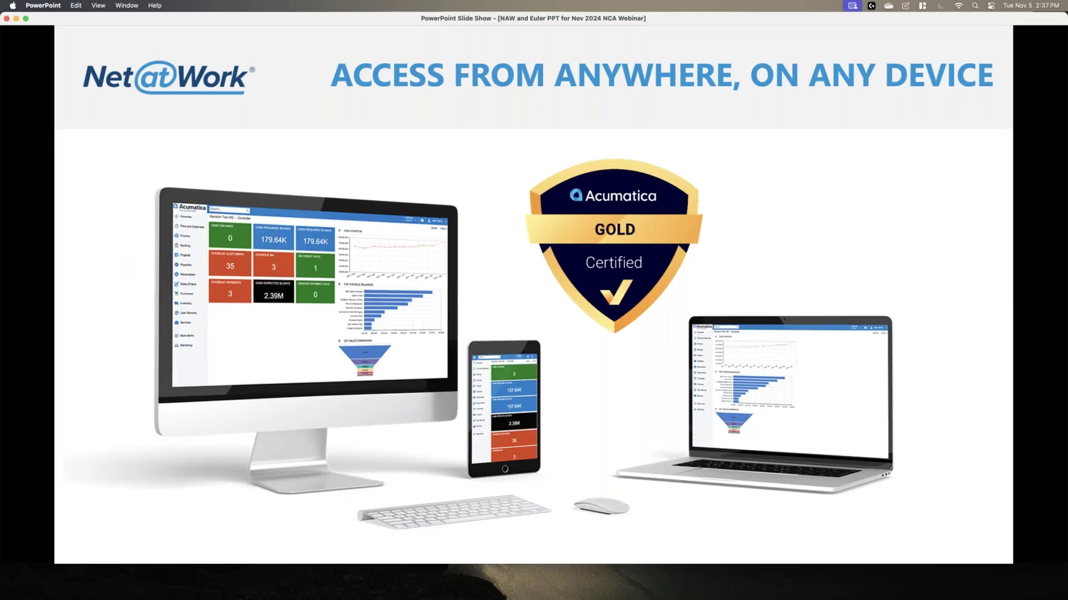